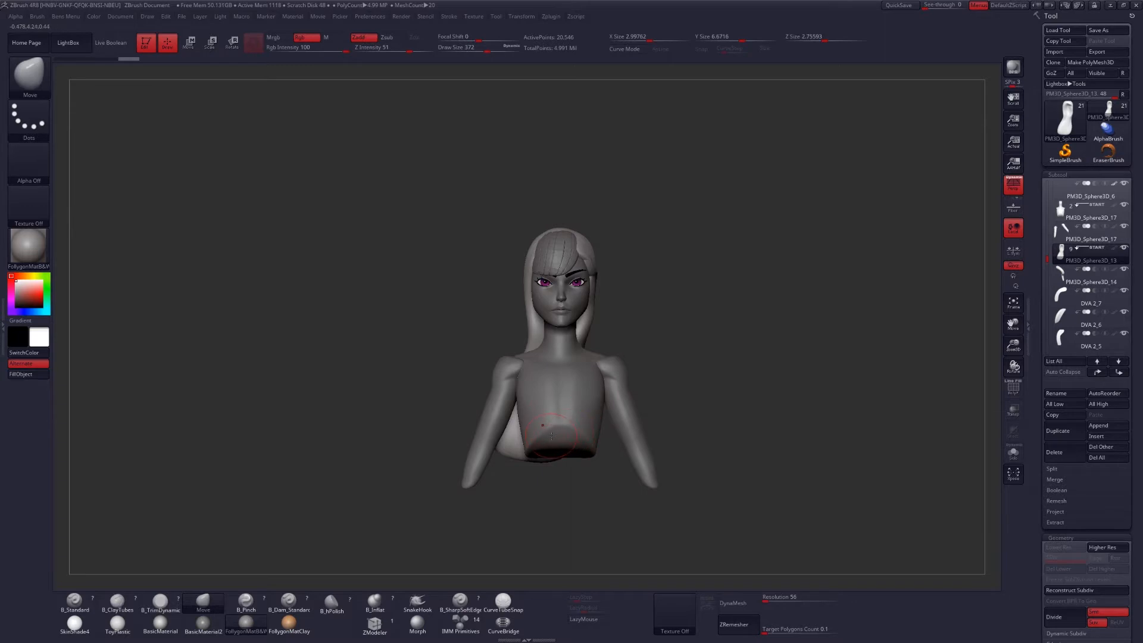
Drop the long back hair to subdivision level 1 while viewing it from behind
key(space)
drag(556, 438, 576, 438)
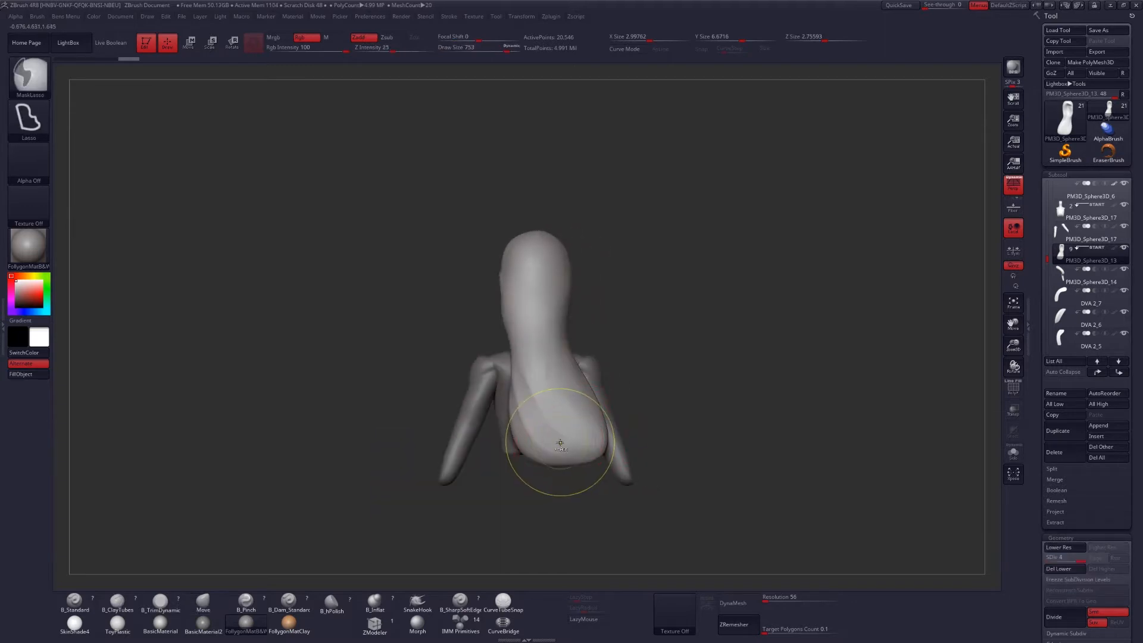
key(shift+d)
key(shift+d)
key(shift+d)
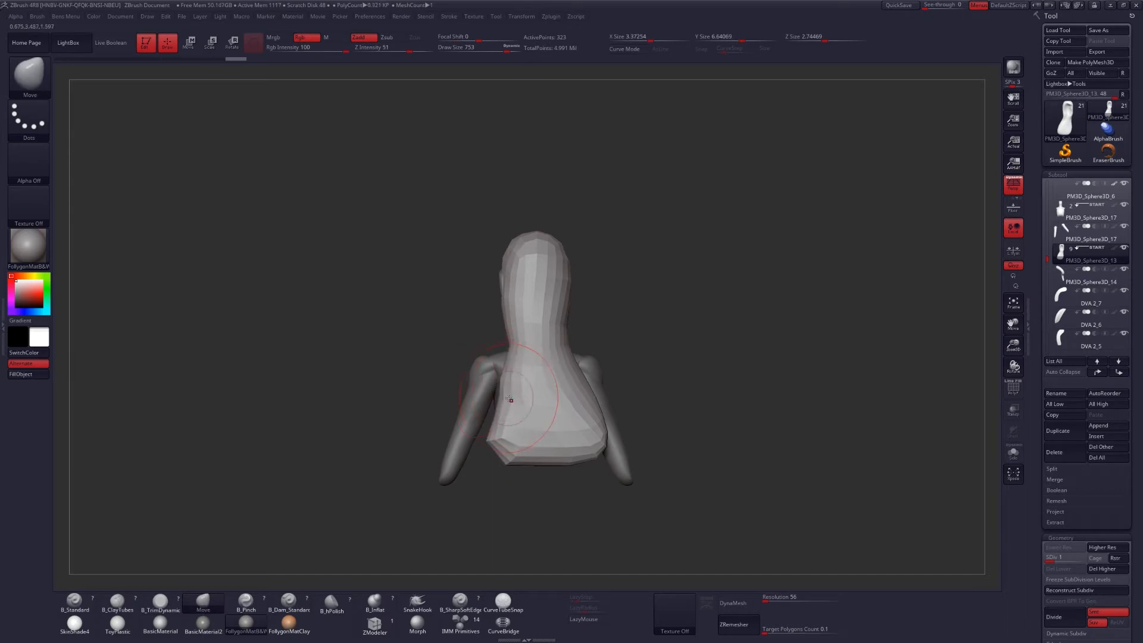
Pull the lower part of the back hair outward on both sides with the Move brush to widen it
key(space)
drag(510, 345, 496, 325)
drag(565, 325, 580, 321)
drag(506, 382, 498, 380)
drag(503, 420, 481, 426)
mouse_move(608, 435)
mouse_down()
mouse_move(622, 434)
mouse_move(605, 375)
mouse_move(614, 357)
mouse_up()
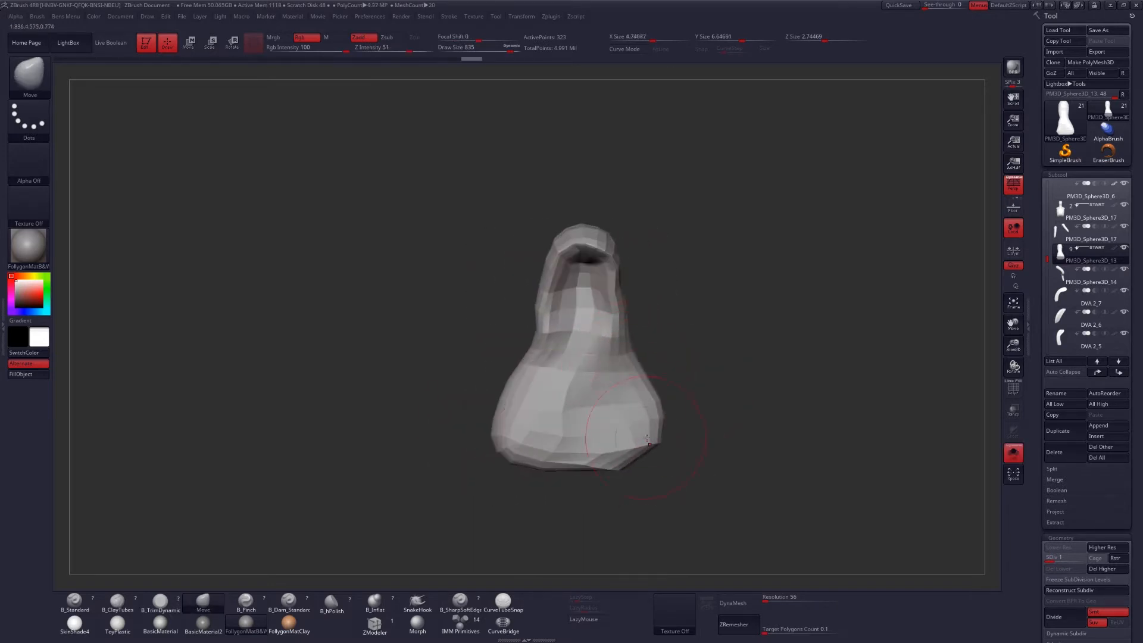
drag(647, 439, 654, 453)
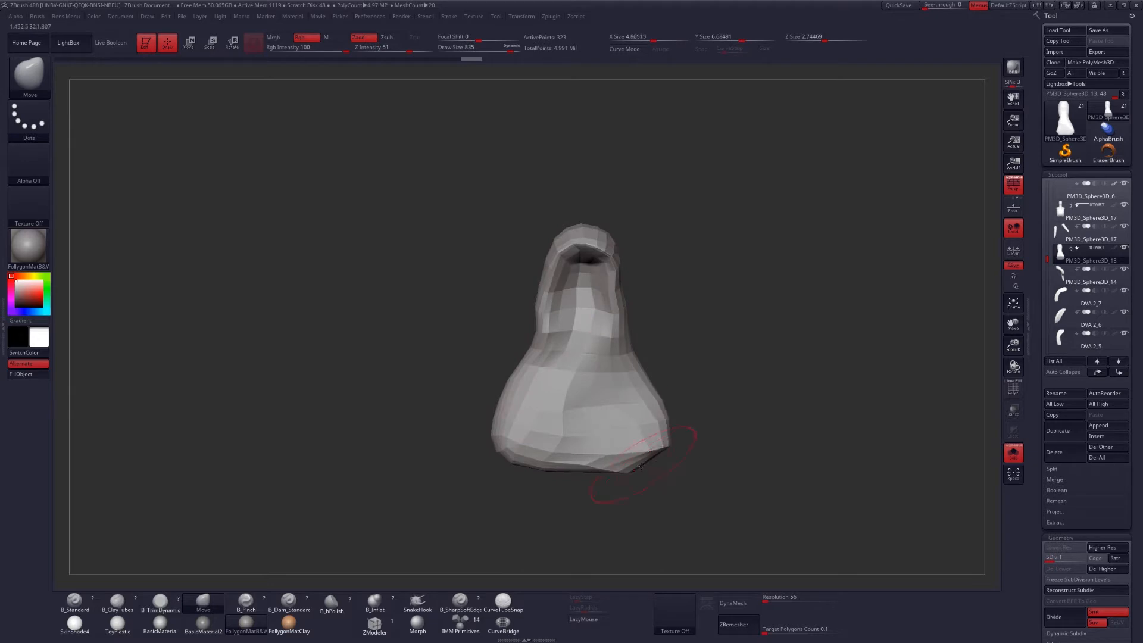
Raise the back hair to subdivision level 4 and refine its widened lower side with the Move brush
key(alt+shift+s)
key(d)
key(d)
key(d)
mouse_move(661, 400)
mouse_down()
mouse_move(684, 426)
mouse_move(642, 427)
mouse_move(659, 422)
mouse_up()
key(space)
alt+right_drag(665, 437, 671, 489)
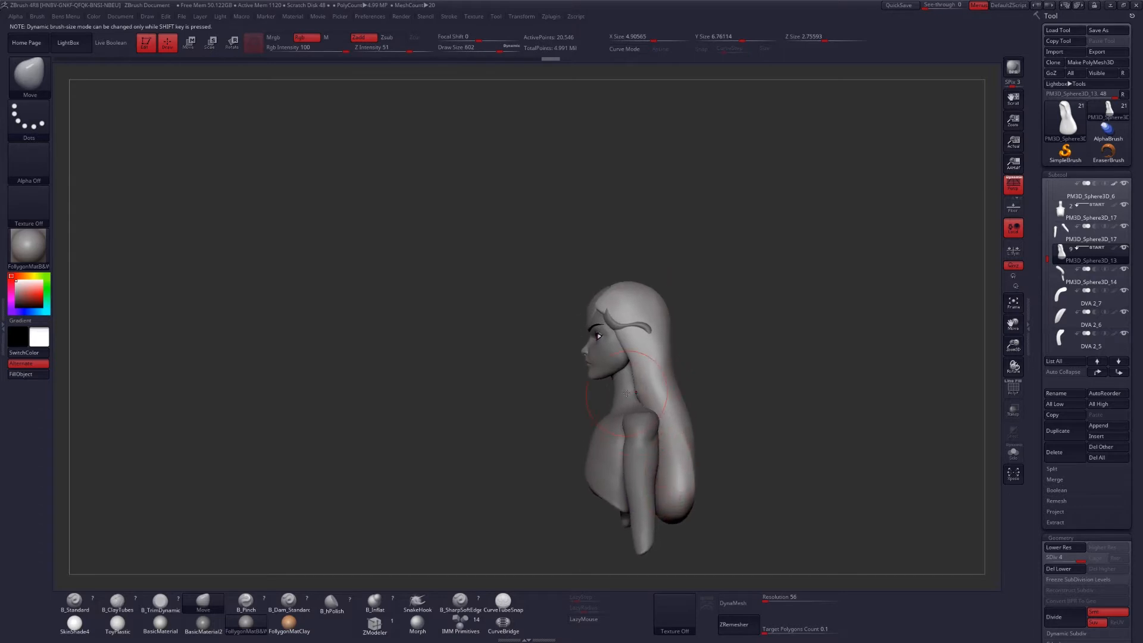
right_drag(636, 393, 655, 375)
key(w)
key(q)
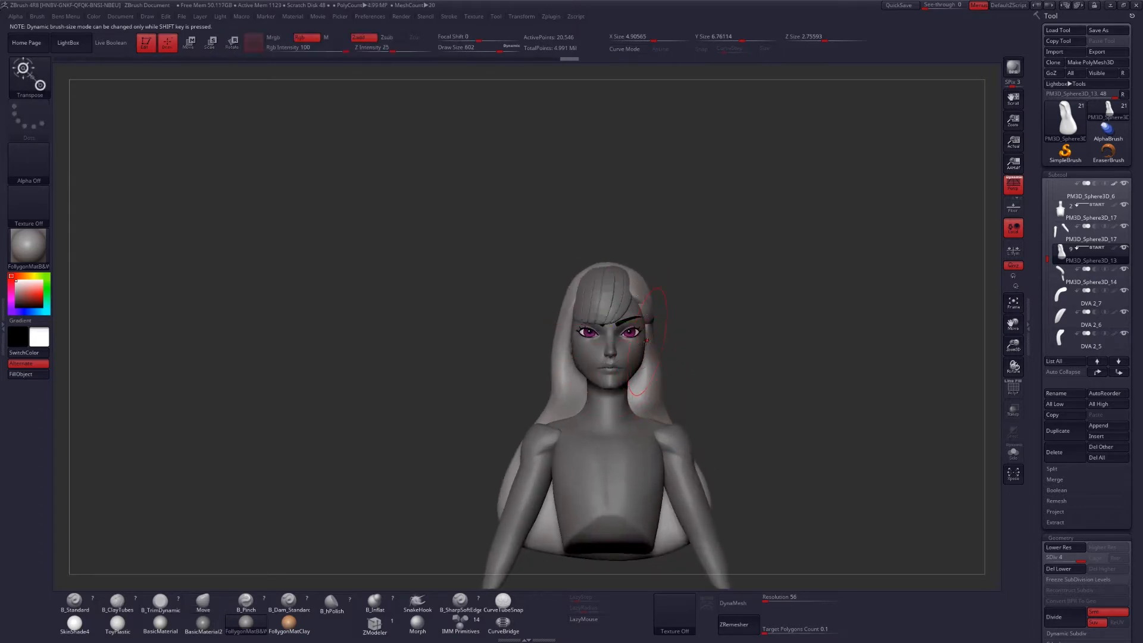
key(w)
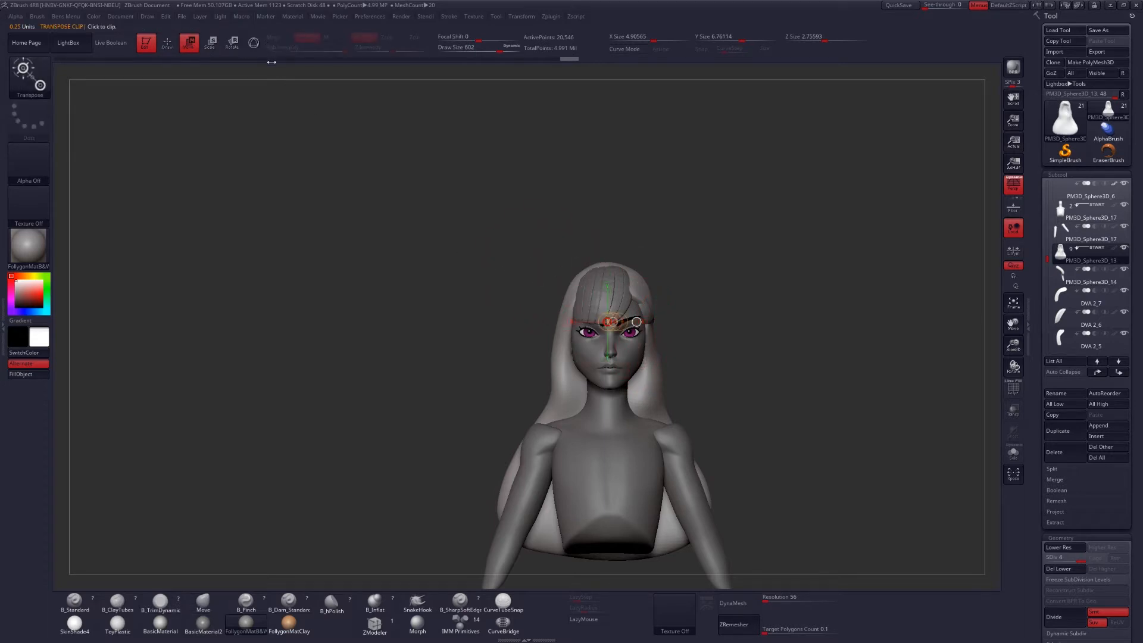
key(q)
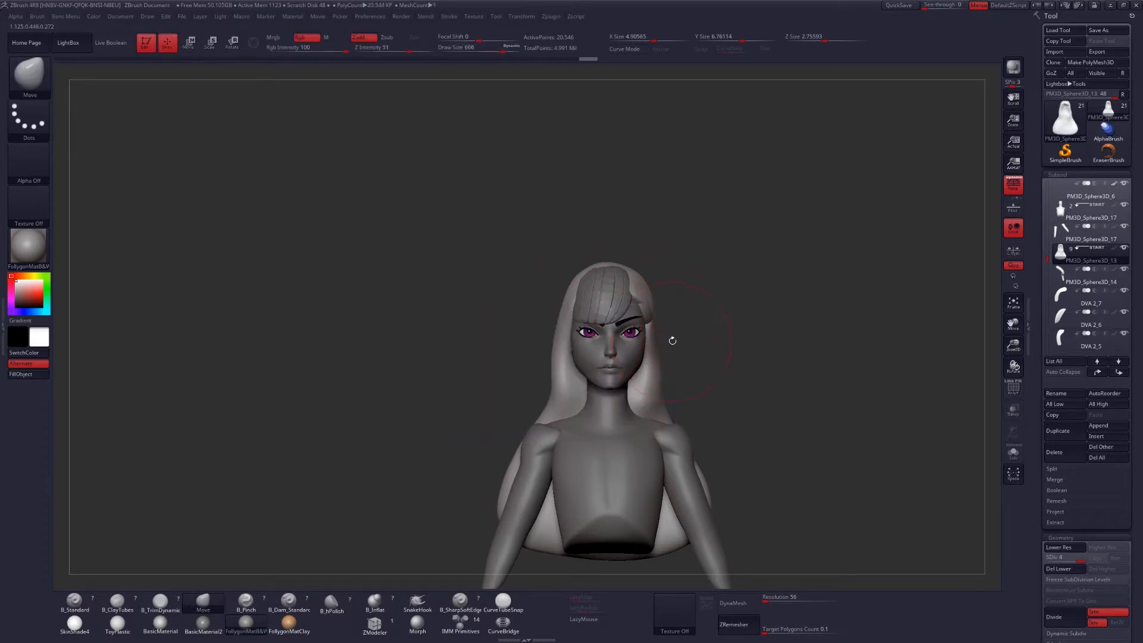
Refine the hair silhouette beside the face and head with small Move brush adjustments
right_drag(673, 340, 664, 339)
key(space)
drag(666, 338, 658, 339)
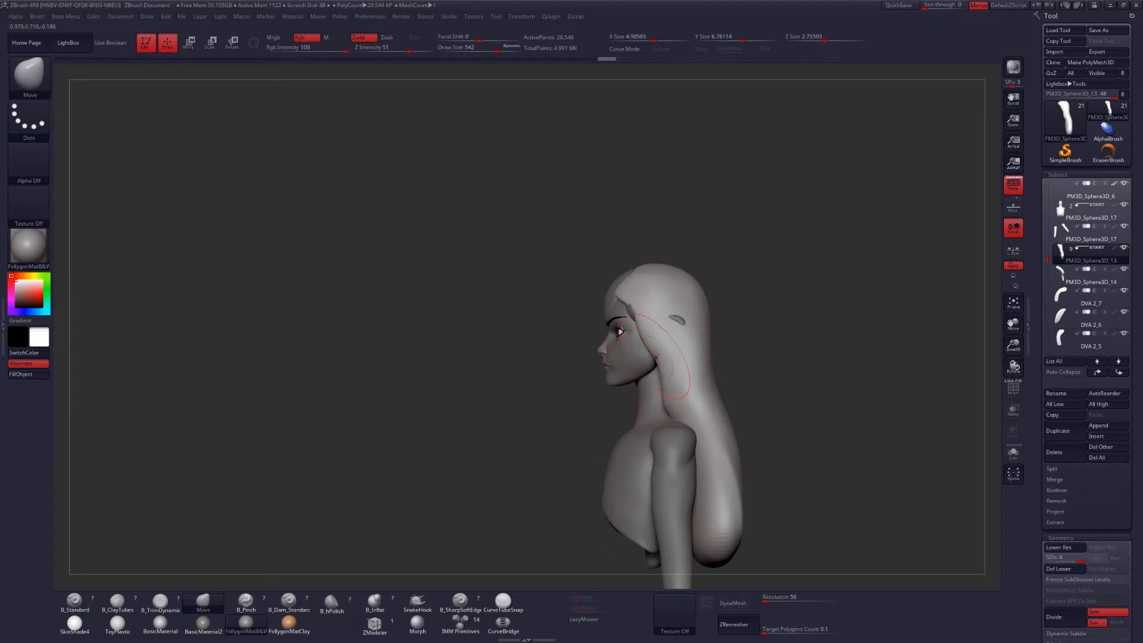
right_drag(638, 335, 625, 300)
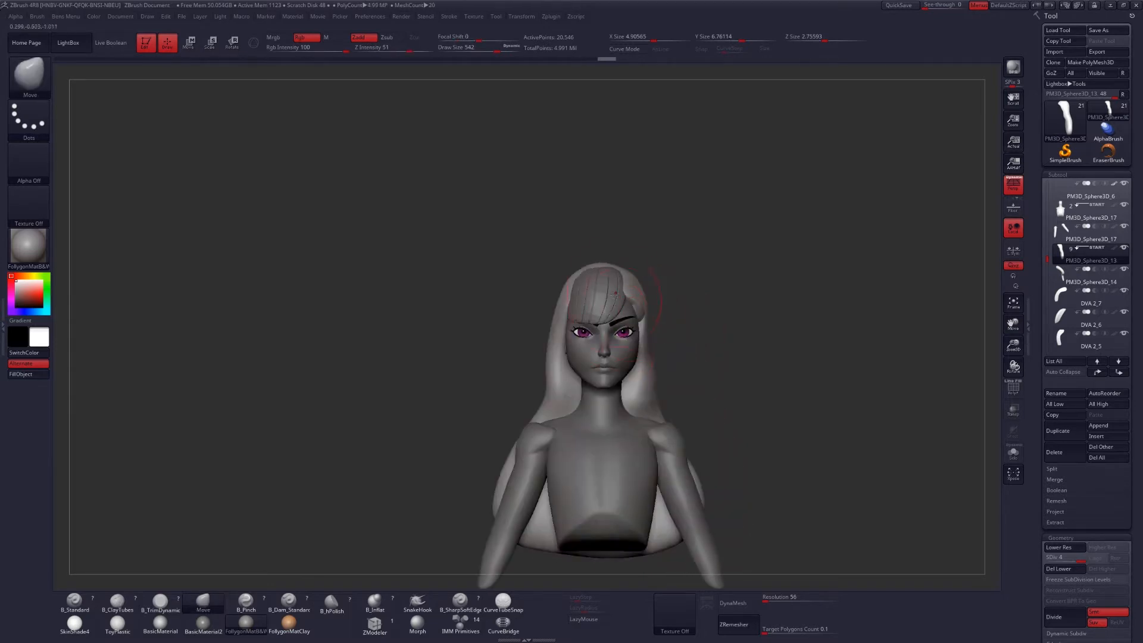
right_drag(624, 302, 595, 327)
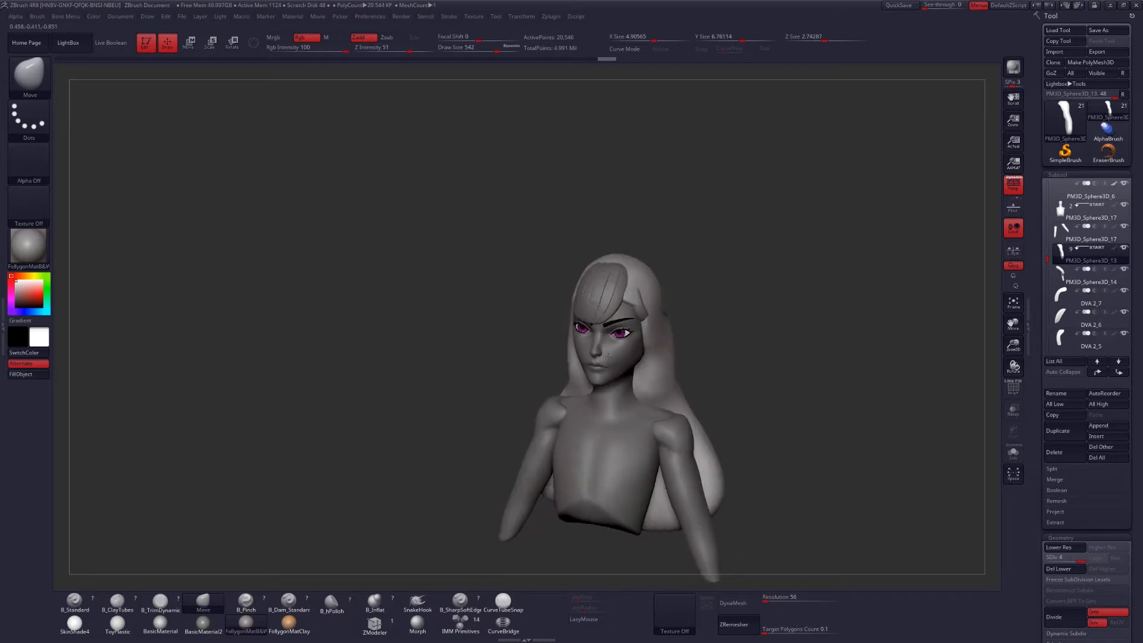
mouse_move(673, 316)
right_down()
mouse_move(641, 309)
mouse_move(680, 365)
mouse_move(544, 373)
right_up()
key(s)
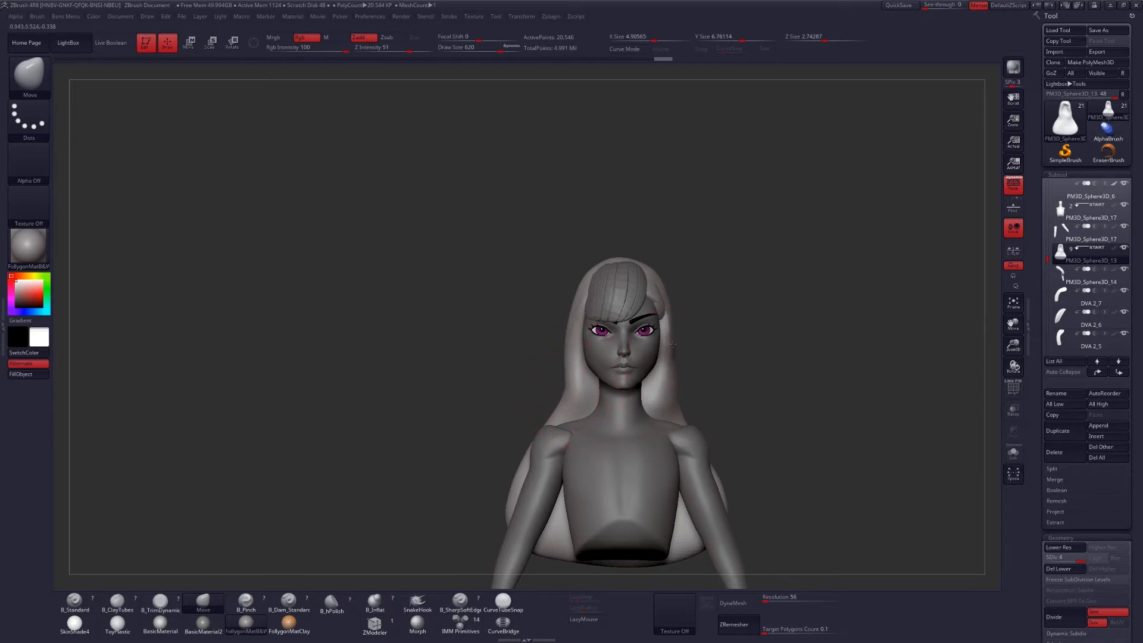
right_drag(666, 362, 657, 337)
key(space)
drag(717, 304, 709, 309)
mouse_move(747, 368)
alt+right_down()
mouse_move(740, 357)
mouse_move(753, 351)
mouse_move(816, 375)
mouse_move(719, 394)
mouse_move(740, 407)
mouse_move(748, 390)
mouse_move(704, 394)
alt+right_up()
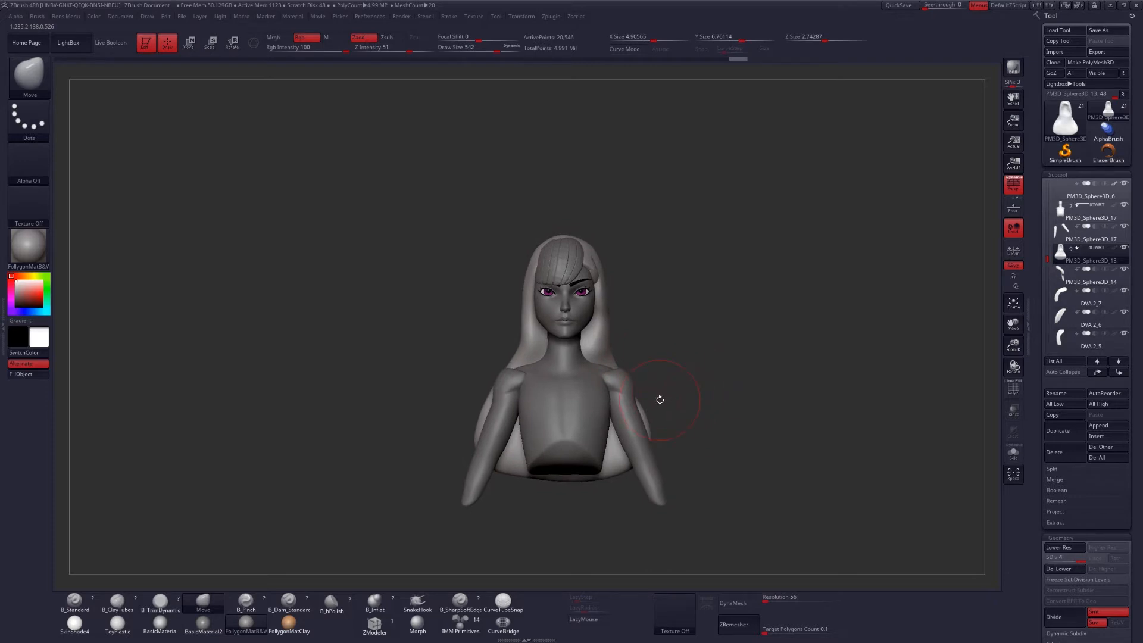
Narrow and shorten the lower end of the back hair and nudge the side hair above the shoulder with the Move brush
key(space)
drag(597, 404, 622, 401)
drag(602, 478, 601, 470)
mouse_move(590, 447)
right_down()
mouse_move(654, 432)
mouse_move(548, 449)
right_up()
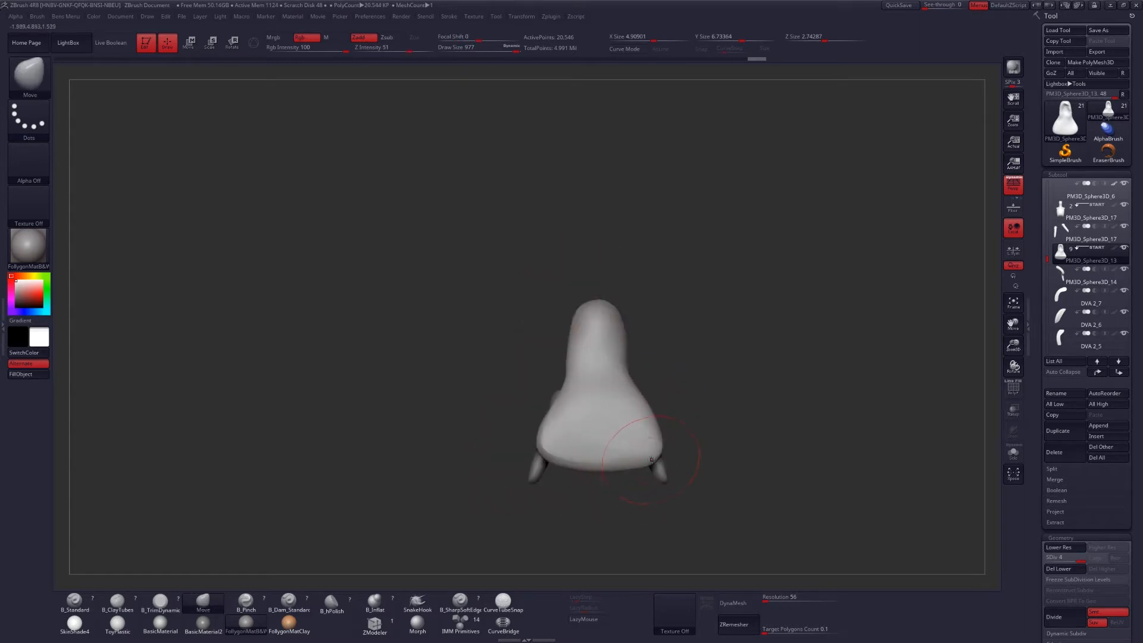
drag(547, 449, 639, 447)
mouse_move(619, 459)
mouse_down()
mouse_move(566, 441)
mouse_move(611, 416)
mouse_up()
mouse_move(614, 419)
right_down()
mouse_move(658, 436)
mouse_move(706, 435)
right_up()
alt+right_drag(636, 408, 593, 394)
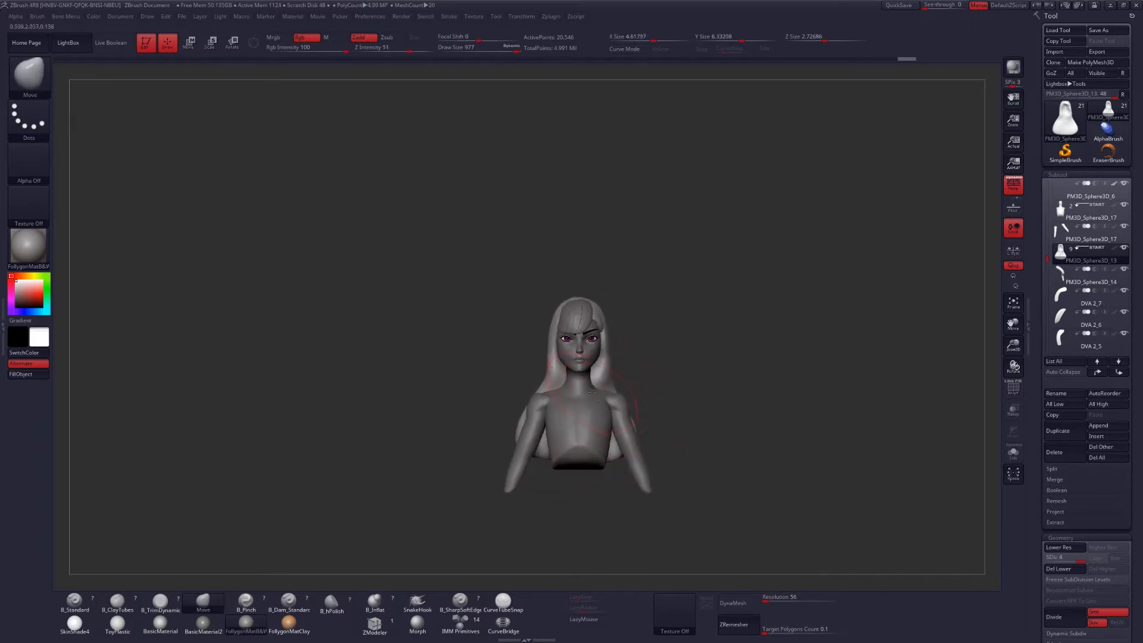
key(space)
mouse_move(613, 392)
mouse_down()
mouse_move(602, 390)
mouse_move(622, 388)
mouse_up()
ctrl+right_drag(621, 388, 628, 393)
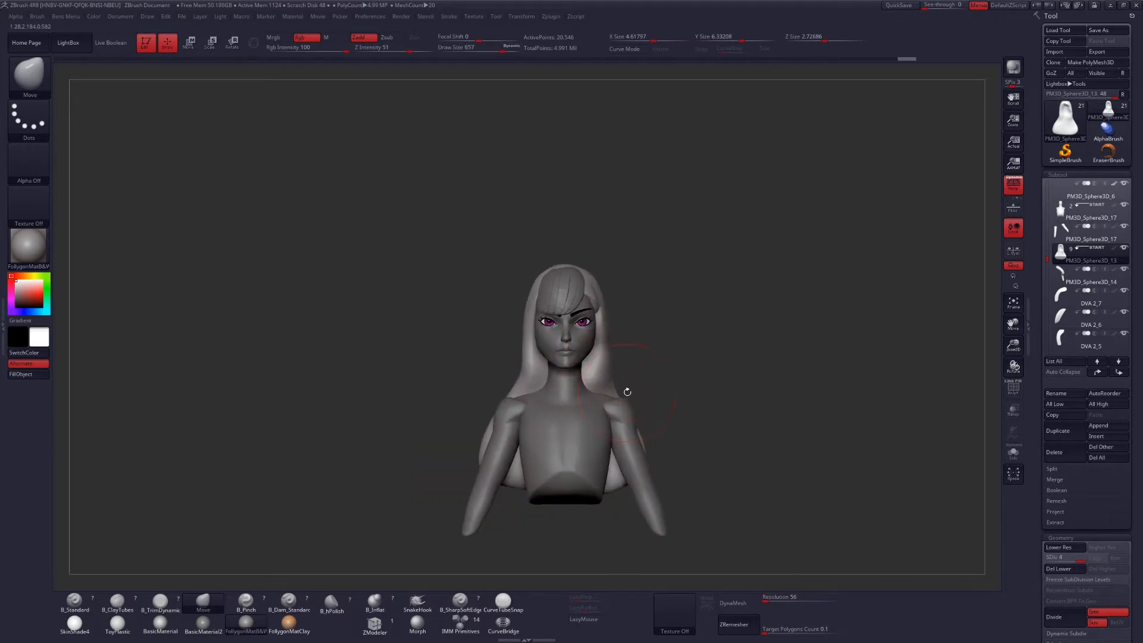
Fit the front edge of the large hair mass around the bangs and crown with a smaller Move brush
right_drag(601, 279, 590, 296)
key(space)
drag(581, 286, 572, 286)
right_drag(561, 289, 574, 294)
drag(573, 293, 557, 312)
mouse_move(563, 303)
right_down()
mouse_move(622, 280)
mouse_move(573, 260)
mouse_move(561, 280)
right_up()
drag(555, 276, 552, 280)
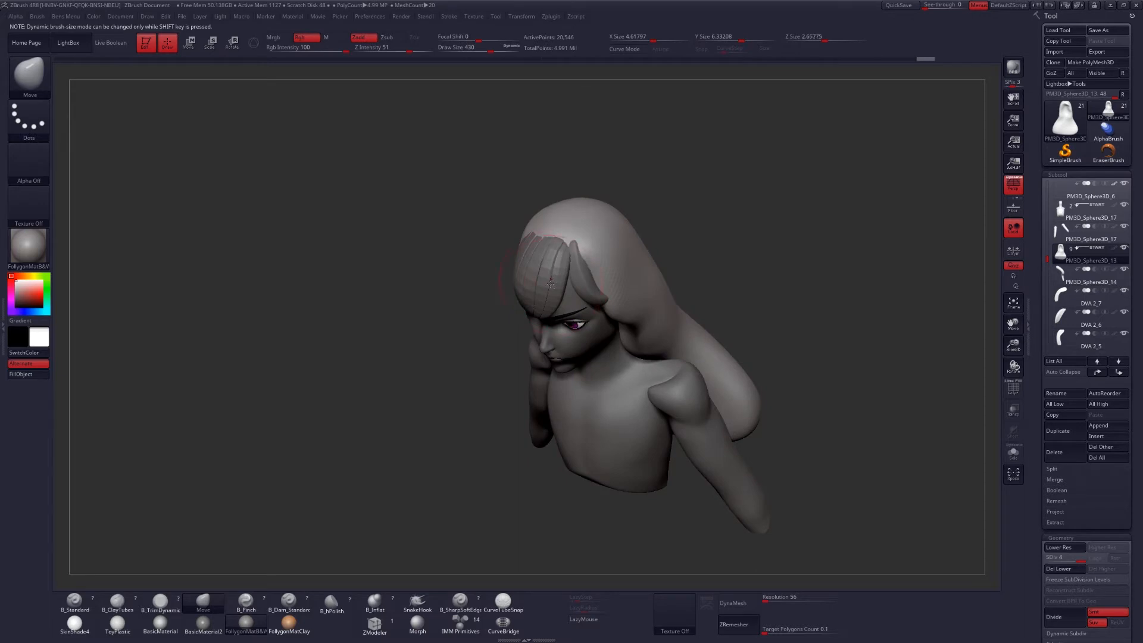
right_drag(581, 269, 529, 256)
drag(532, 257, 528, 257)
mouse_move(529, 259)
right_down()
mouse_move(560, 268)
mouse_move(524, 254)
right_up()
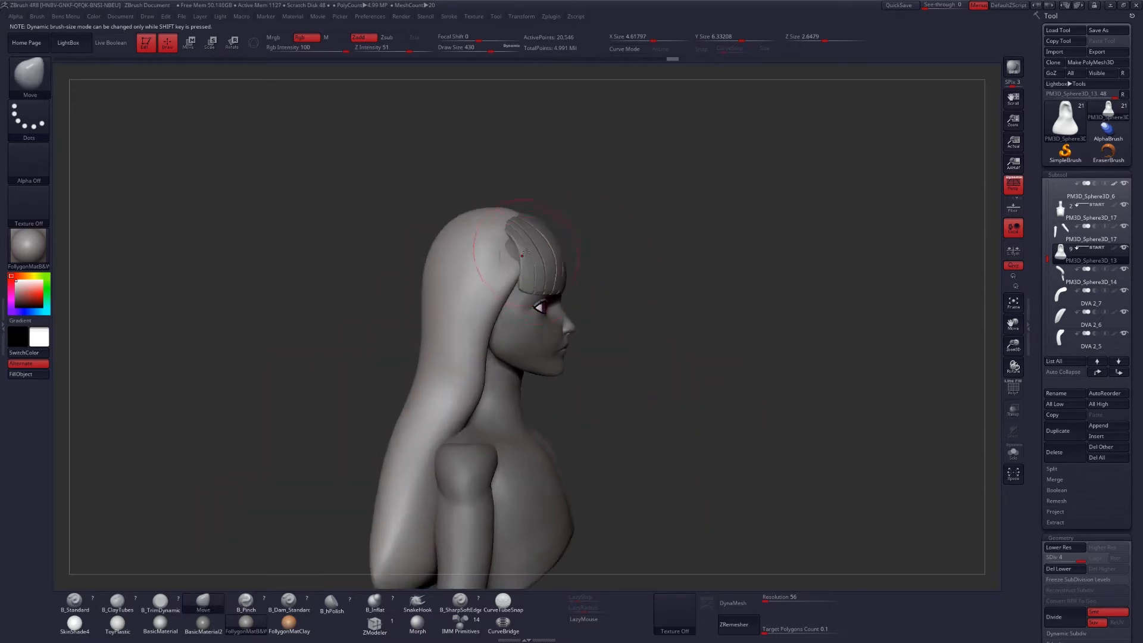
Build up the hair surface beside the bangs with the ClayTubes brush and smooth it
key(b)
key(c)
key(t)
key(space)
drag(512, 259, 460, 333)
mouse_move(491, 260)
mouse_down()
mouse_move(459, 300)
mouse_move(498, 273)
mouse_move(501, 253)
mouse_up()
key(shift)
Adjust the hair's front edge near the temple with the Move brush
key(b)
key(m)
key(v)
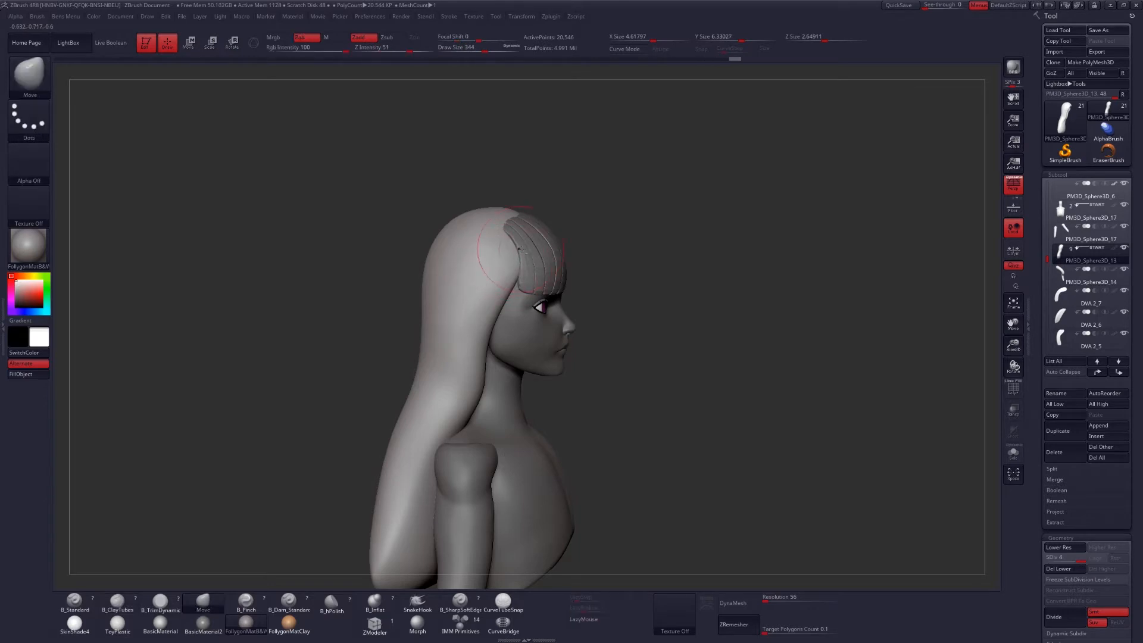
drag(622, 256, 532, 255)
shift+right_drag(532, 256, 575, 245)
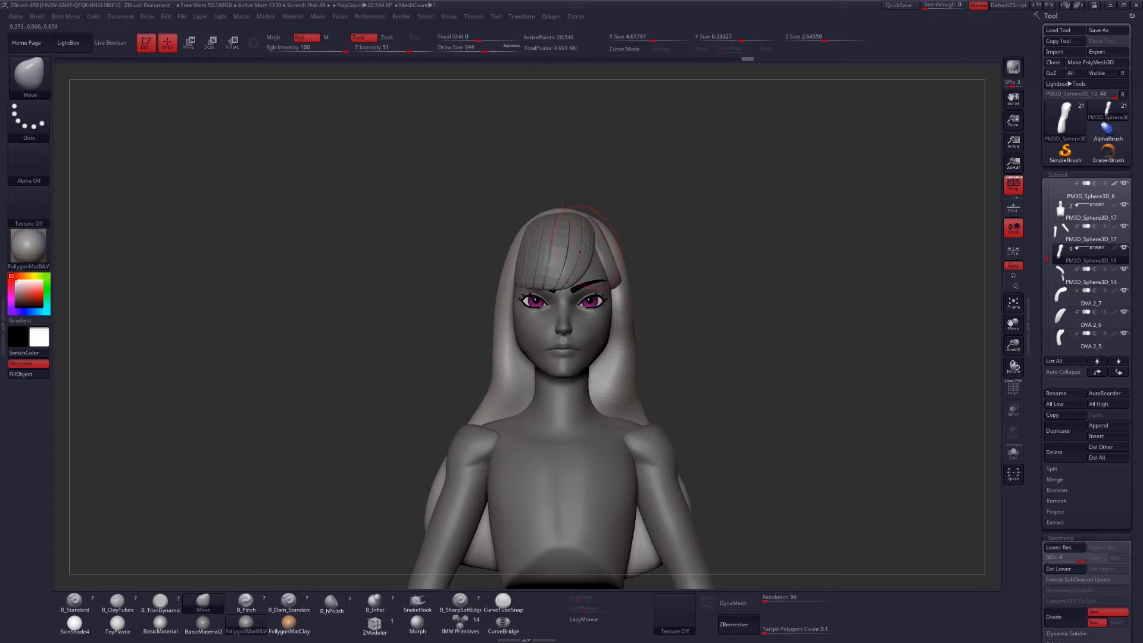
Subdivide the DVA 2_1 bang strand to level 3, then smooth and reshape it
alt+click(587, 247)
ctrl+right_drag(589, 250, 604, 273)
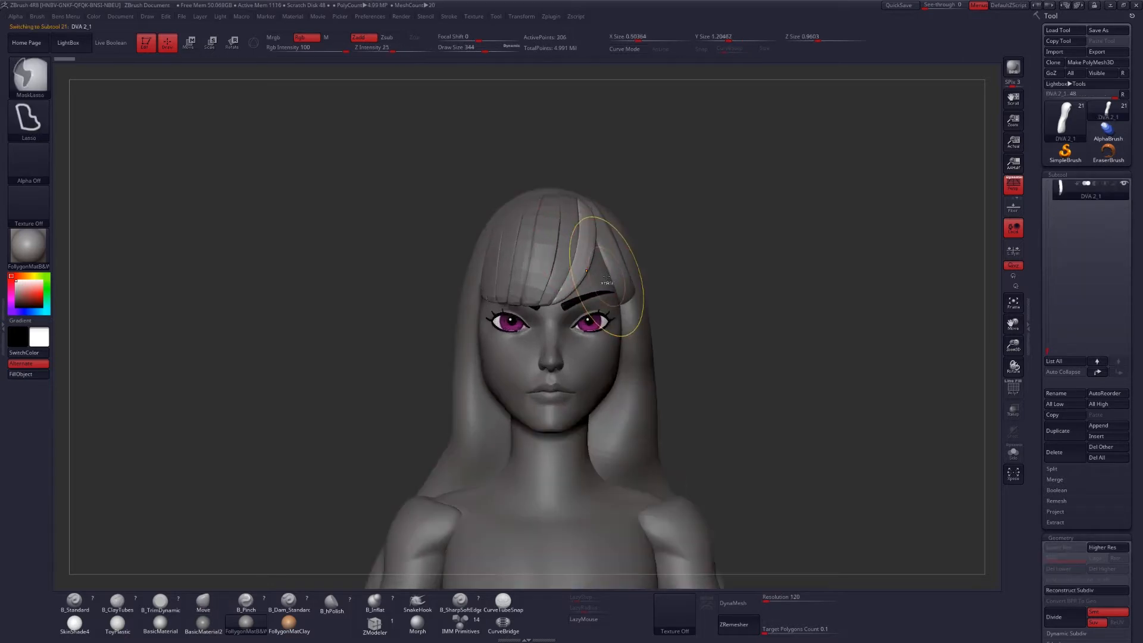
key(ctrl+d)
key(ctrl+d)
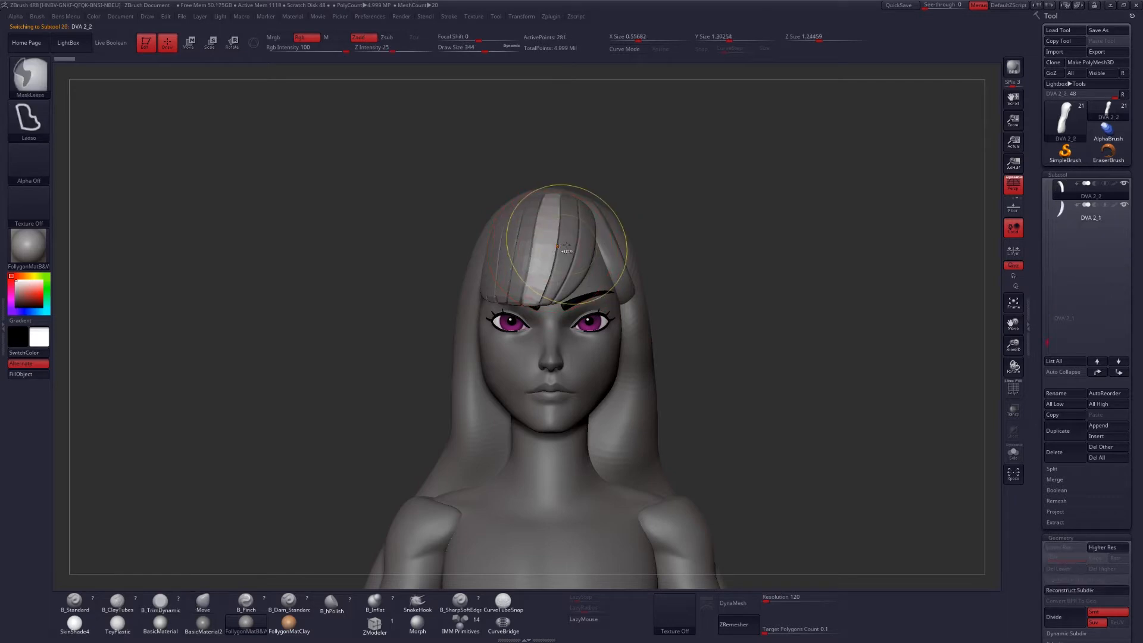
alt+click(582, 229)
key(shift)
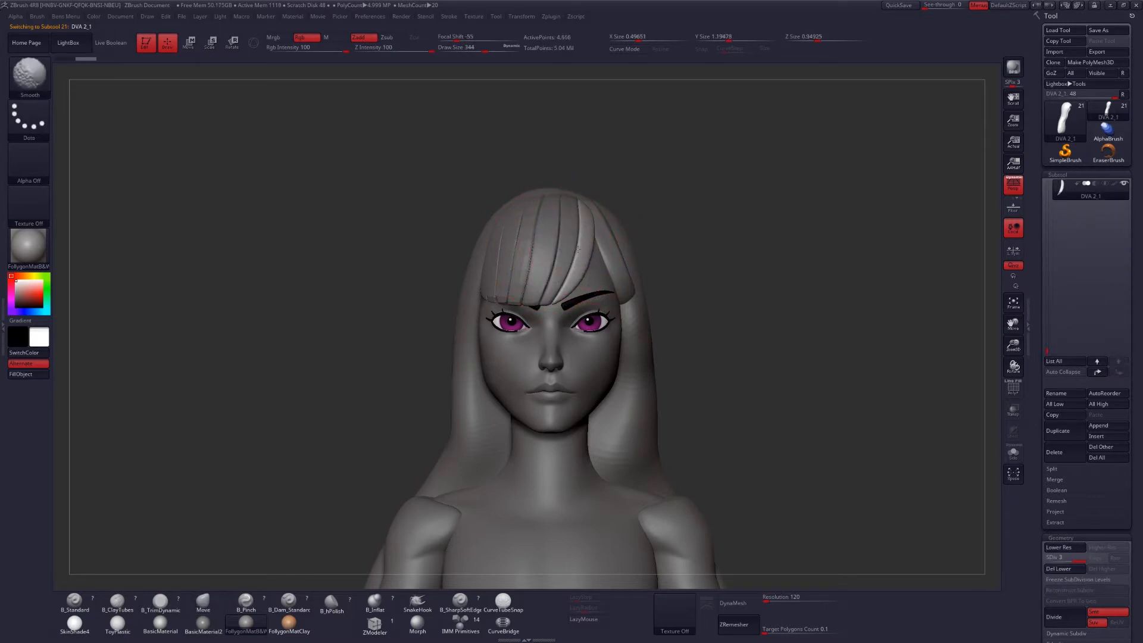
key(space)
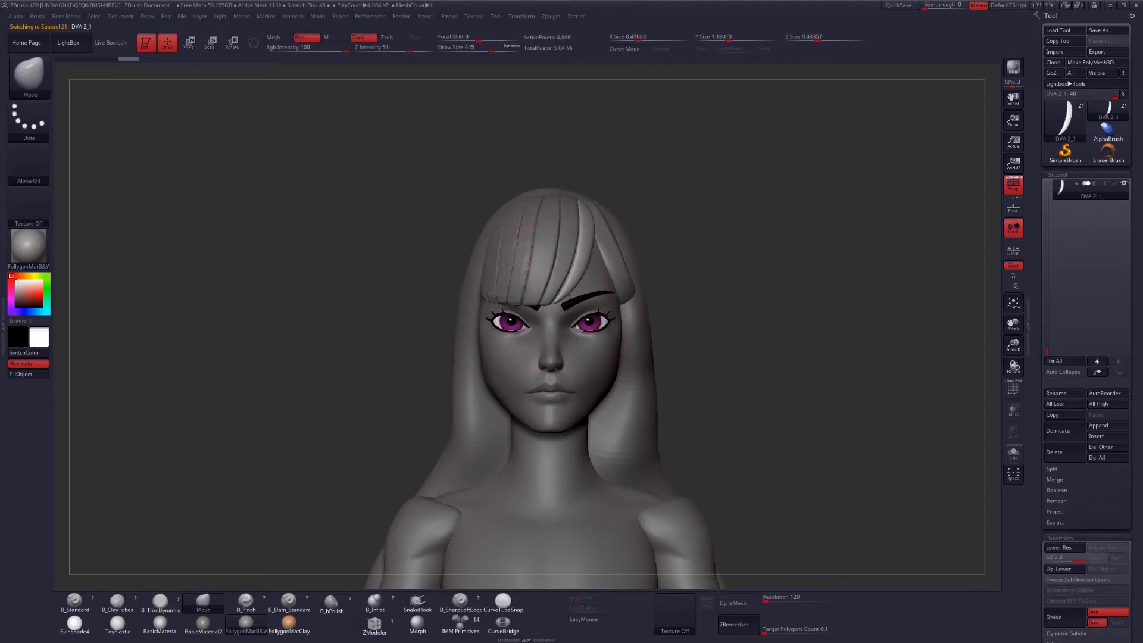
Smooth the neighbouring central bang strands, including DVA 2_2, and continue to DVA 2_3
alt+click(561, 277)
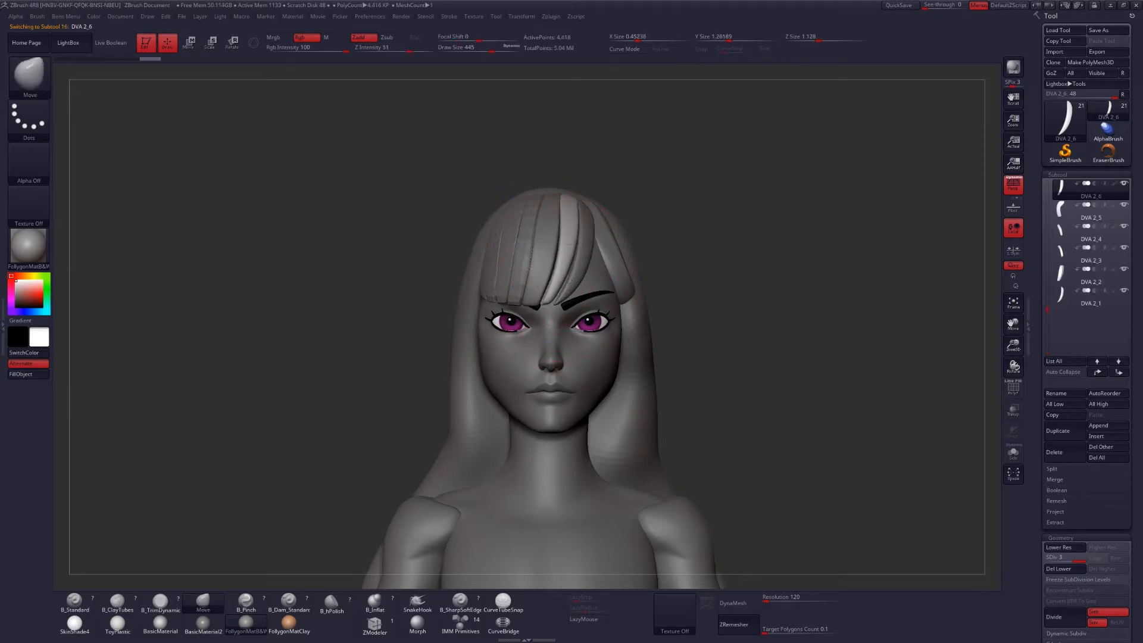
right_drag(569, 284, 543, 264)
key(shift)
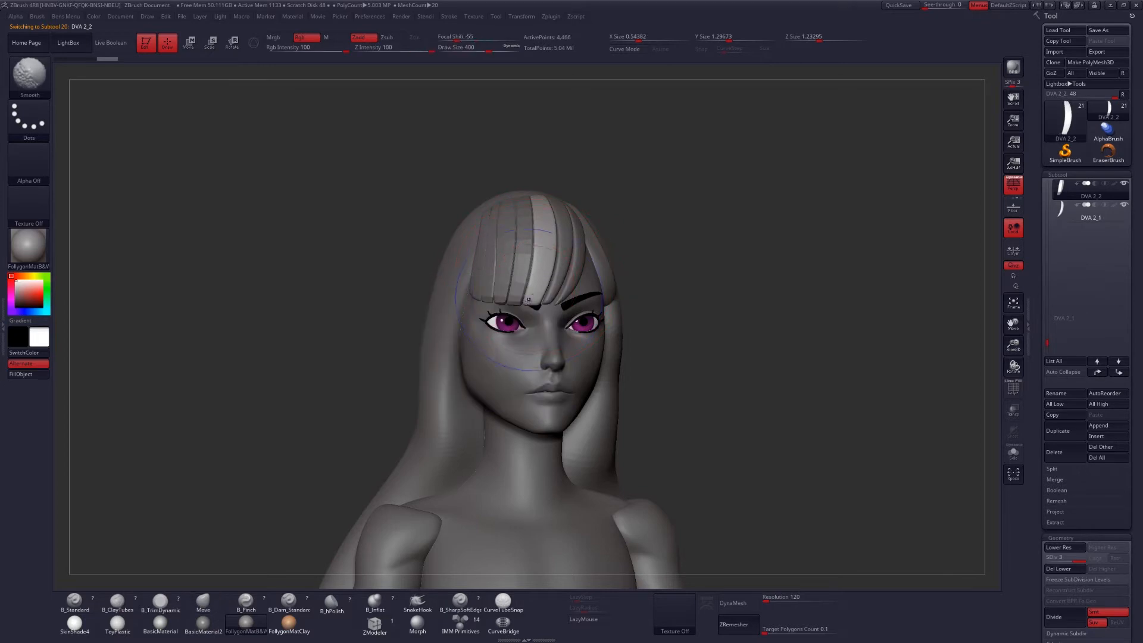
shift+drag(533, 298, 535, 294)
alt+click(516, 286)
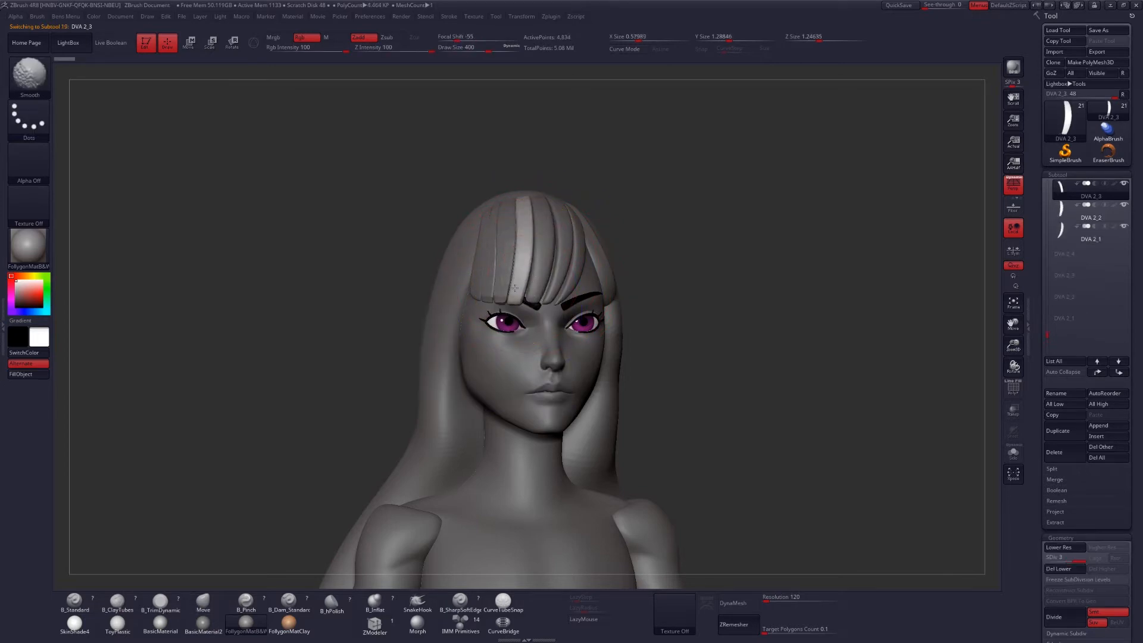
Subdivide the DVA 2_4 bang strand twice, smooth it along its length and adjust its tip with the Move brush
alt+click(505, 283)
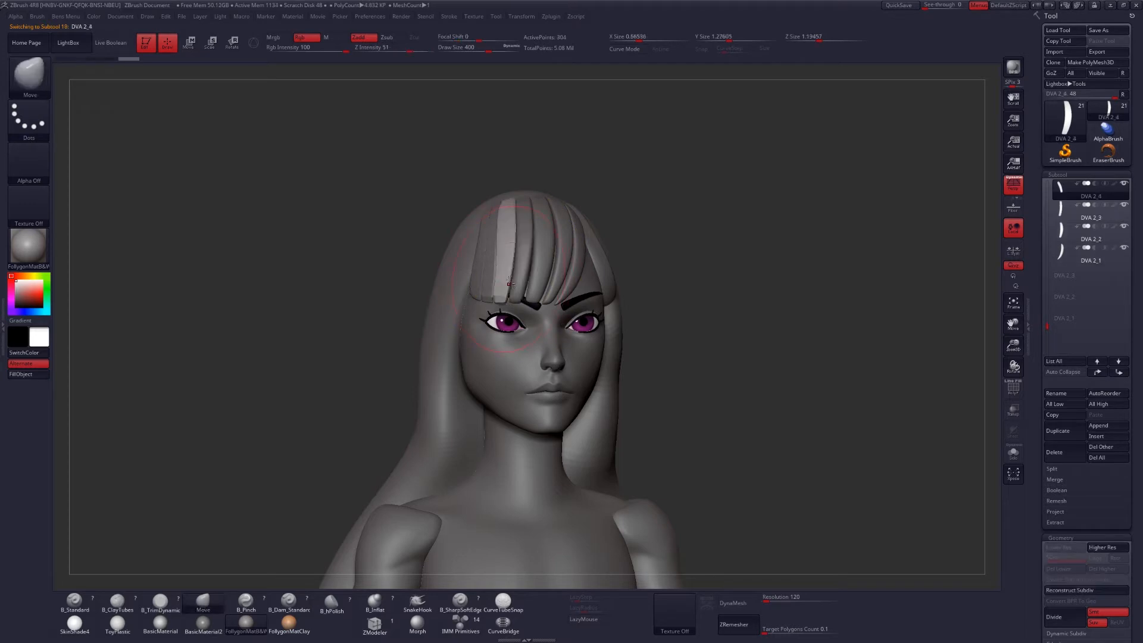
right_drag(505, 283, 539, 282)
mouse_move(503, 275)
shift+mouse_down()
mouse_move(500, 262)
mouse_move(503, 271)
shift+mouse_up()
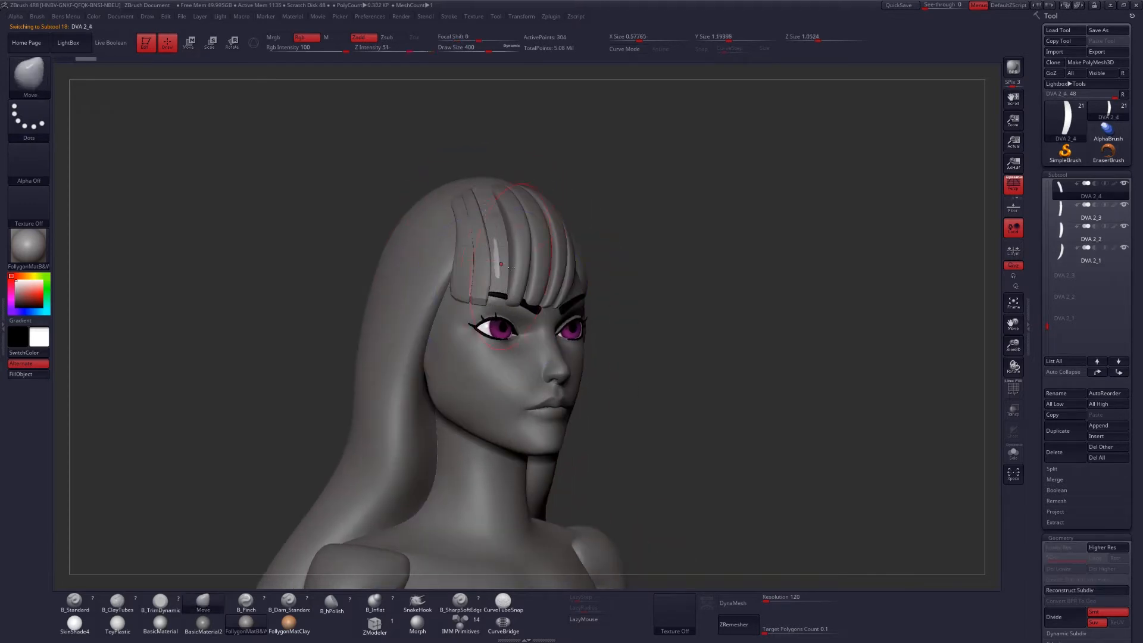
key(ctrl+z)
key(ctrl+d)
key(ctrl+d)
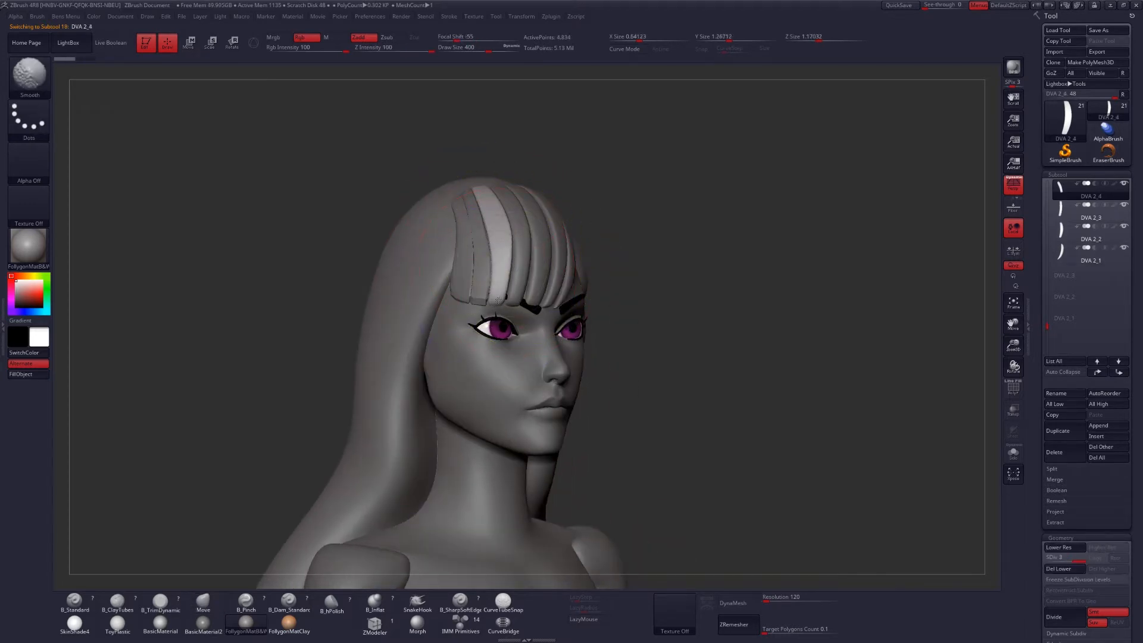
shift+drag(502, 248, 504, 206)
ctrl+right_drag(502, 257, 501, 287)
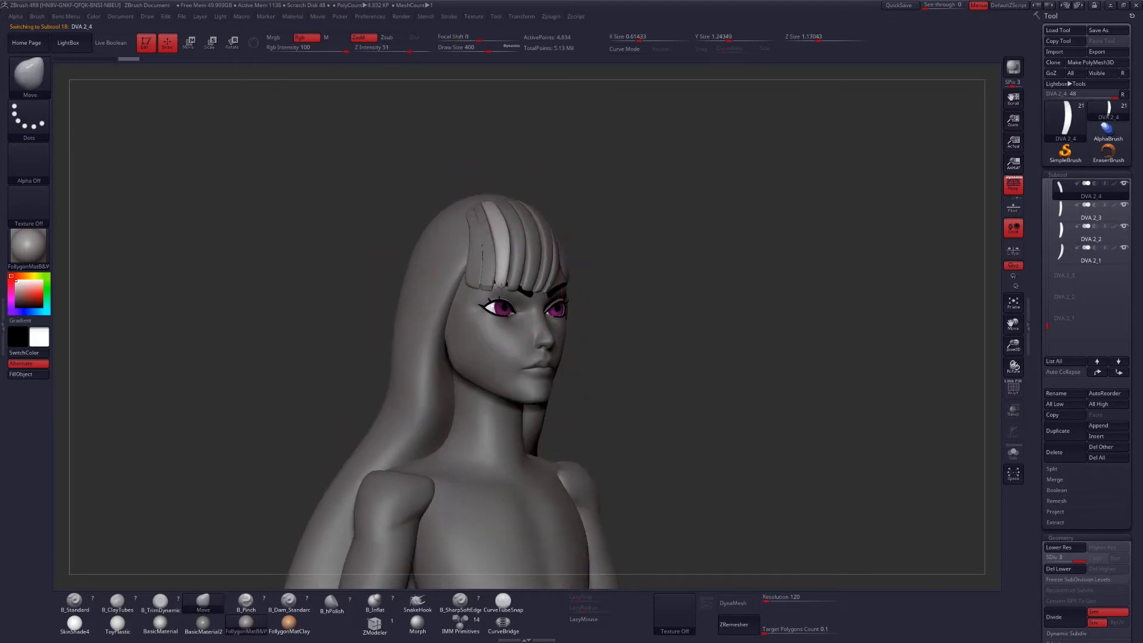
drag(504, 285, 505, 287)
mouse_move(506, 287)
shift+right_down()
mouse_move(471, 273)
mouse_move(507, 268)
shift+right_up()
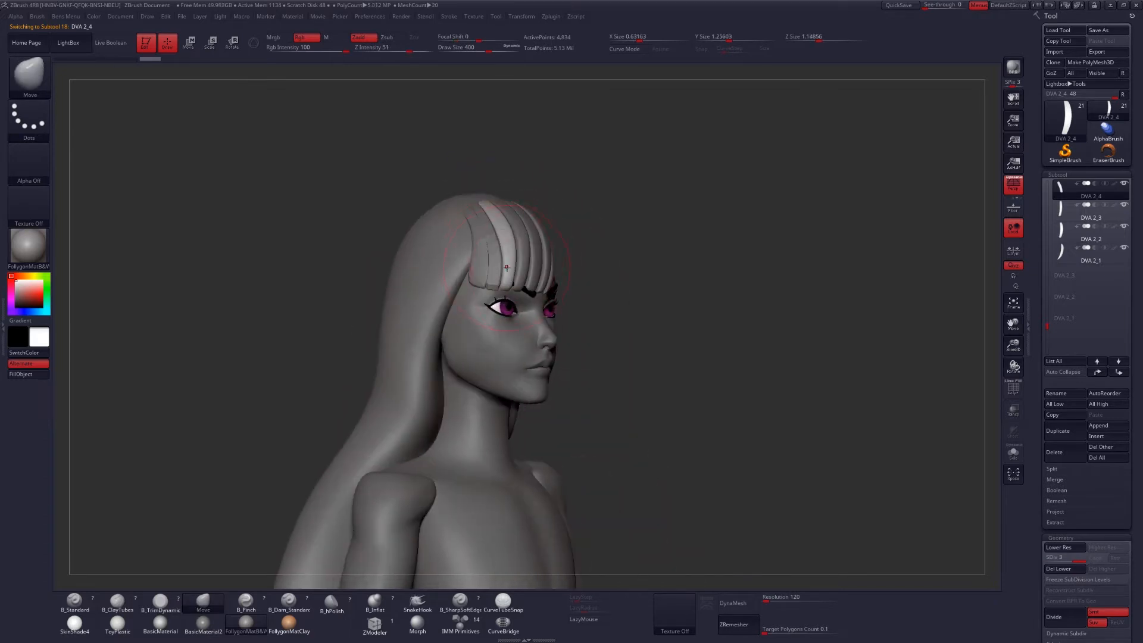
Subdivide the DVA 2_5 bang strand twice and smooth it from tip to root
alt+click(499, 267)
key(ctrl+d)
key(ctrl+d)
shift+drag(495, 267, 477, 200)
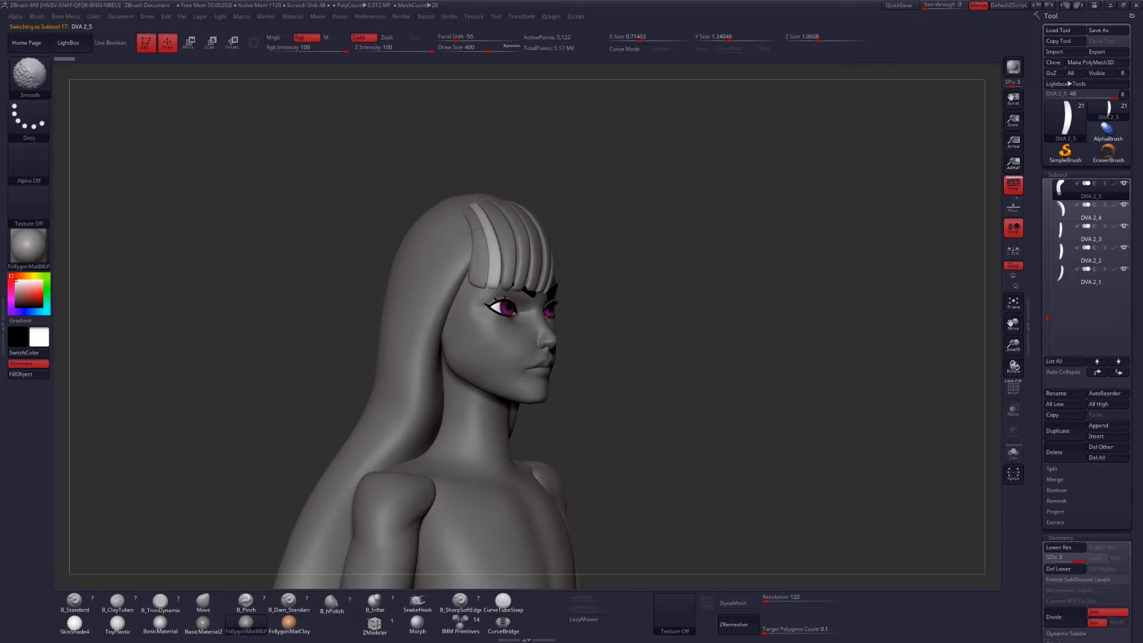
shift+drag(495, 273, 496, 271)
mouse_move(499, 271)
right_down()
mouse_move(539, 270)
mouse_move(517, 270)
right_up()
Subdivide the outermost bang strand by the temple, DVA 2_7, twice and smooth it
alt+click(488, 271)
key(ctrl+d)
key(ctrl+d)
key(shift)
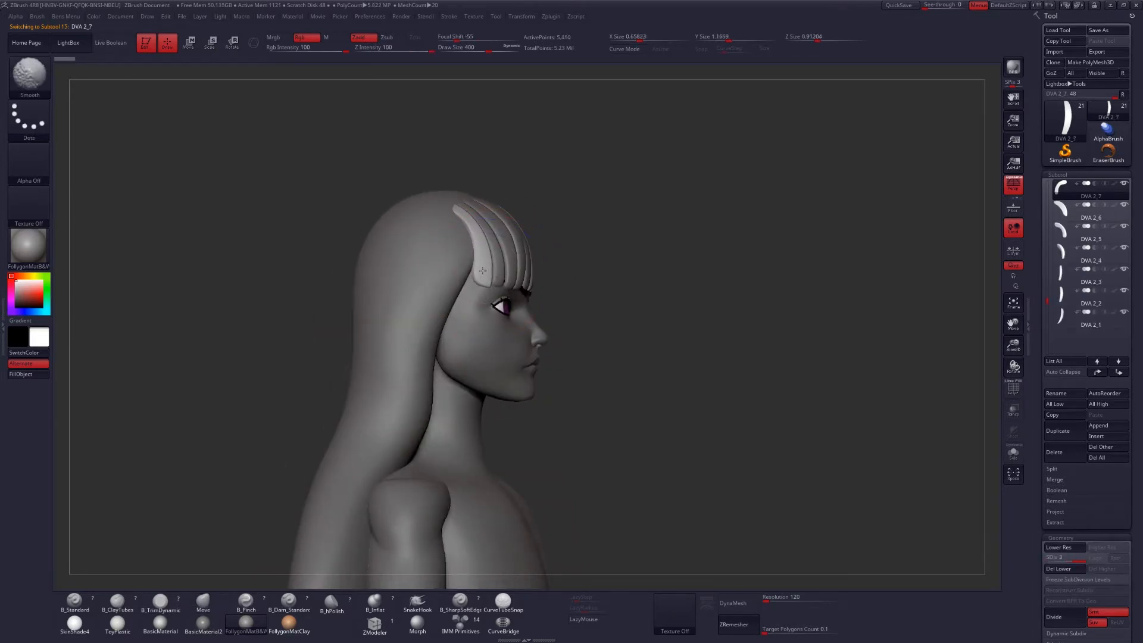
mouse_move(463, 211)
shift+mouse_down()
mouse_move(487, 259)
mouse_move(486, 240)
shift+mouse_up()
right_drag(524, 262, 476, 292)
mouse_move(596, 327)
alt+right_down()
mouse_move(648, 360)
mouse_move(615, 344)
alt+right_up()
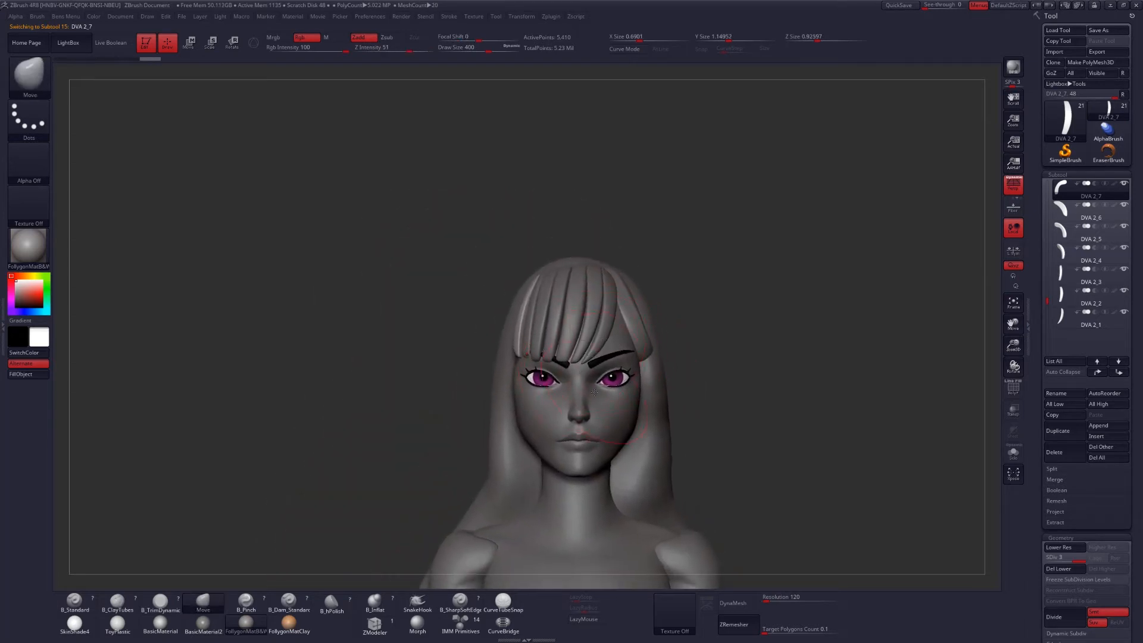
Select the DVA 2_6 bang strand and set the Move brush's Draw Size to 192
key(space)
drag(598, 365, 590, 364)
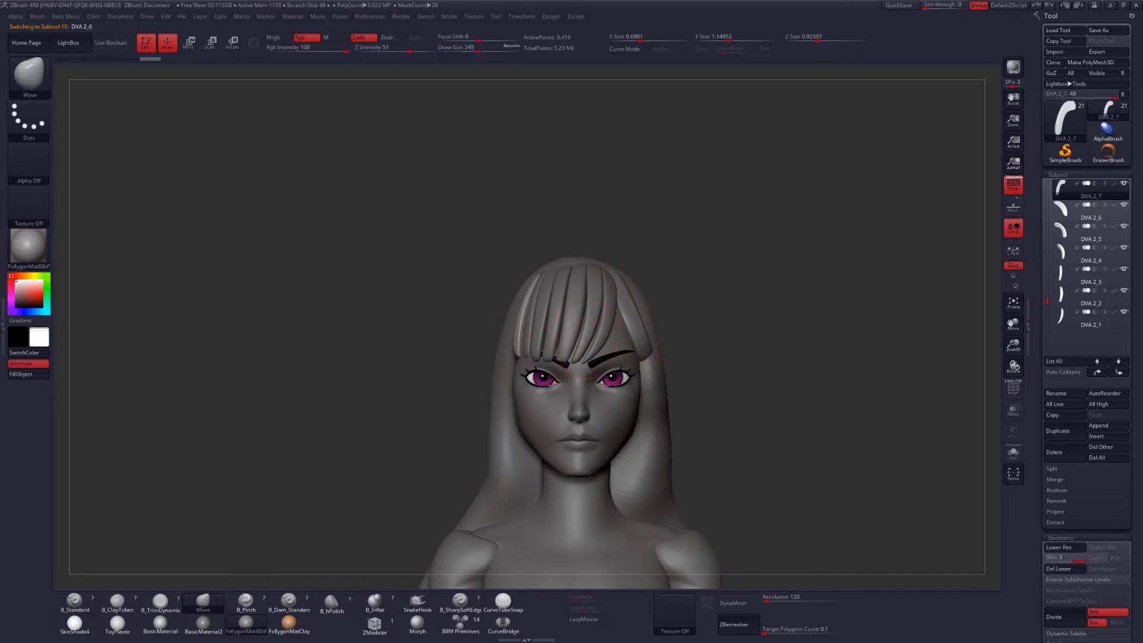
alt+click(586, 339)
right_drag(586, 340, 602, 339)
key(space)
drag(592, 349, 589, 349)
key(ctrl+space)
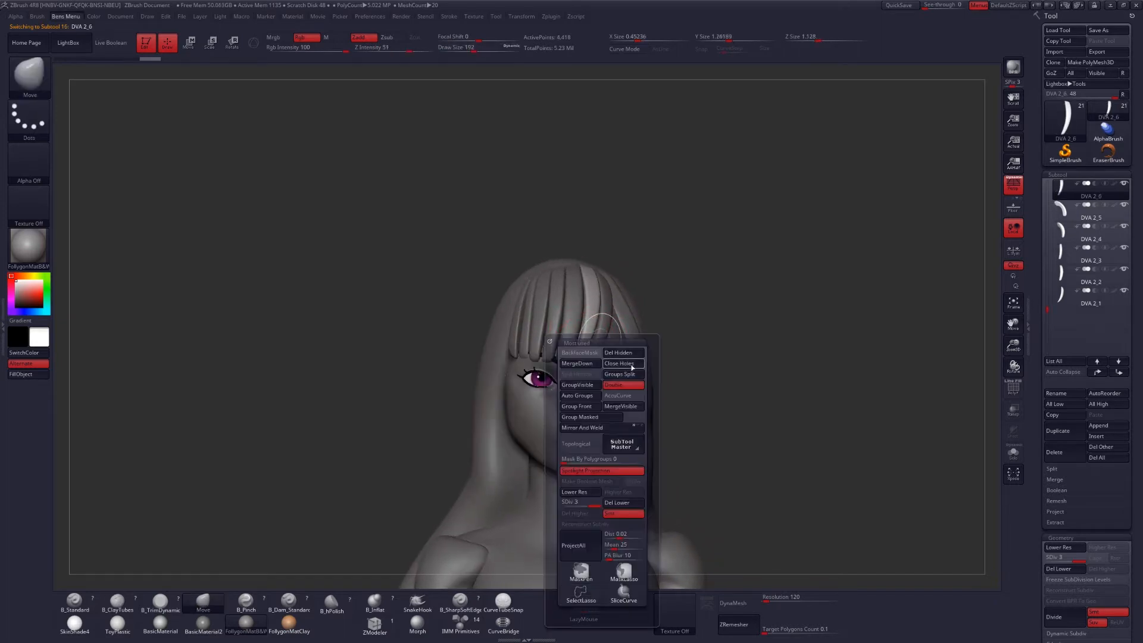
Isolate the DVA 2_2 bang strand, try to reshape its tip with the Move brush and undo the change
mouse_move(554, 339)
ctrl+right_down()
mouse_move(554, 368)
mouse_move(565, 367)
ctrl+right_up()
alt+click(557, 358)
key(alt+s)
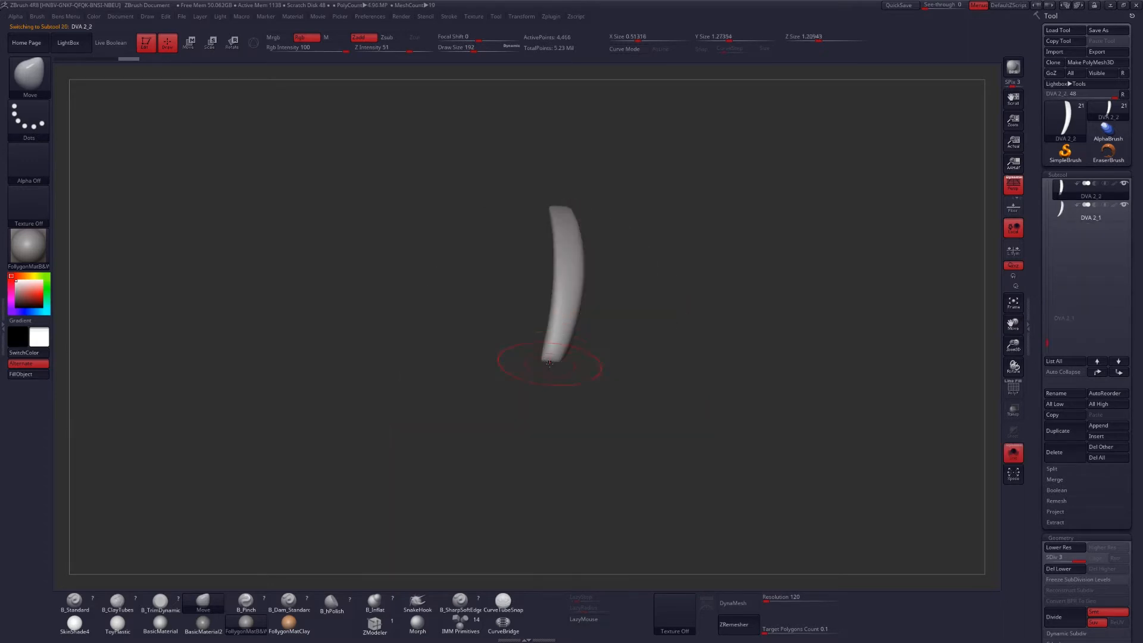
key(alt+s)
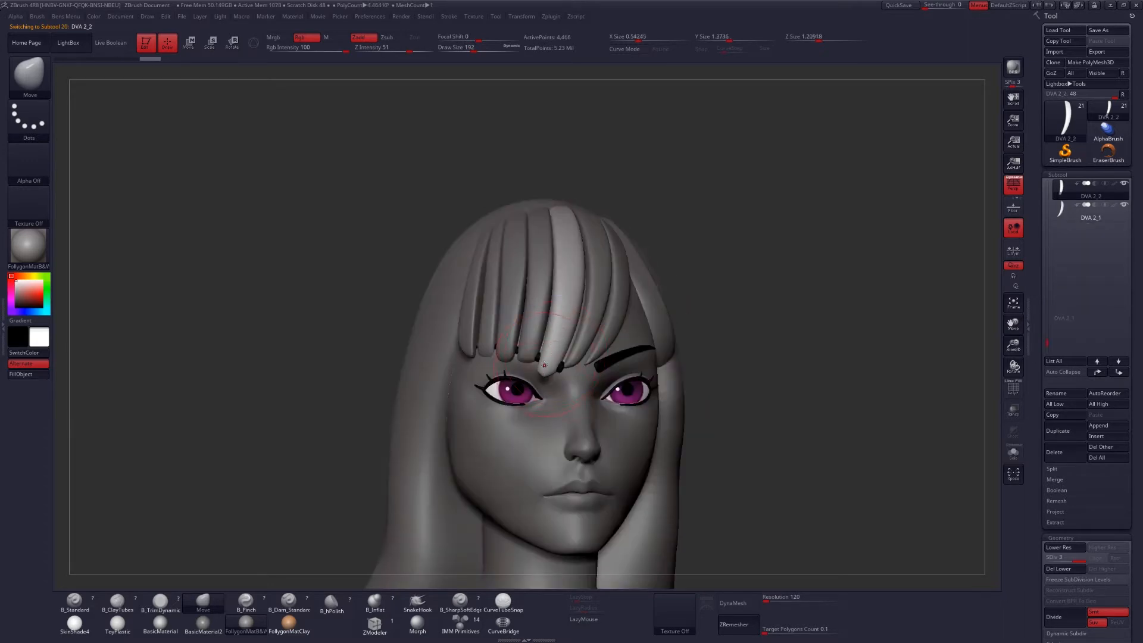
key(ctrl+z)
mouse_move(586, 374)
right_down()
mouse_move(546, 331)
mouse_move(632, 337)
mouse_move(580, 331)
right_up()
key(ctrl+d)
key(shift+d)
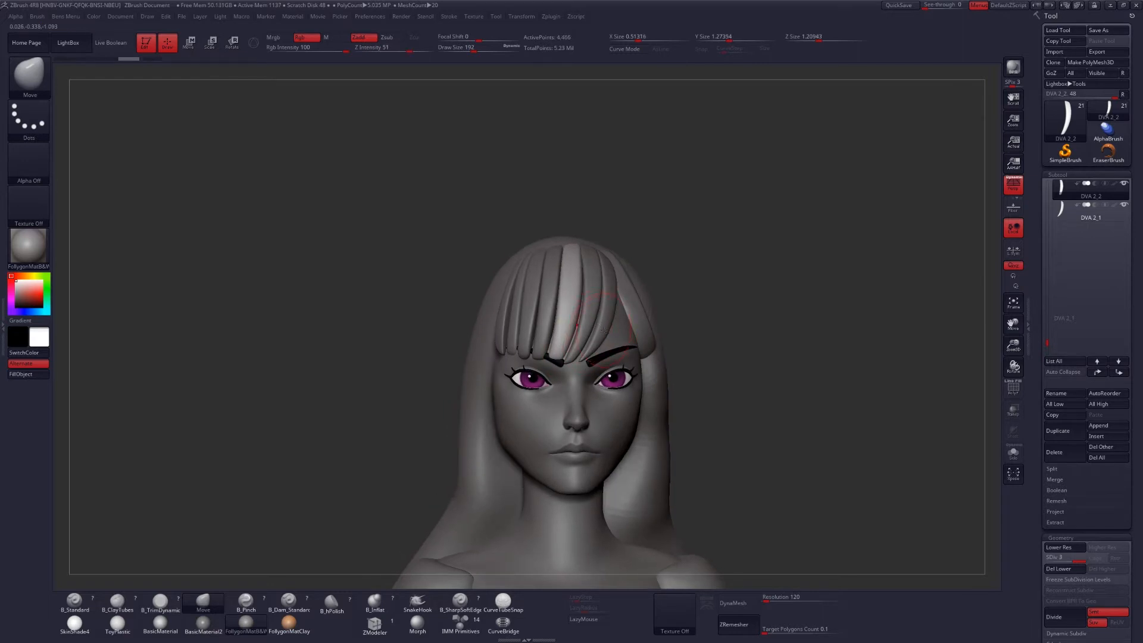
Thicken the DVA 2_1 bang strand with the Inflate deformation
alt+click(603, 328)
scroll(1076, 288, down, 15)
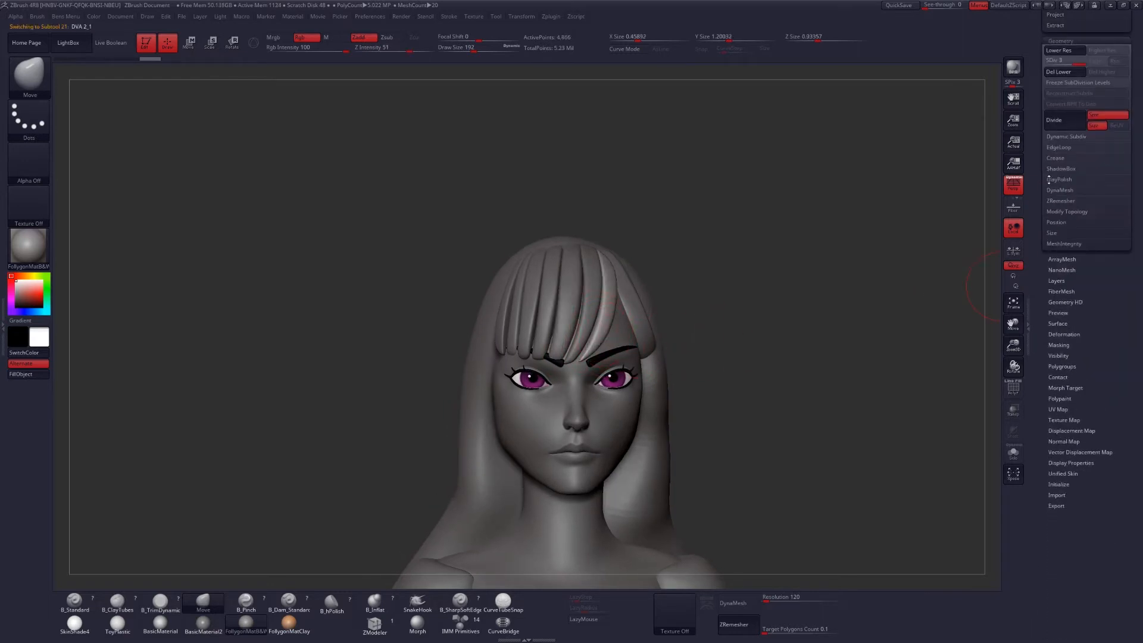
click(1076, 288)
scroll(1094, 250, down, 4)
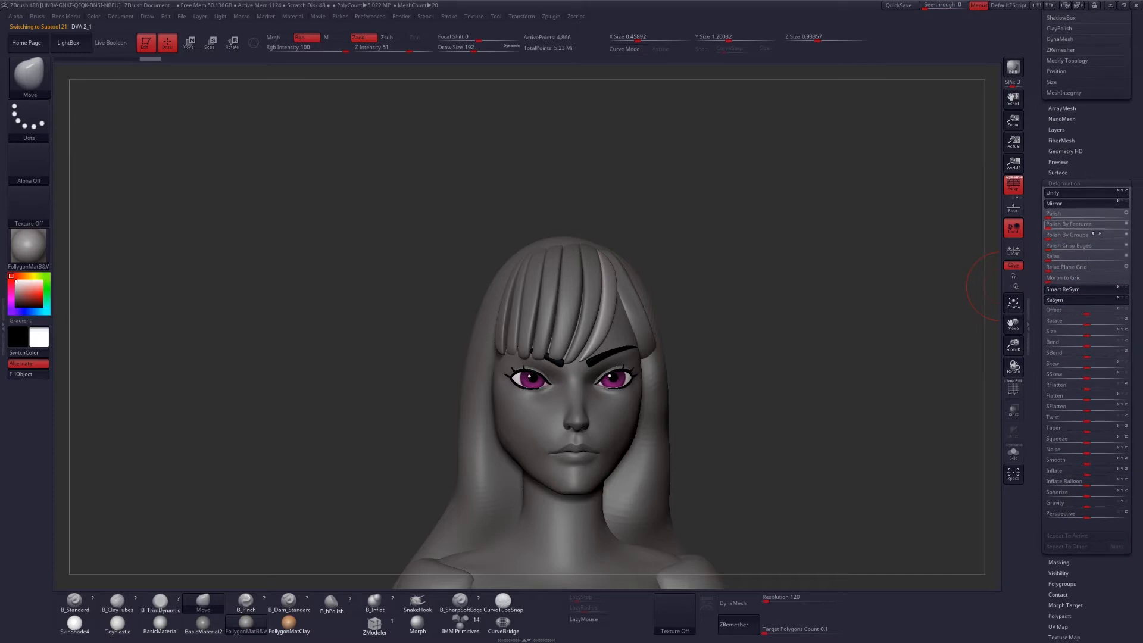
key(ctrl+q)
drag(1094, 474, 1096, 474)
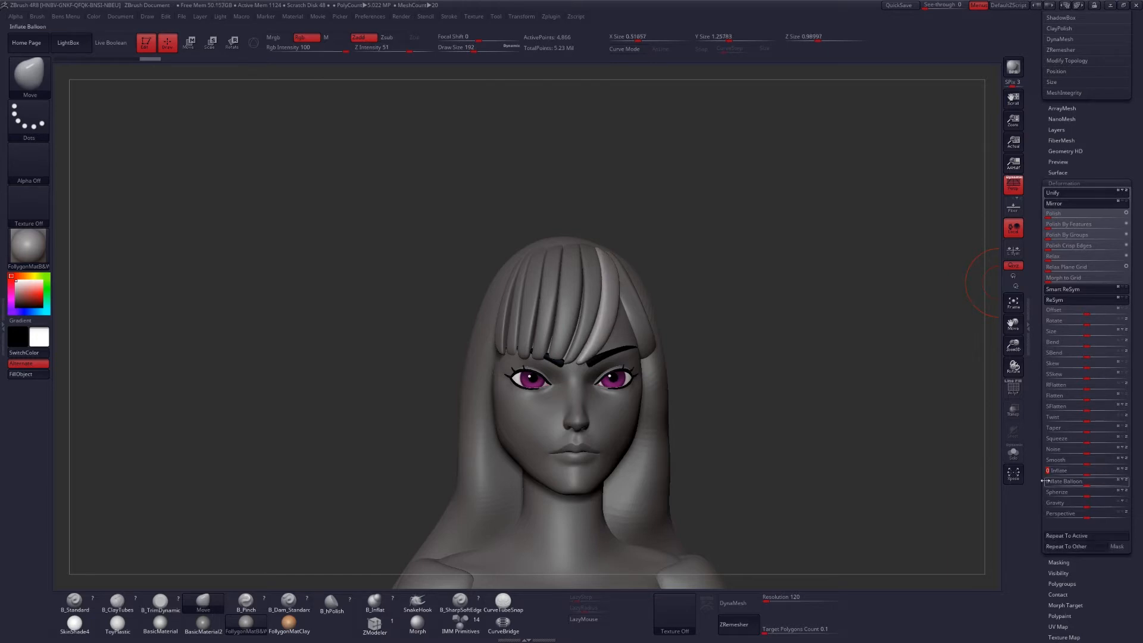
Thicken the neighbouring DVA 2_6 and DVA 2_2 bang strands with the Inflate deformation
alt+click(579, 342)
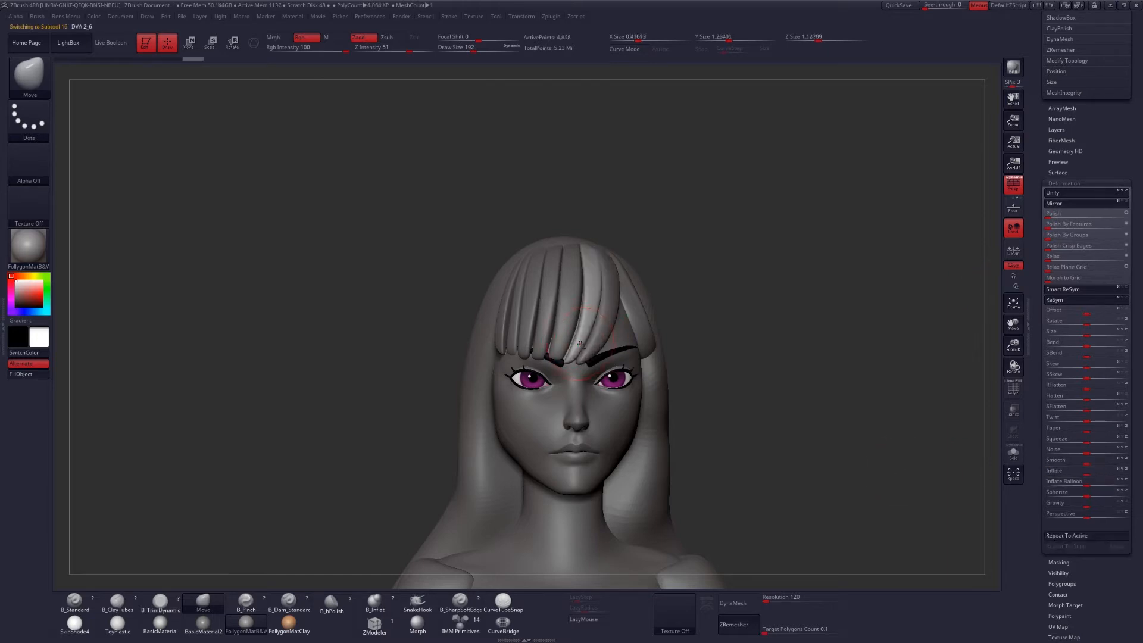
drag(1089, 474, 1089, 475)
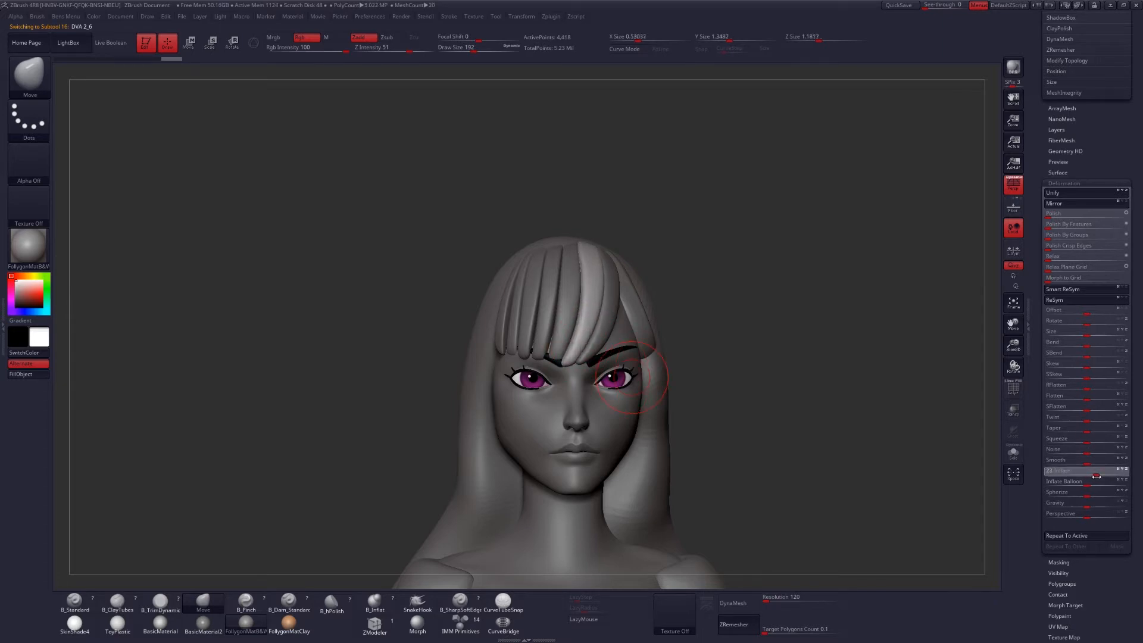
drag(1096, 476, 1096, 476)
alt+click(564, 328)
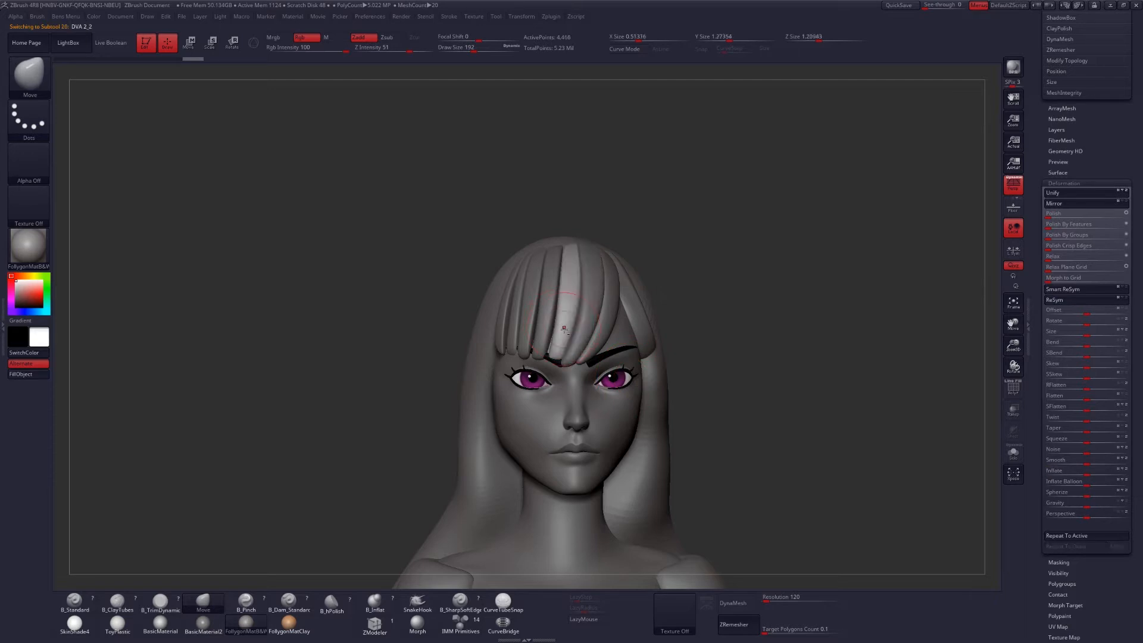
drag(1089, 475, 1101, 476)
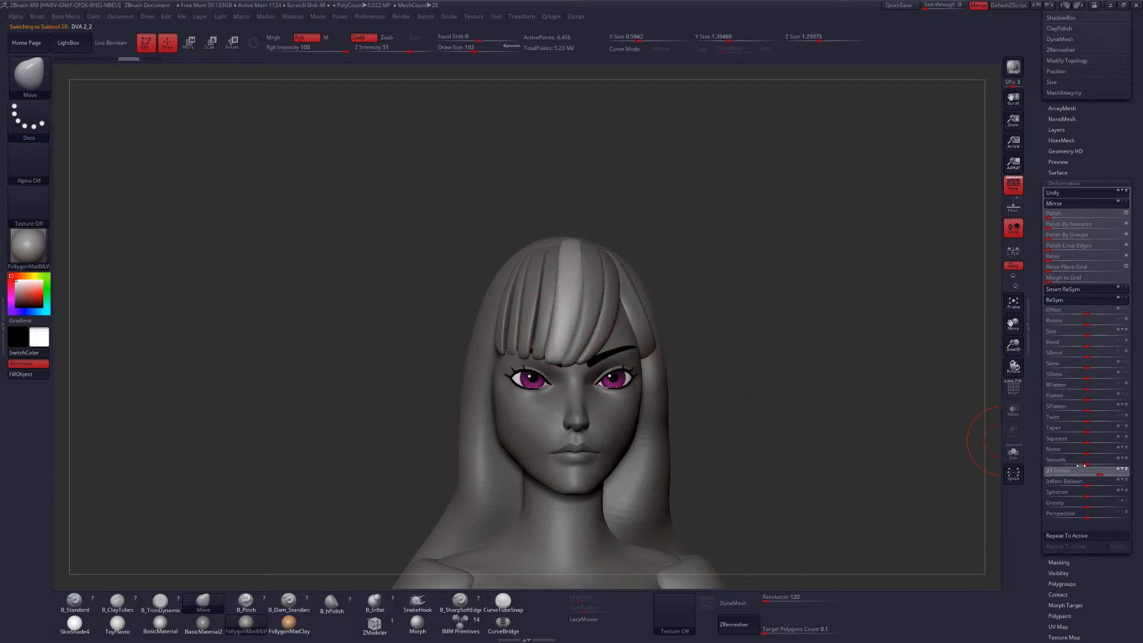
Apply the Inflate deformation to the DVA 2_3 and DVA 2_4 bang strands
right_drag(524, 331, 564, 324)
alt+click(555, 336)
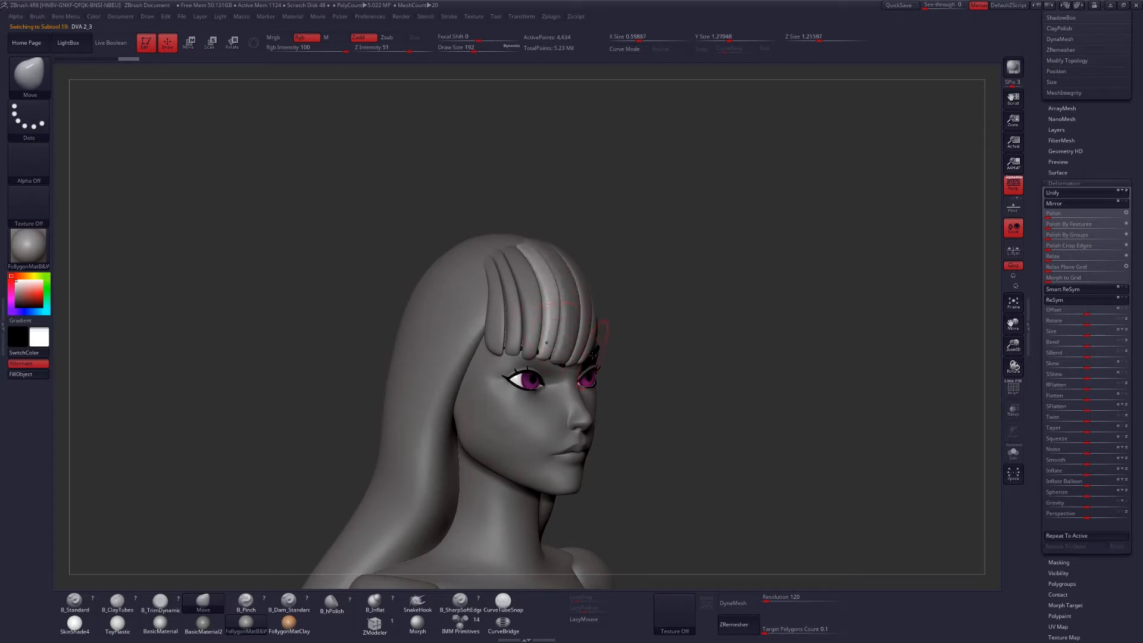
drag(1089, 475, 1089, 476)
alt+click(536, 330)
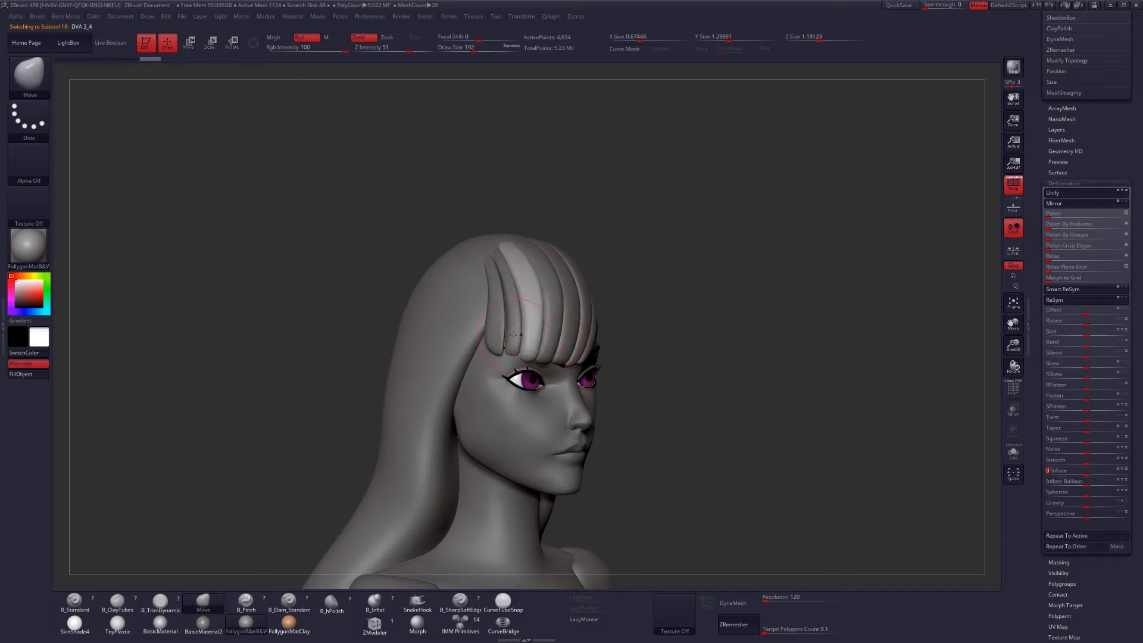
Apply the Inflate deformation to the outer DVA 2_5 and DVA 2_7 bang strands
alt+click(516, 337)
drag(1090, 471, 1101, 474)
alt+click(501, 335)
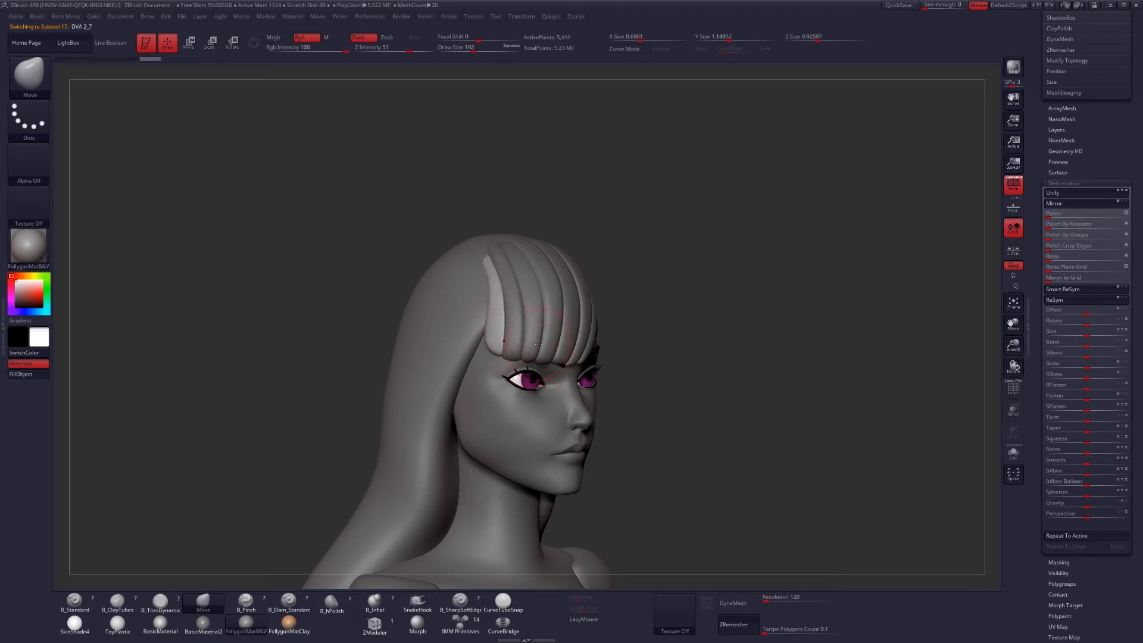
drag(1090, 476, 1103, 475)
Smooth the DVA 2_1 strand down to its tip and refine the tip with the Move brush at Draw Size 128
drag(822, 411, 692, 402)
alt+right_drag(637, 408, 768, 396)
mouse_move(685, 398)
alt+right_down()
mouse_move(682, 345)
mouse_move(665, 411)
alt+right_up()
alt+click(666, 359)
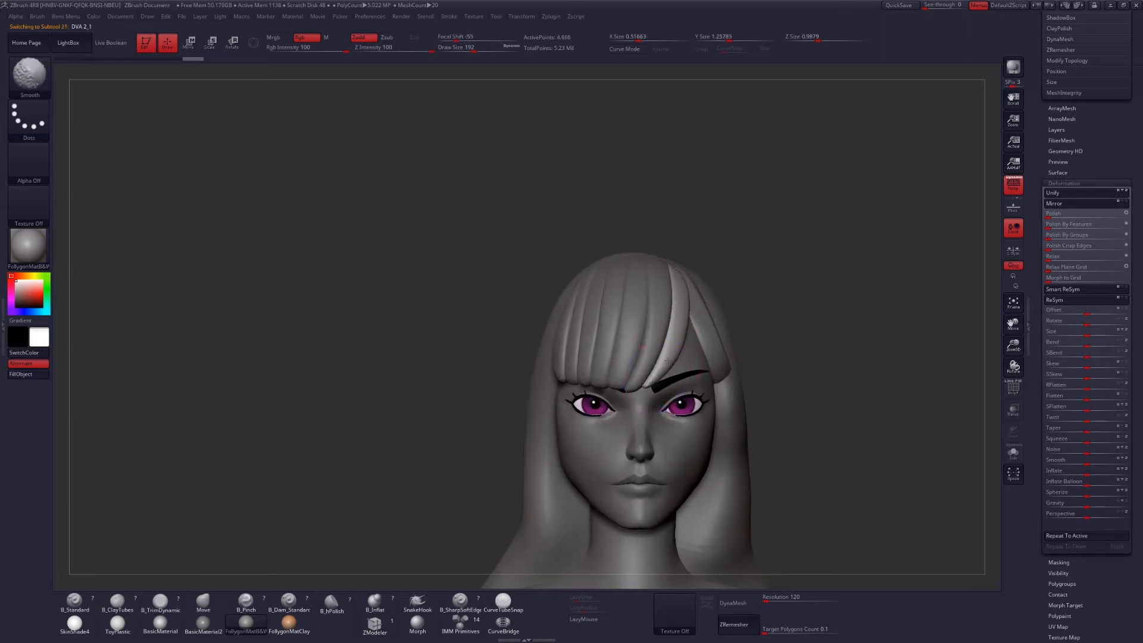
shift+drag(672, 351, 643, 394)
right_click(648, 393)
mouse_move(665, 379)
alt+right_down()
mouse_move(676, 384)
mouse_move(655, 399)
alt+right_up()
key(space)
drag(647, 394, 628, 391)
key(ctrl+shift+s)
key(ctrl+shift+s)
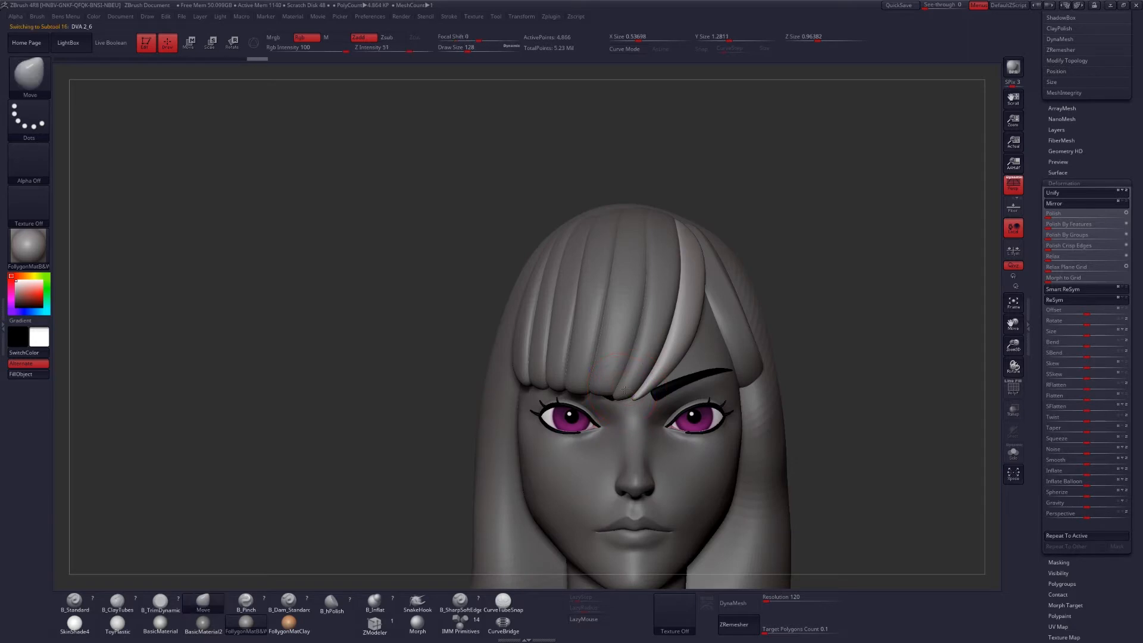
Smooth the DVA 2_6 bang strand toward its tip
alt+click(633, 376)
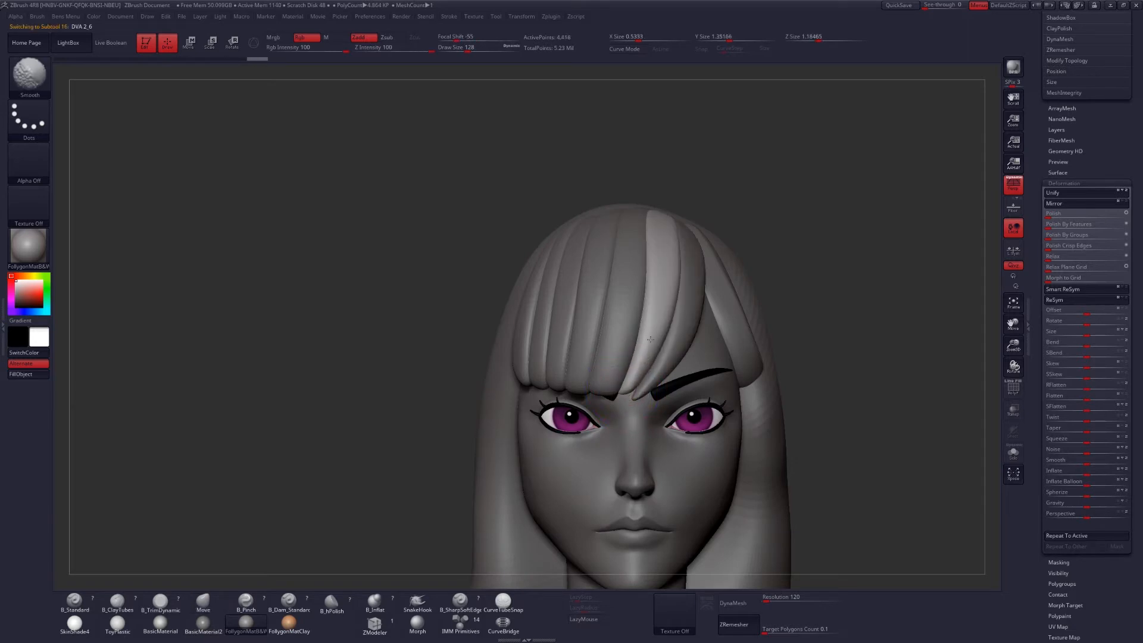
key(shift)
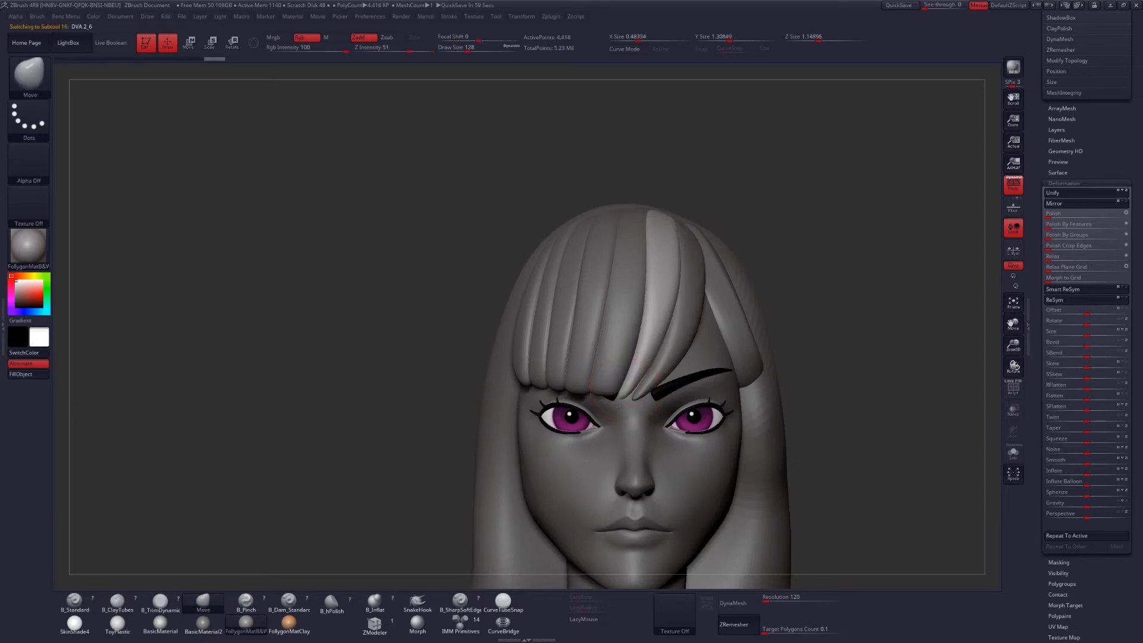
key(ctrl+z)
Smooth the DVA 2_2 bang strand and reshape its lower end in isolation with the Move brush
key(shift)
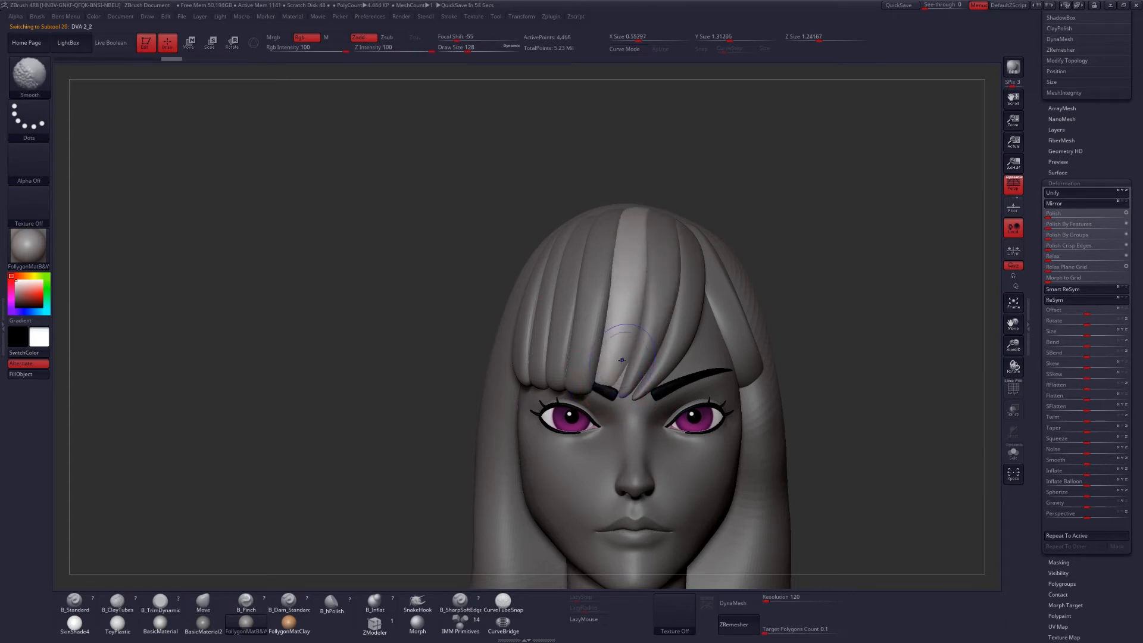
key(alt+s)
mouse_move(622, 360)
right_down()
mouse_move(619, 385)
mouse_move(621, 372)
right_up()
key(space)
drag(608, 371, 622, 371)
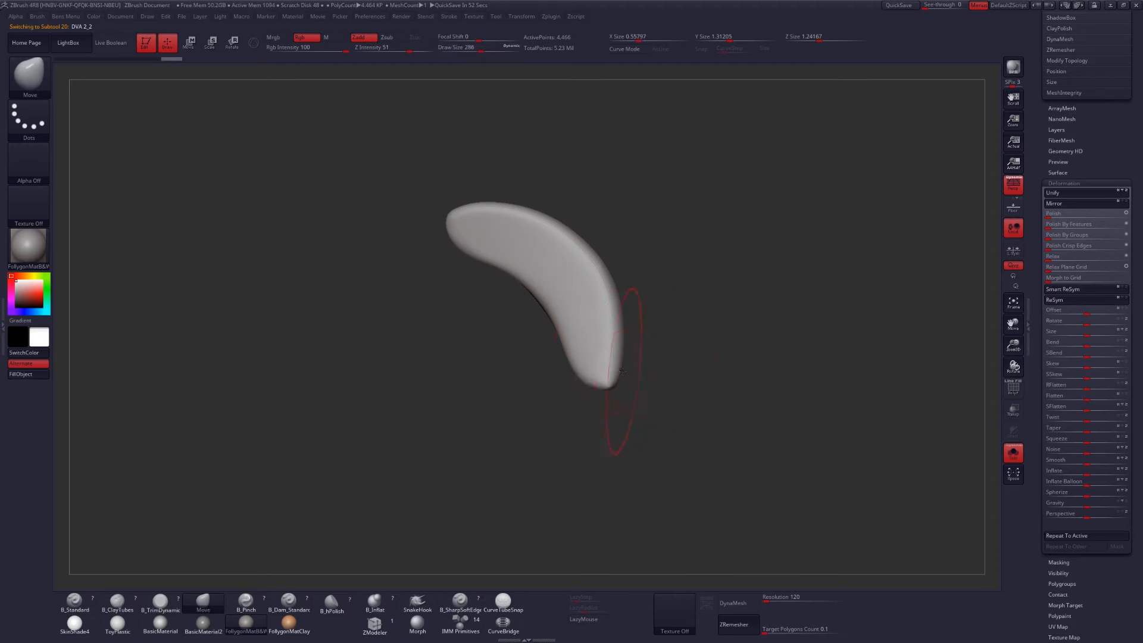
key(alt+s)
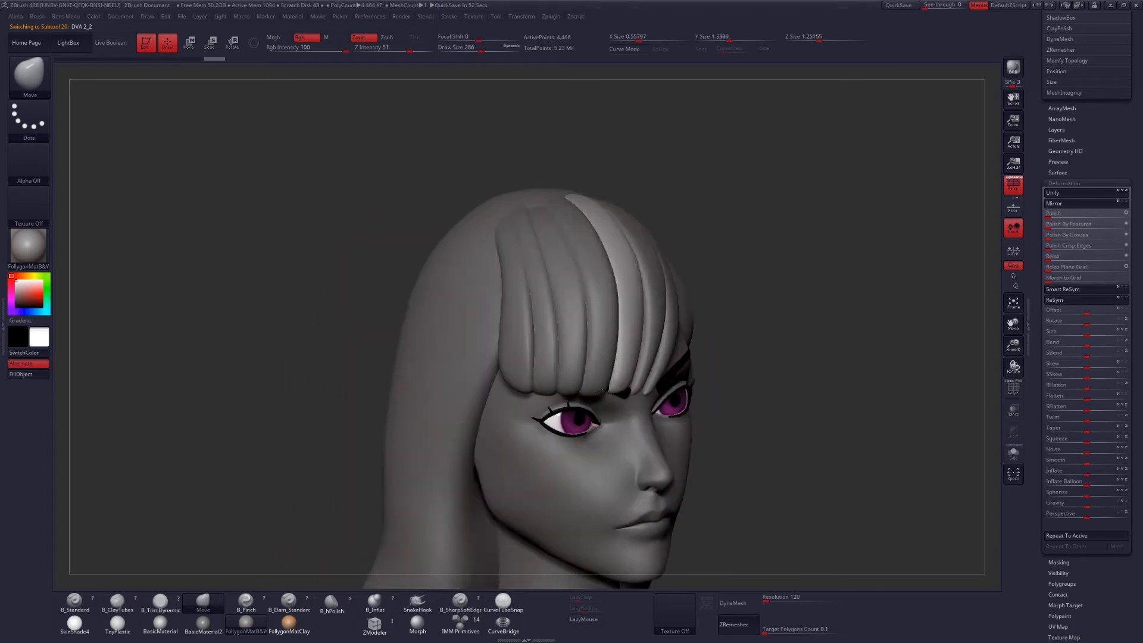
Reposition the DVA 2_2 strand's tip among its neighbours with the Move brush, using a Draw Size of 257
right_drag(636, 384, 636, 385)
key(space)
drag(611, 397, 598, 397)
right_drag(612, 398, 634, 376)
key(space)
drag(633, 374, 643, 374)
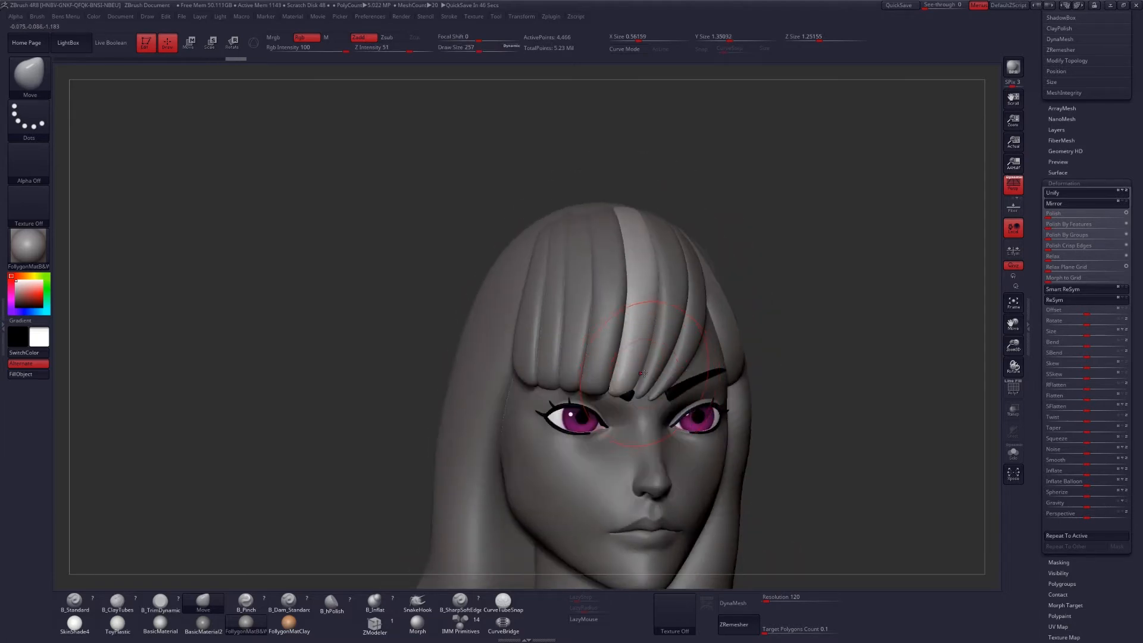
Try smoothing and moving the tip of the DVA 2_3 bang strand, then undo the edits
alt+click(596, 385)
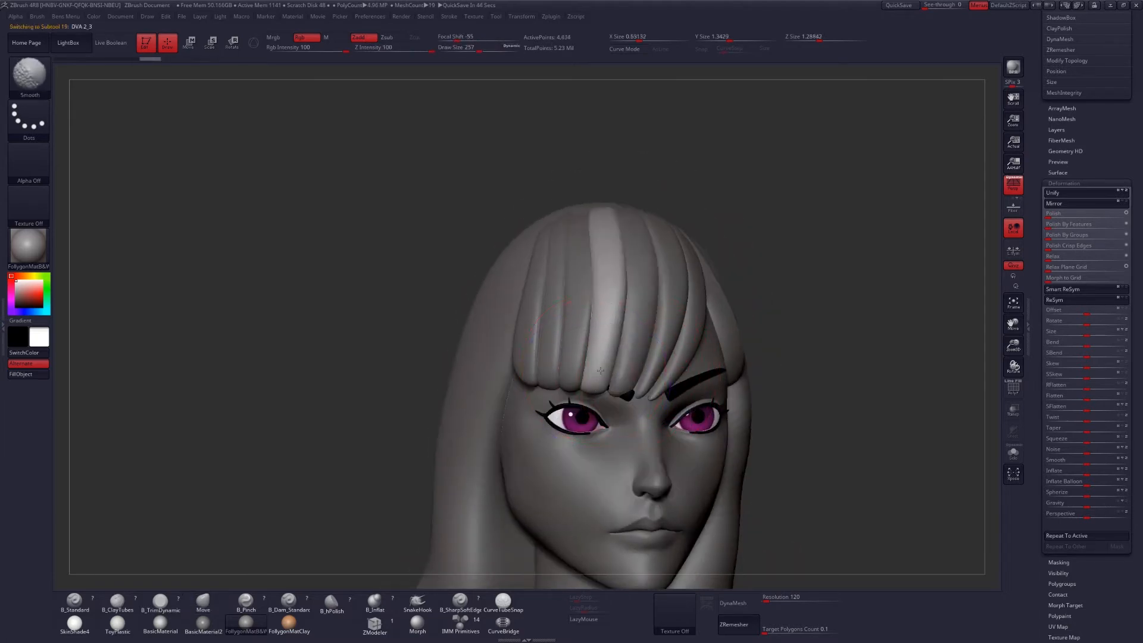
shift+drag(596, 384, 597, 375)
right_drag(597, 376, 580, 398)
drag(579, 384, 577, 393)
right_drag(589, 405, 598, 390)
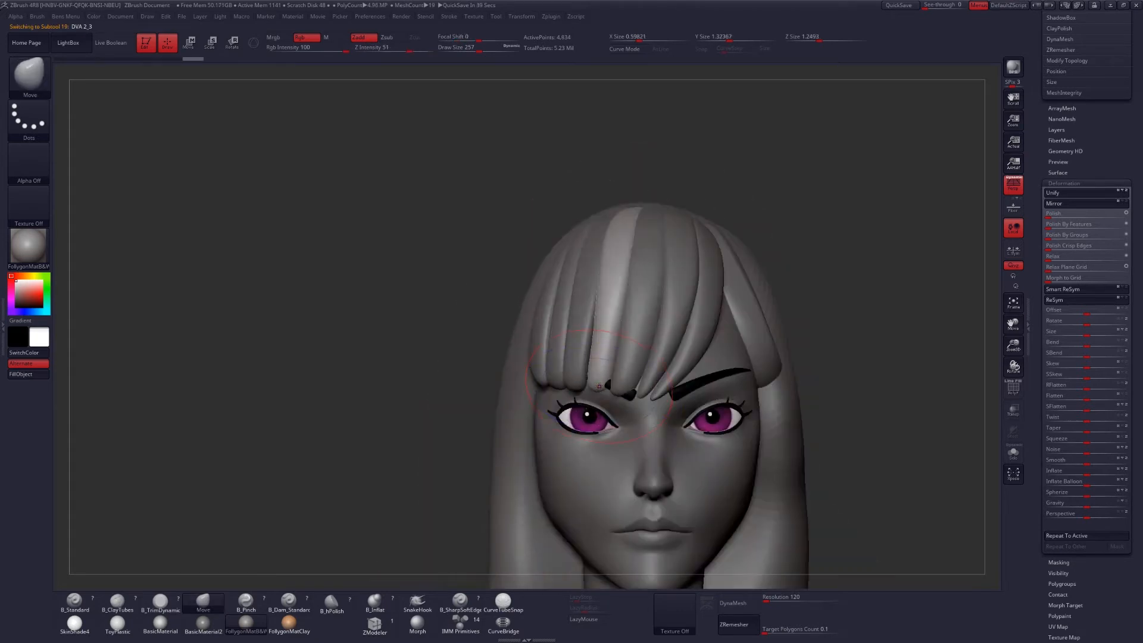
key(ctrl+z)
key(ctrl+z)
Turn on DynaMesh for the DVA 2_3 bang strand at resolution 120
mouse_move(609, 383)
alt+right_down()
mouse_move(630, 365)
mouse_move(607, 345)
alt+right_up()
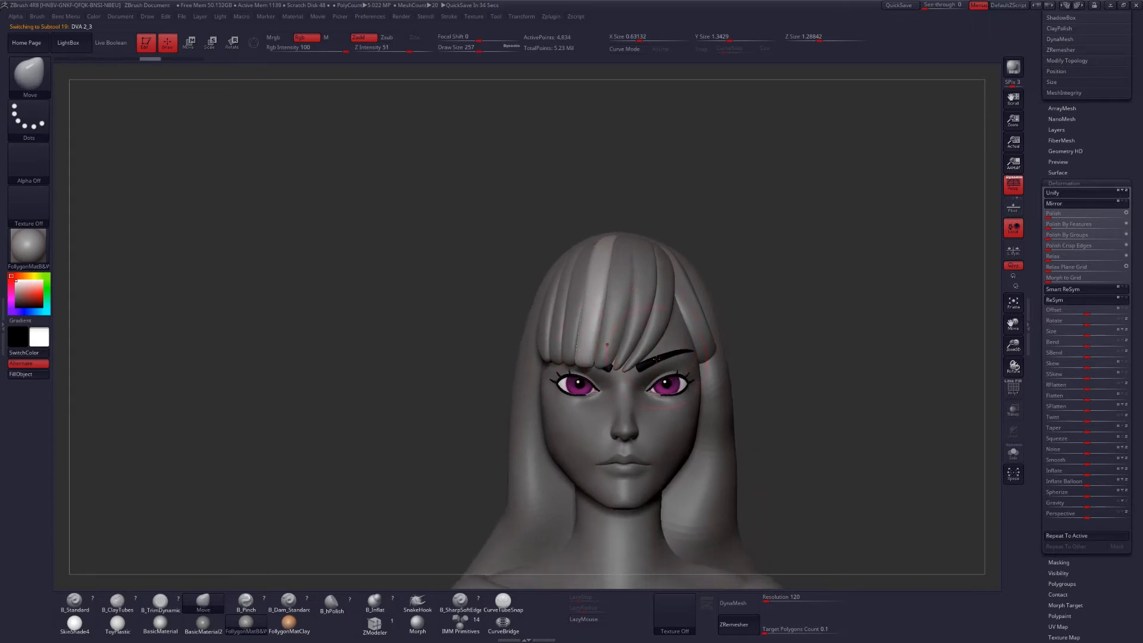
click(738, 602)
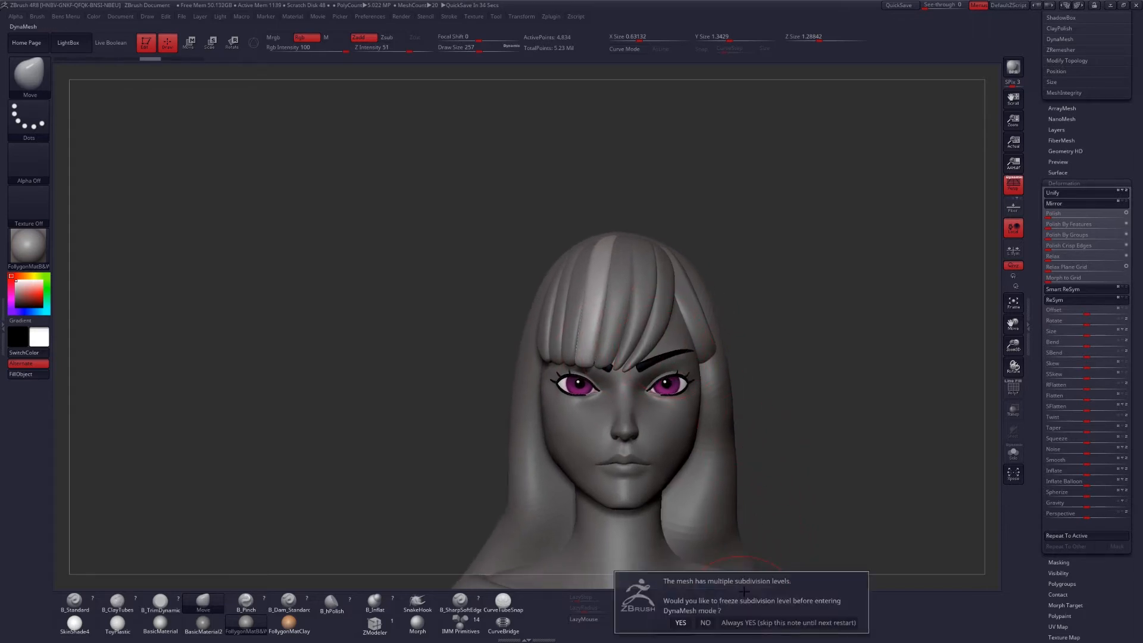
key(Return)
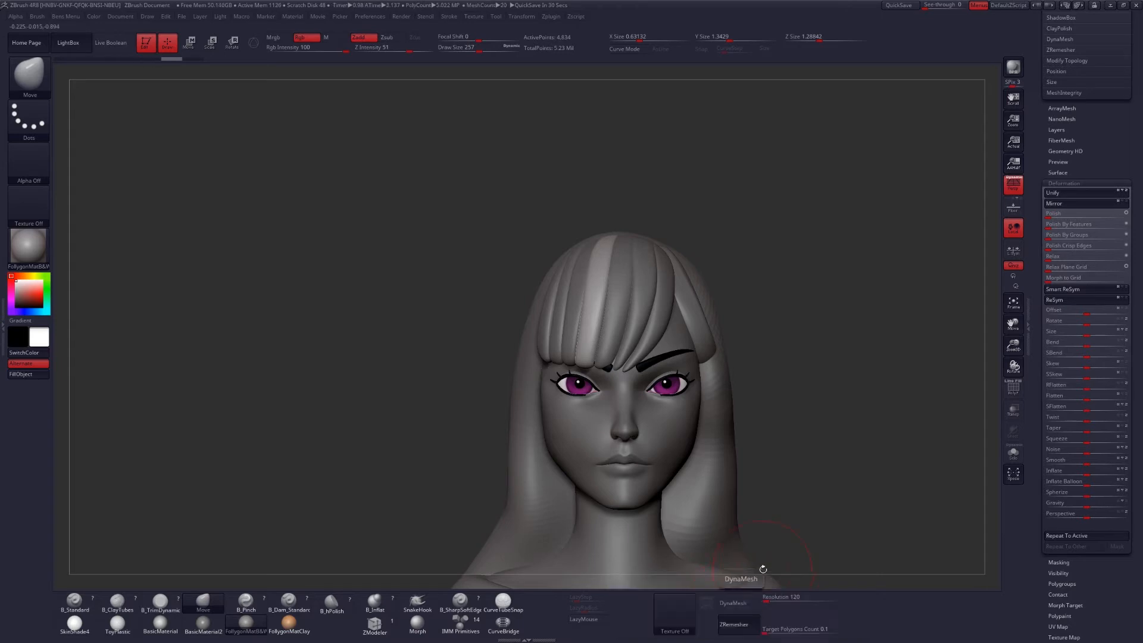
click(752, 604)
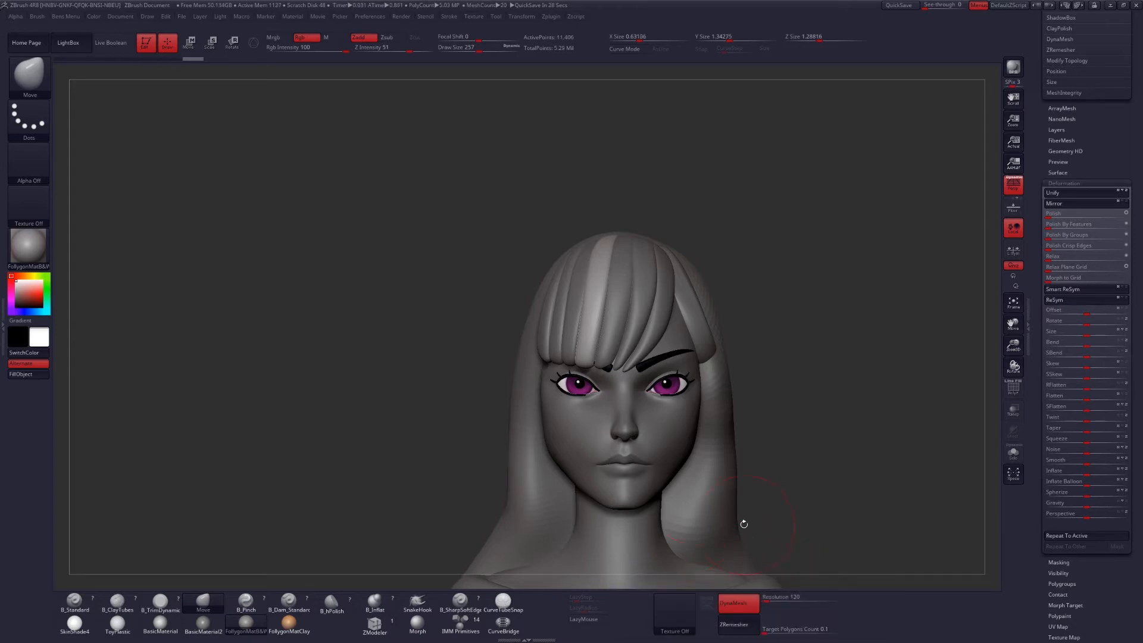
Set the Draw Size to 132 and slice the DVA 2_3 strand along one long edge with the SliceCurve brush
mouse_move(585, 340)
ctrl+right_down()
mouse_move(586, 372)
mouse_move(606, 338)
ctrl+right_up()
key(space)
drag(606, 338, 595, 338)
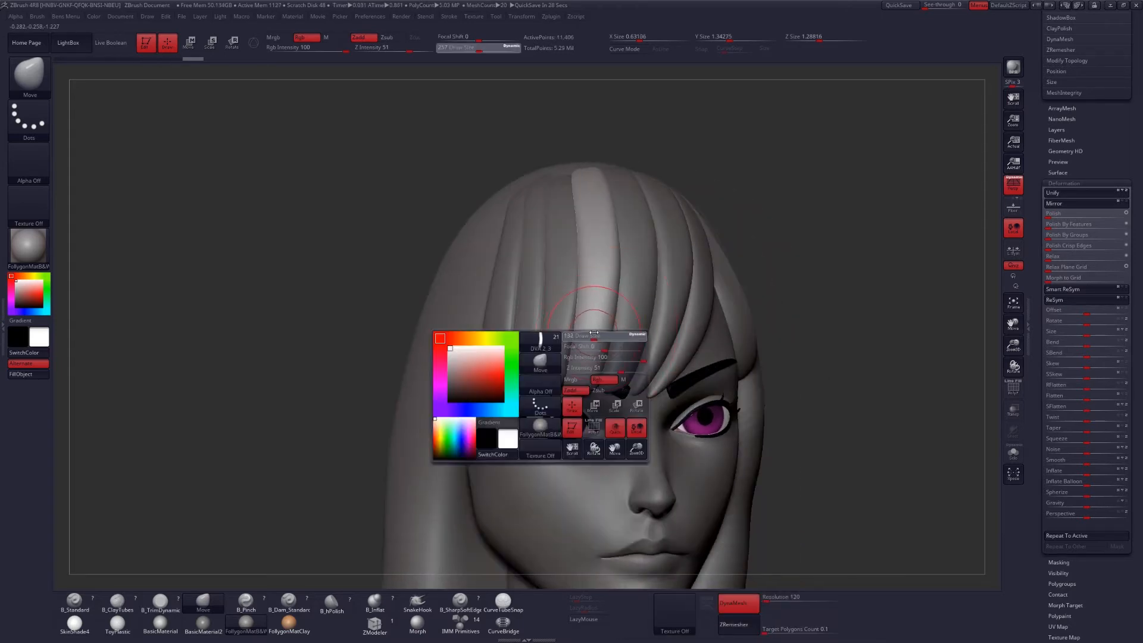
key(ctrl+shift+space)
click(633, 549)
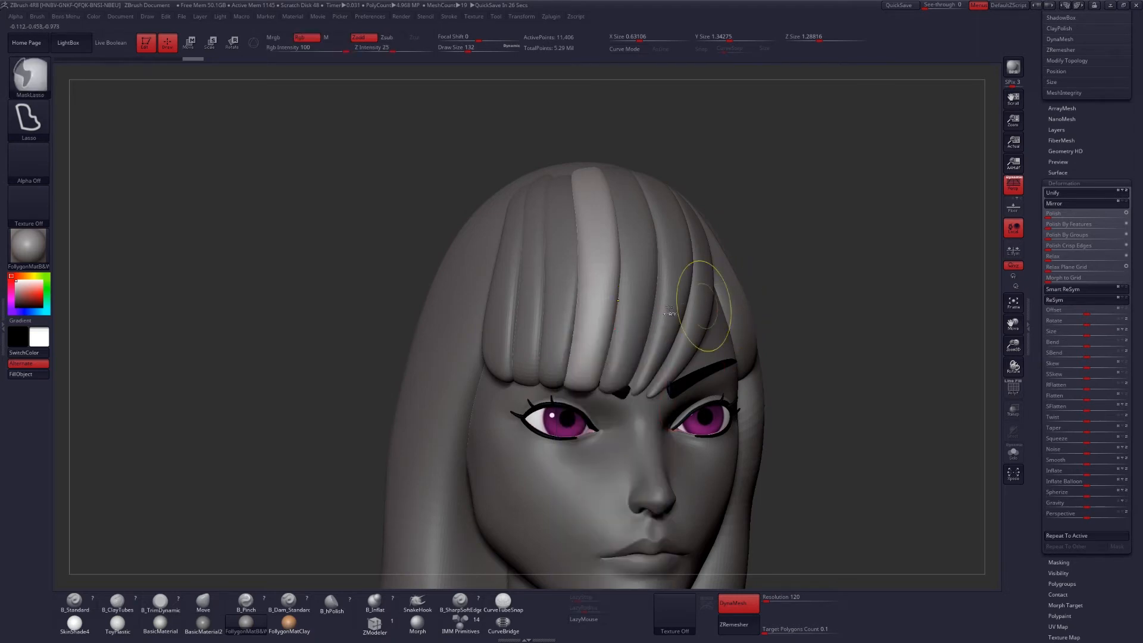
right_drag(621, 330, 612, 323)
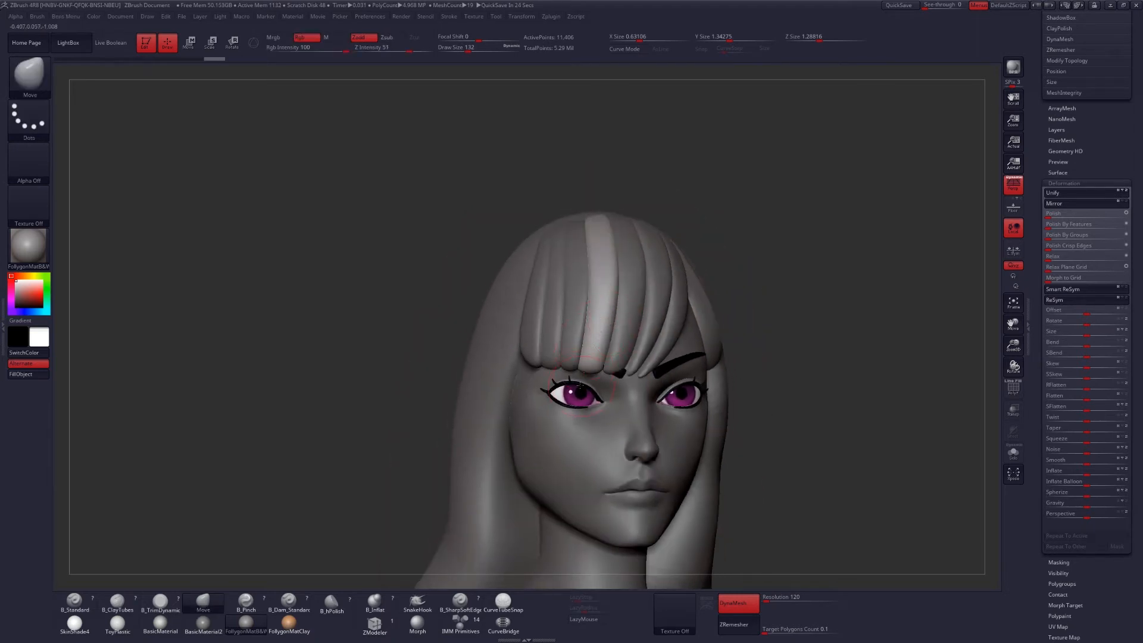
ctrl+shift+drag(581, 380, 589, 212)
Show the polygroups, isolate the main part of the sliced DVA 2_3 strand, delete the hidden piece and close the holes
key(shift+f)
ctrl+shift+click(605, 242)
key(space)
click(635, 246)
click(637, 257)
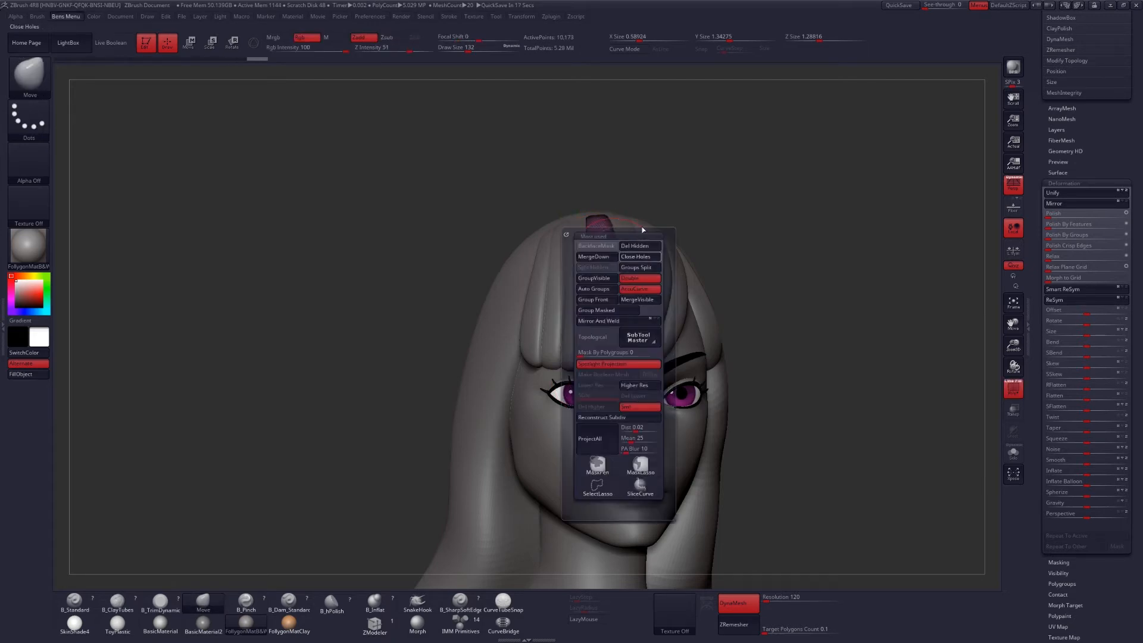
Slice the opposite edge of the DVA 2_3 strand toward a pointed tip, remove the cut-off piece and close the holes
mouse_move(586, 382)
ctrl+shift+mouse_down()
mouse_move(619, 211)
mouse_move(635, 219)
ctrl+shift+mouse_up()
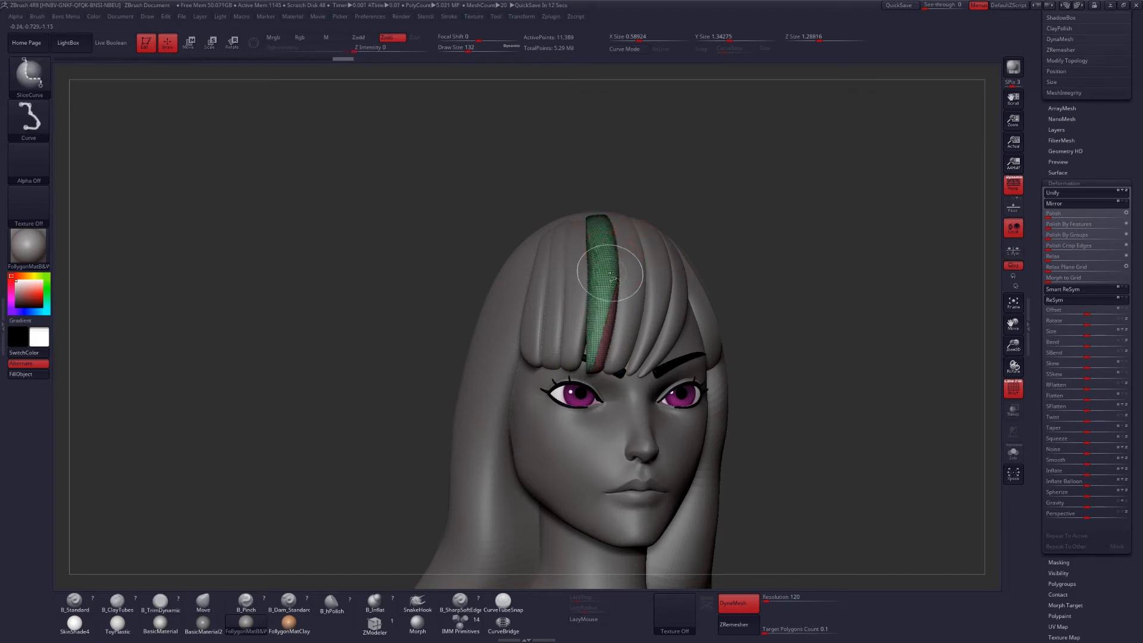
key(space)
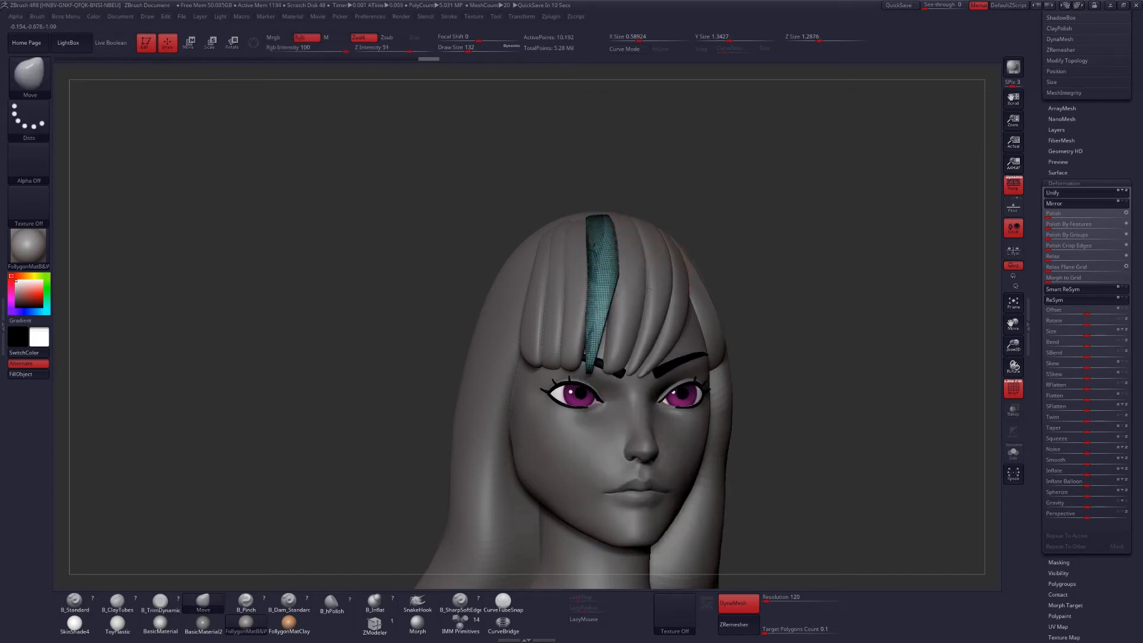
Remesh the sliced DVA 2_3 strand with ZRemesher, hide its polyframe and set the Draw Size to 202
drag(699, 212, 653, 285)
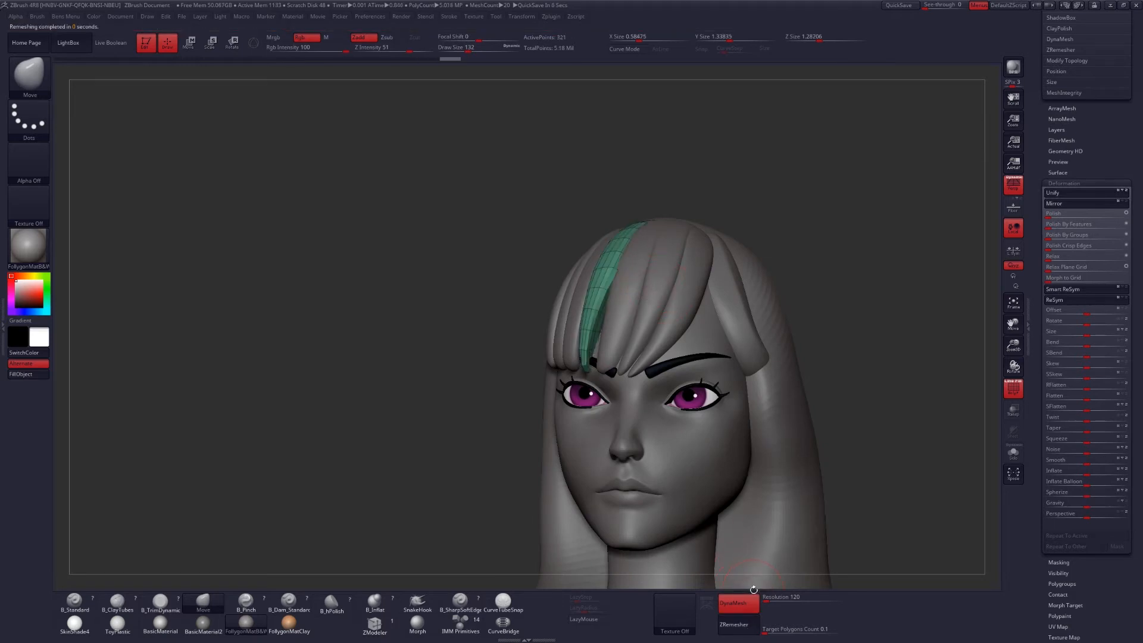
key(shift+f)
drag(495, 441, 539, 432)
key(space)
drag(591, 339, 598, 339)
drag(503, 351, 596, 342)
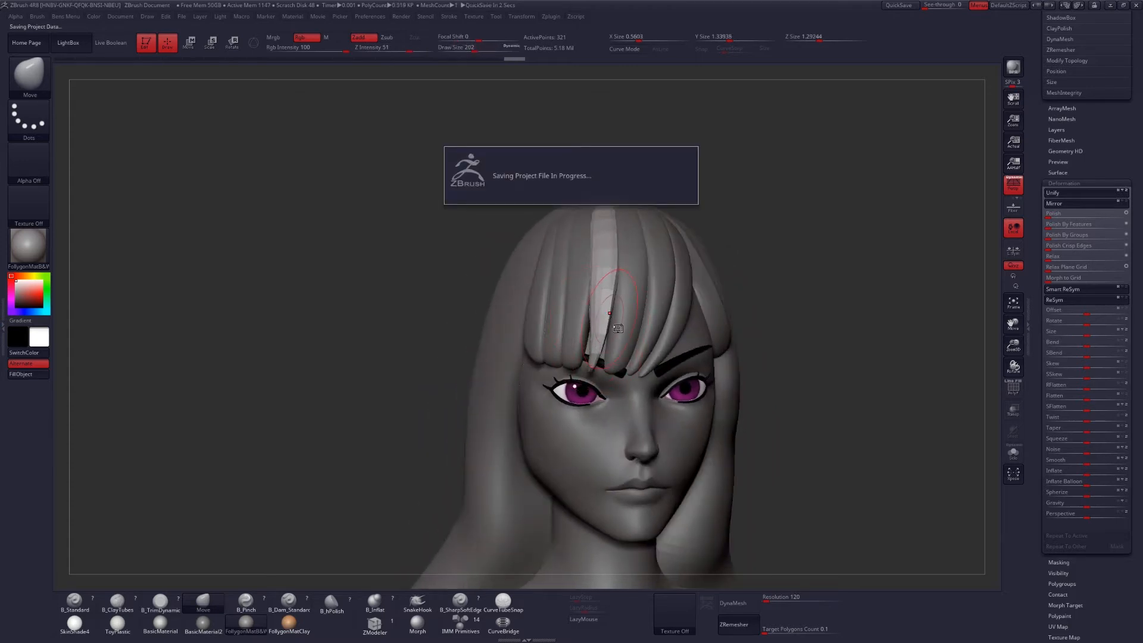
Subdivide the DVA 2_3 strand twice and smooth its surface along its length
key(space)
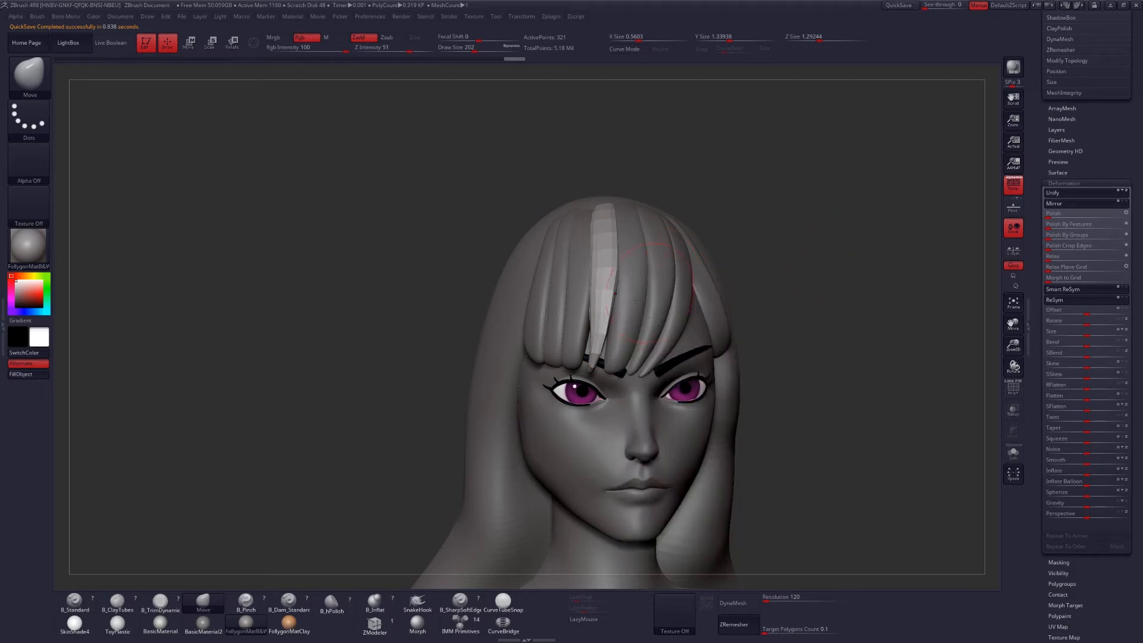
drag(607, 315, 609, 317)
mouse_move(610, 317)
right_down()
mouse_move(756, 328)
mouse_move(623, 340)
mouse_move(625, 322)
right_up()
key(ctrl+d)
key(ctrl+d)
shift+drag(608, 307, 600, 328)
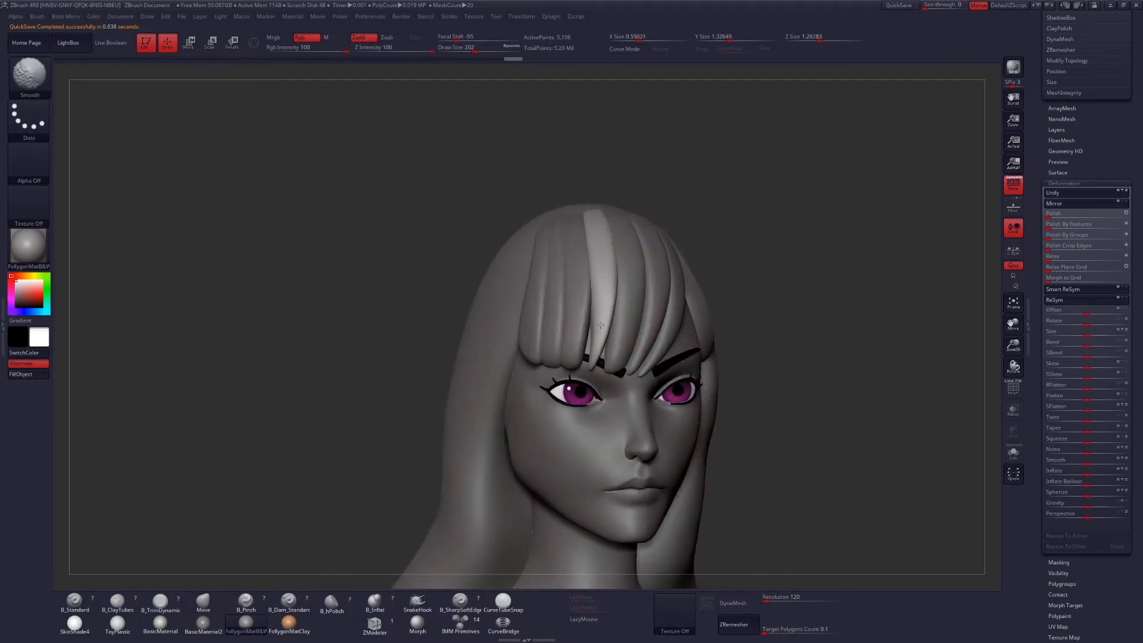
shift+drag(597, 228, 603, 283)
Adjust the pointed tip of the DVA 2_3 strand with the Move brush
mouse_move(685, 351)
right_down()
mouse_move(586, 368)
mouse_move(598, 379)
mouse_move(632, 370)
right_up()
drag(602, 355, 598, 360)
mouse_move(632, 376)
right_down()
mouse_move(596, 380)
mouse_move(601, 343)
mouse_move(596, 391)
right_up()
mouse_move(595, 391)
right_down()
mouse_move(620, 396)
mouse_move(629, 351)
right_up()
Select the neighbouring DVA 2_2 strand and smooth its lower half, isolating it to reach the concealed sides
alt+click(635, 394)
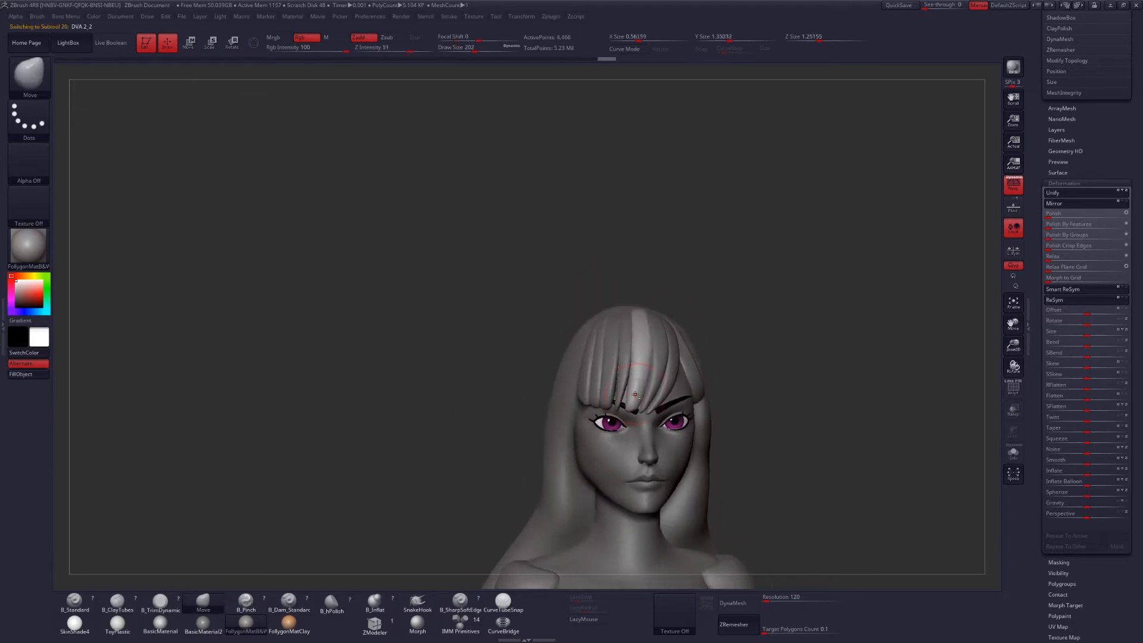
key(shift)
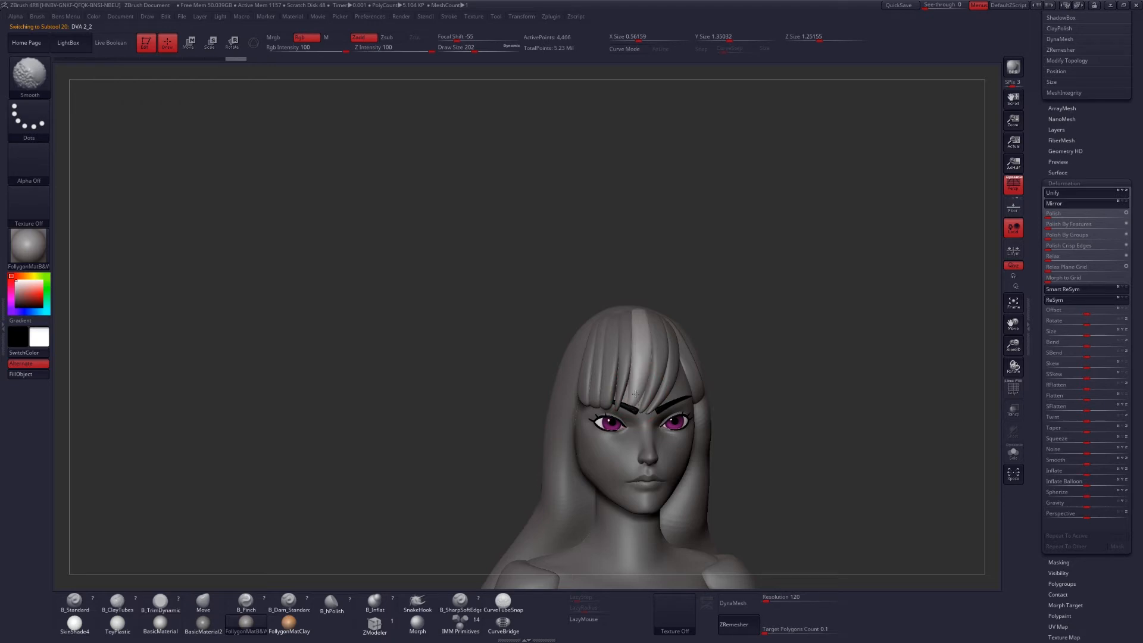
shift+drag(637, 383, 635, 391)
right_drag(635, 391, 660, 387)
key(alt+s)
shift+drag(631, 381, 644, 393)
key(shift)
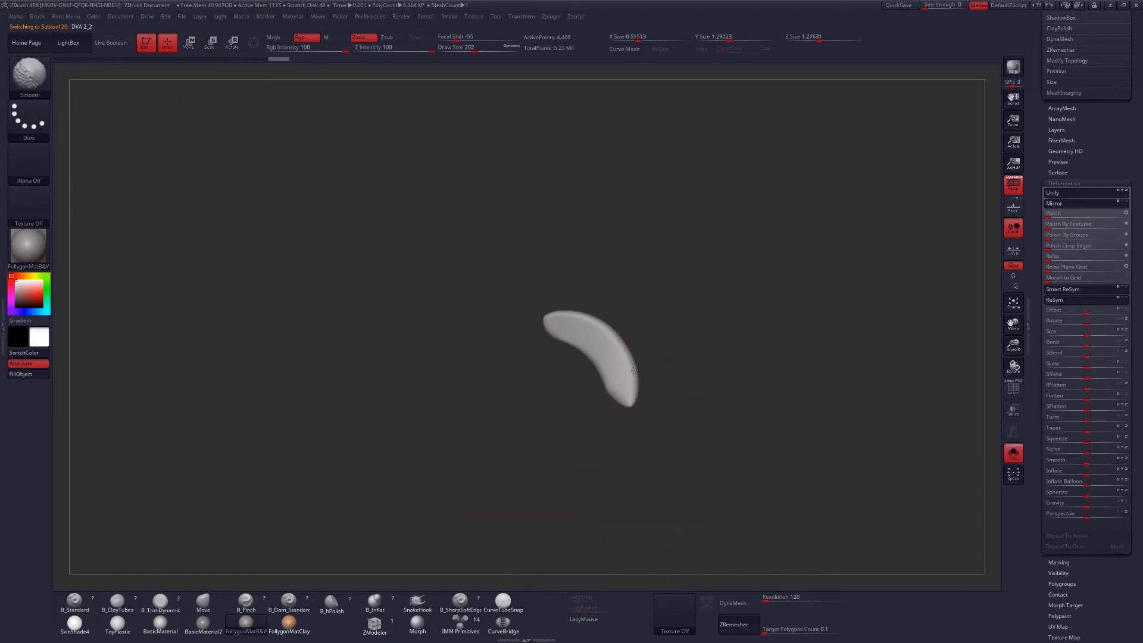
shift+drag(628, 375, 627, 378)
mouse_move(621, 370)
shift+right_down()
mouse_move(605, 375)
mouse_move(650, 394)
shift+right_up()
key(alt+s)
right_click(650, 394)
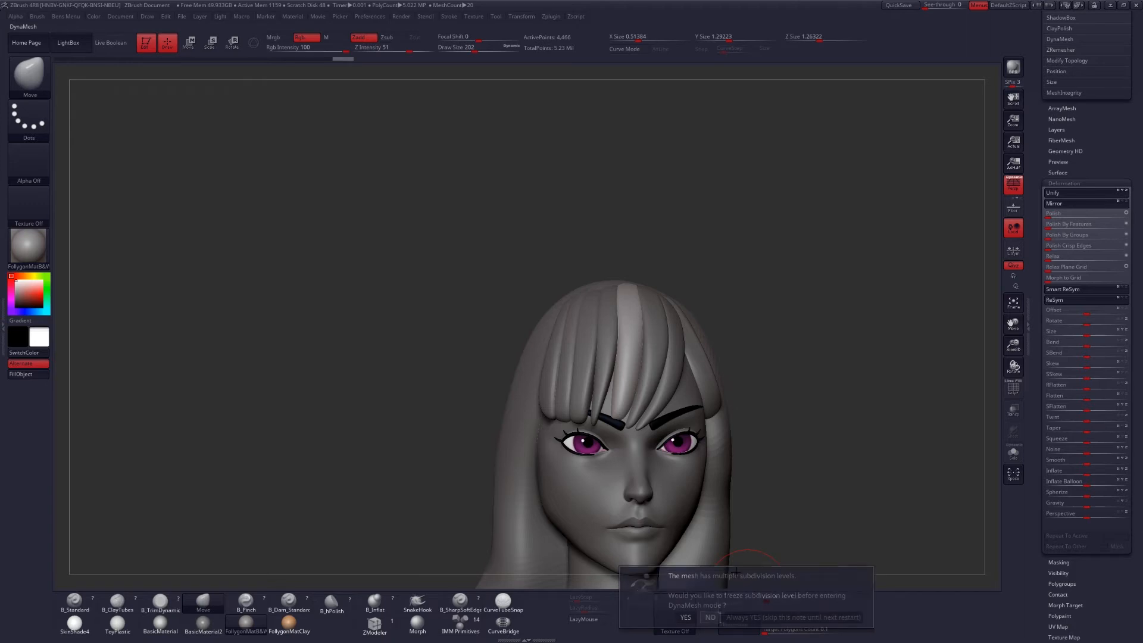
Turn on DynaMesh for the DVA 2_2 strand at resolution 120 and slice it along its edge toward a pointed tip
click(733, 603)
key(ctrl)
key(ctrl+shift)
ctrl+shift+drag(666, 287, 667, 285)
Isolate the main part of the sliced DVA 2_2 strand, delete the hidden piece and close the holes
ctrl+shift+click(638, 325)
key(q)
click(668, 329)
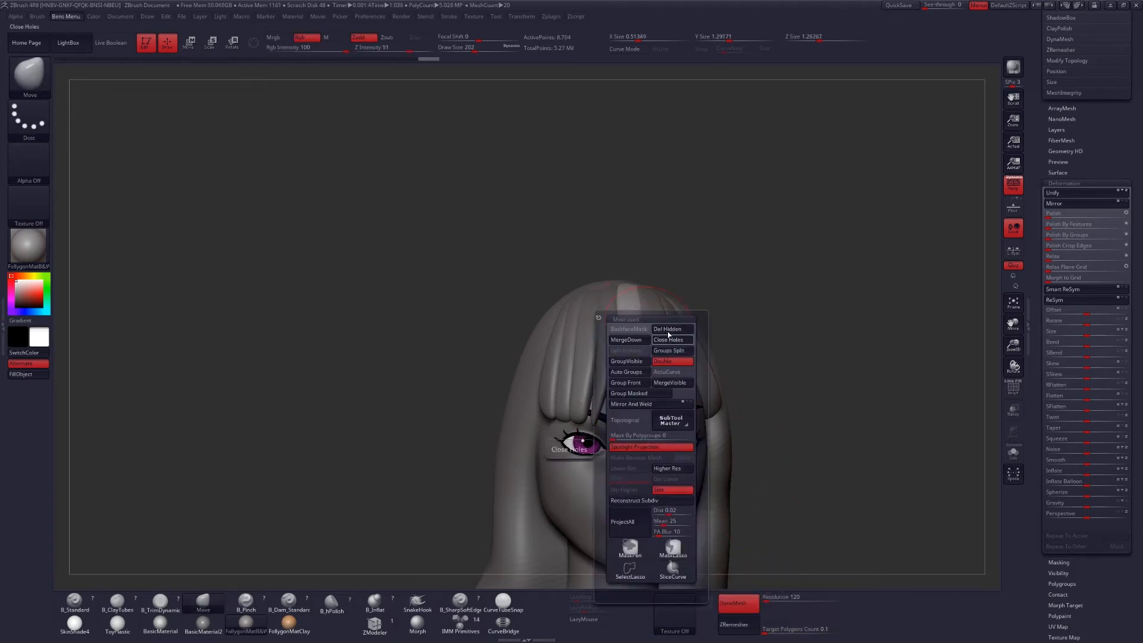
click(669, 340)
Remesh the DVA 2_2 strand with ZRemesher, subdivide it to level 3 and smooth it in isolation
click(747, 628)
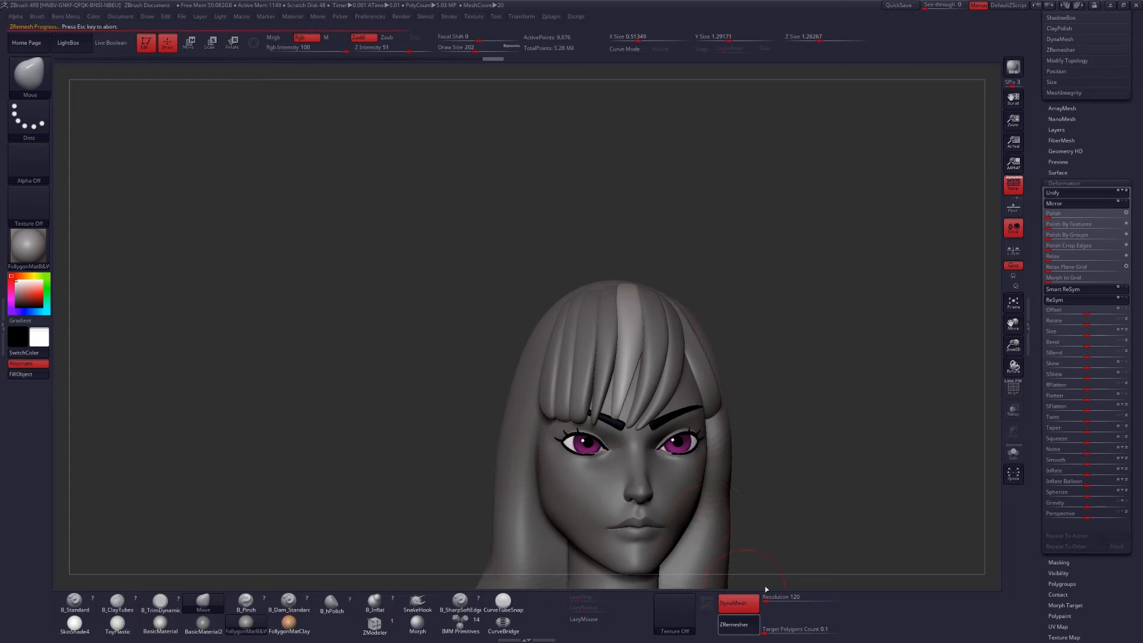
shift+drag(627, 368, 626, 380)
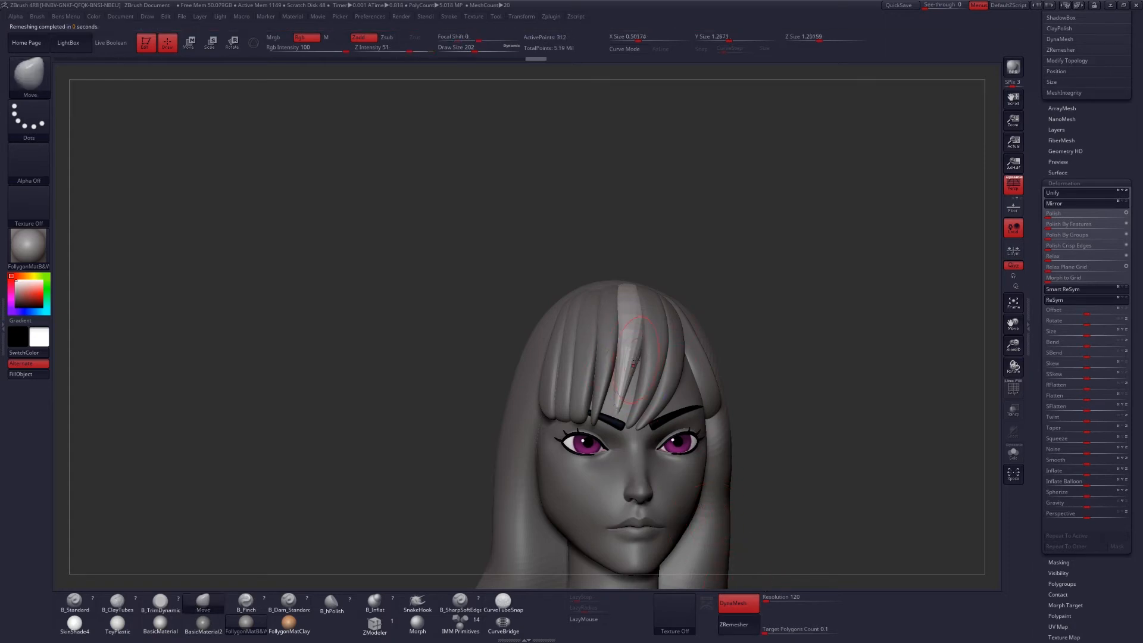
key(ctrl+d)
key(alt+s)
mouse_move(643, 351)
shift+mouse_down()
mouse_move(653, 327)
mouse_move(638, 345)
shift+mouse_up()
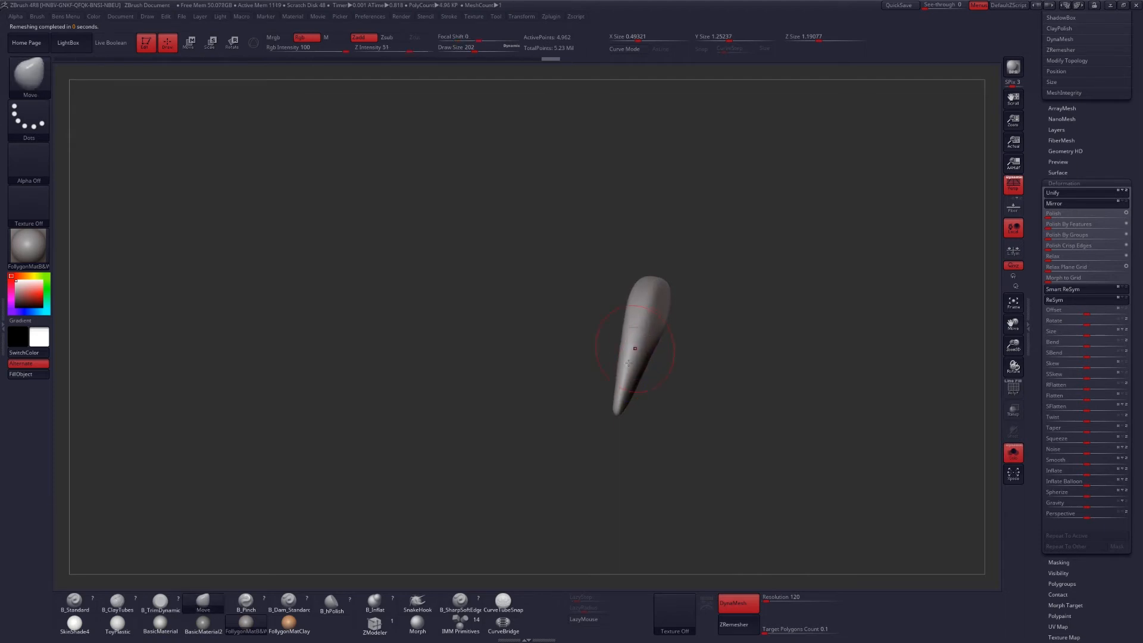
key(alt+s)
Set the Draw Size to 293 and reshape the front curve and tip of the DVA 2_2 strand with the Move brush
key(space)
key(ctrl+shift+space)
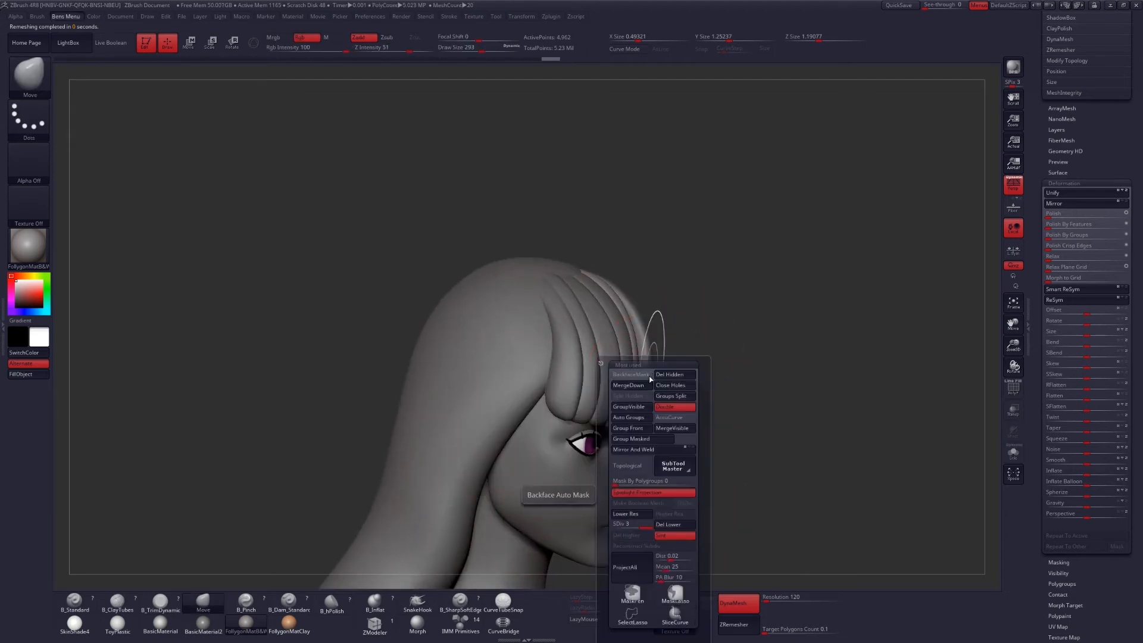
drag(659, 341, 632, 340)
right_drag(640, 344, 634, 369)
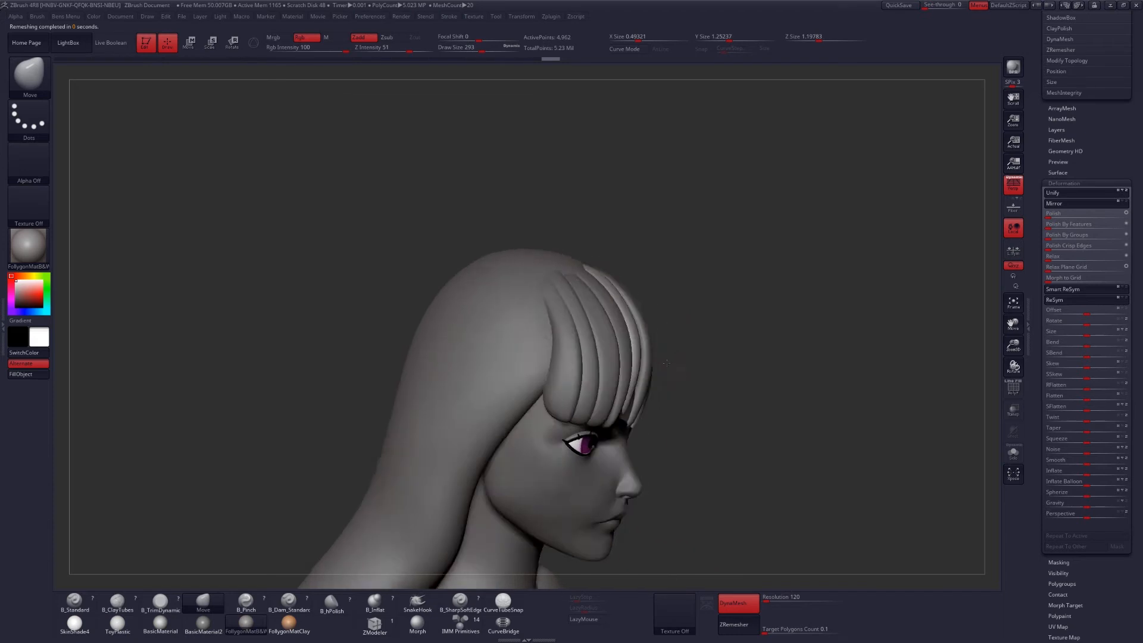
key(alt+s)
key(alt+s)
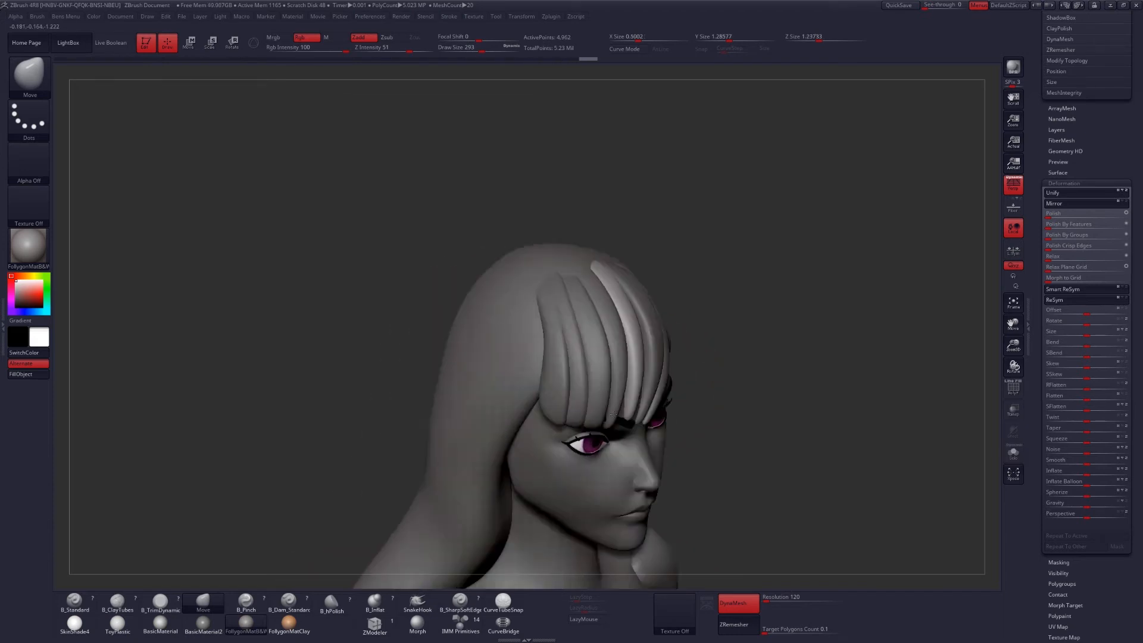
right_drag(631, 394, 614, 400)
drag(629, 408, 630, 420)
mouse_move(631, 422)
right_down()
mouse_move(642, 427)
mouse_move(648, 383)
mouse_move(628, 399)
mouse_move(632, 365)
mouse_move(670, 385)
right_up()
Select the next uncut bang strand outward from DVA 2_3 and turn on DynaMesh for it at resolution 120
alt+click(622, 386)
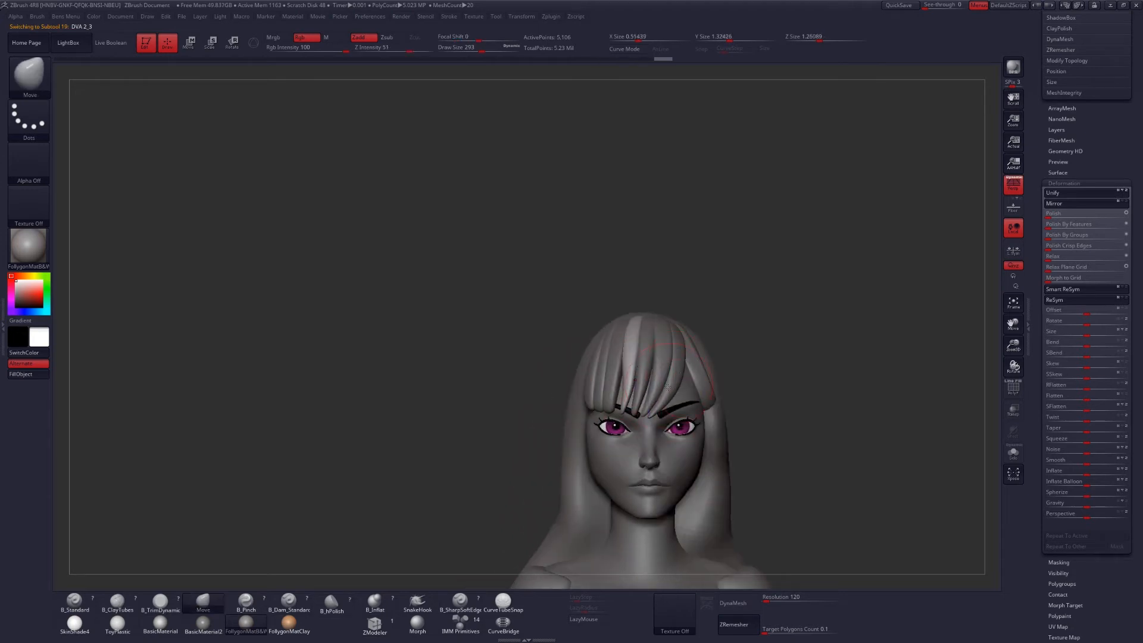
alt+click(647, 360)
right_drag(641, 366, 647, 371)
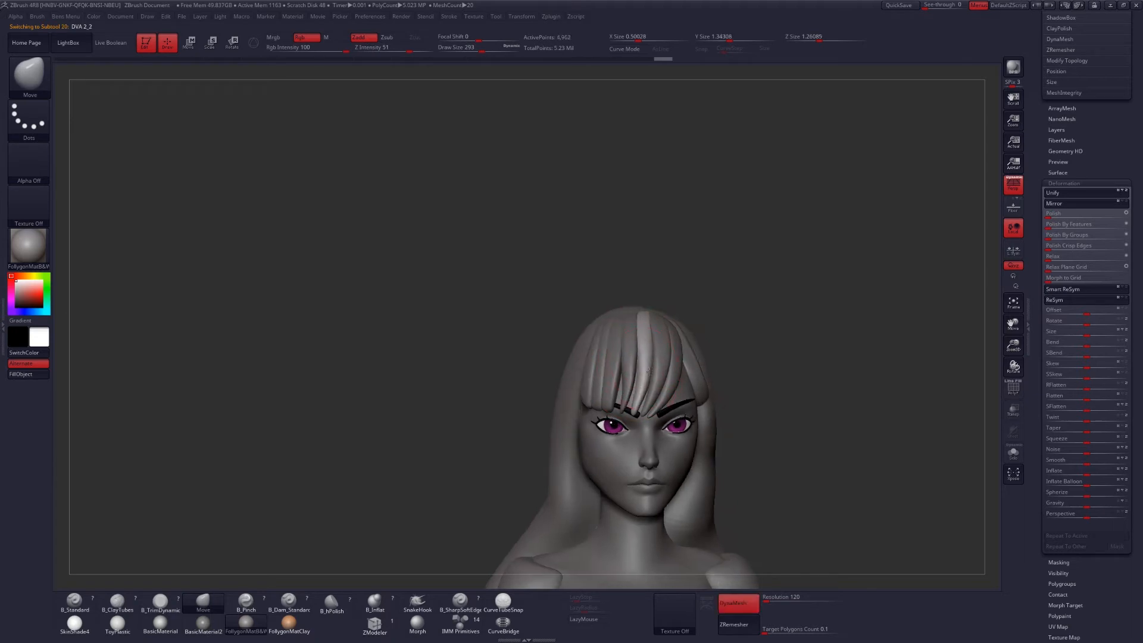
alt+click(631, 367)
mouse_move(635, 361)
right_down()
mouse_move(623, 378)
mouse_move(635, 375)
right_up()
alt+click(612, 381)
click(744, 608)
ctrl+right_click(629, 381)
right_drag(711, 324, 731, 331)
Slice this bang strand along one long edge, remove the cut-off piece and close the holes
ctrl+shift+drag(607, 428, 595, 265)
ctrl+shift+click(615, 351)
key(space)
click(669, 342)
Slice the strand's opposite edge toward a pointed tip, close the holes and remesh the strand with ZRemesher
ctrl+shift+drag(606, 430, 638, 281)
ctrl+shift+click(618, 340)
key(space)
click(666, 340)
click(747, 622)
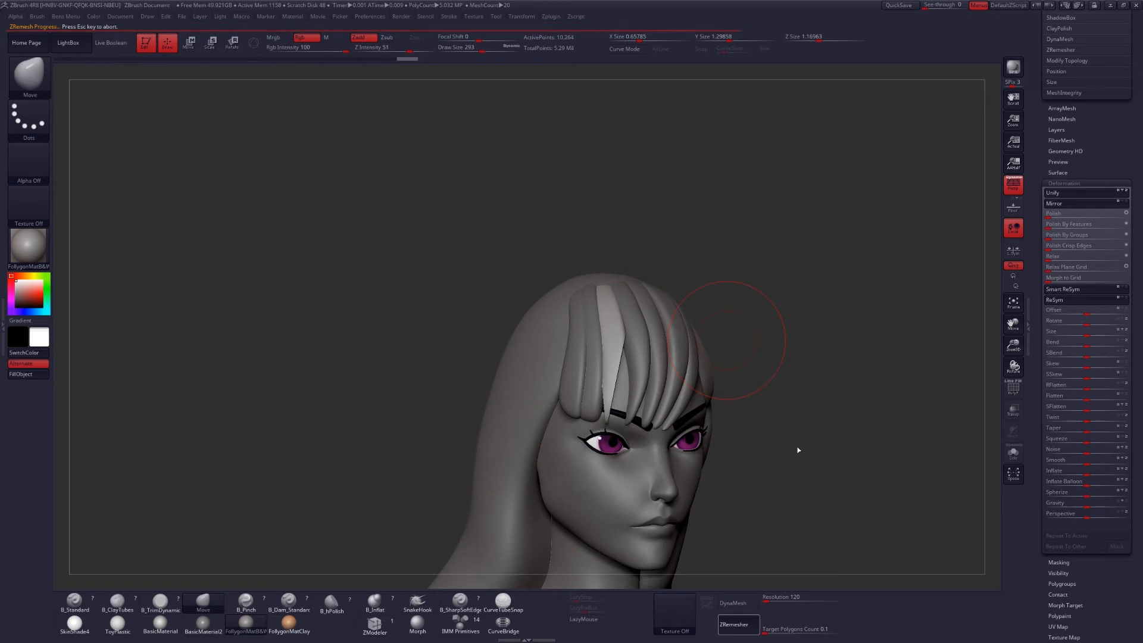
mouse_move(799, 451)
mouse_down()
mouse_move(742, 446)
mouse_move(780, 441)
mouse_up()
Switch to the next bang strand toward the temple, slice one of its edges, remove the cut-off piece and close the holes
alt+click(631, 395)
mouse_move(792, 443)
mouse_down()
mouse_move(760, 444)
mouse_move(828, 444)
mouse_move(801, 443)
mouse_up()
alt+click(612, 381)
right_drag(619, 379, 581, 379)
ctrl+right_drag(689, 369, 689, 321)
right_drag(605, 357, 639, 392)
drag(1058, 232, 1064, 329)
ctrl+shift+drag(620, 402, 609, 260)
ctrl+shift+click(616, 310)
key(space)
click(659, 324)
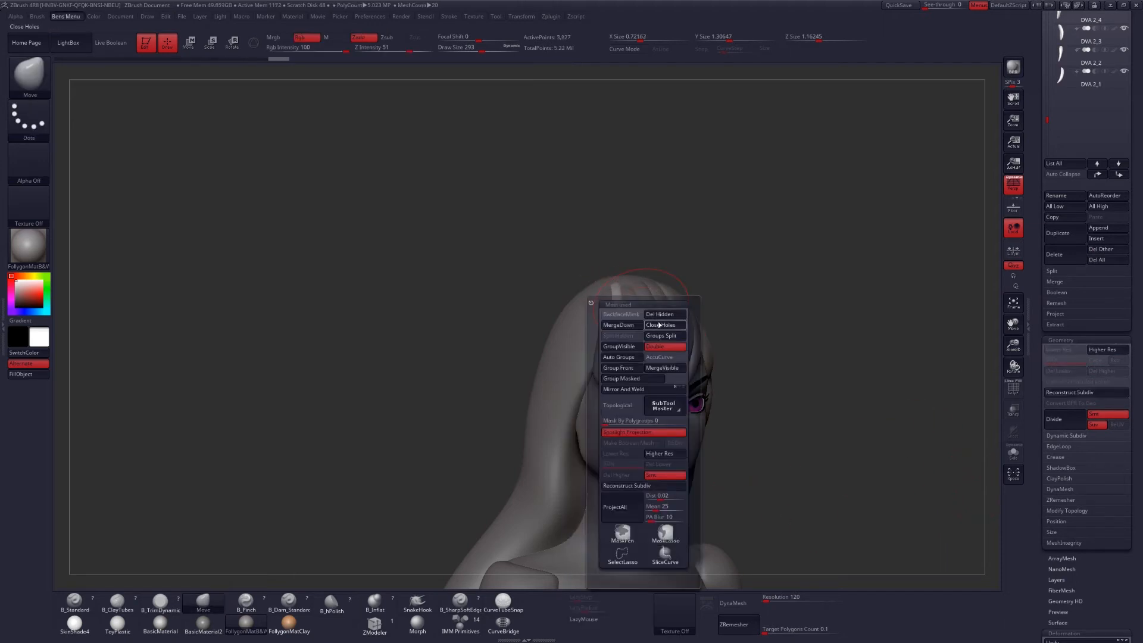
Slice the opposite edge of the strand beside the outermost one toward a pointed tip, then clean up the cut piece and holes
ctrl+right_drag(646, 357, 634, 396)
ctrl+shift+drag(622, 401, 633, 278)
key(space)
ctrl+shift+click(621, 299)
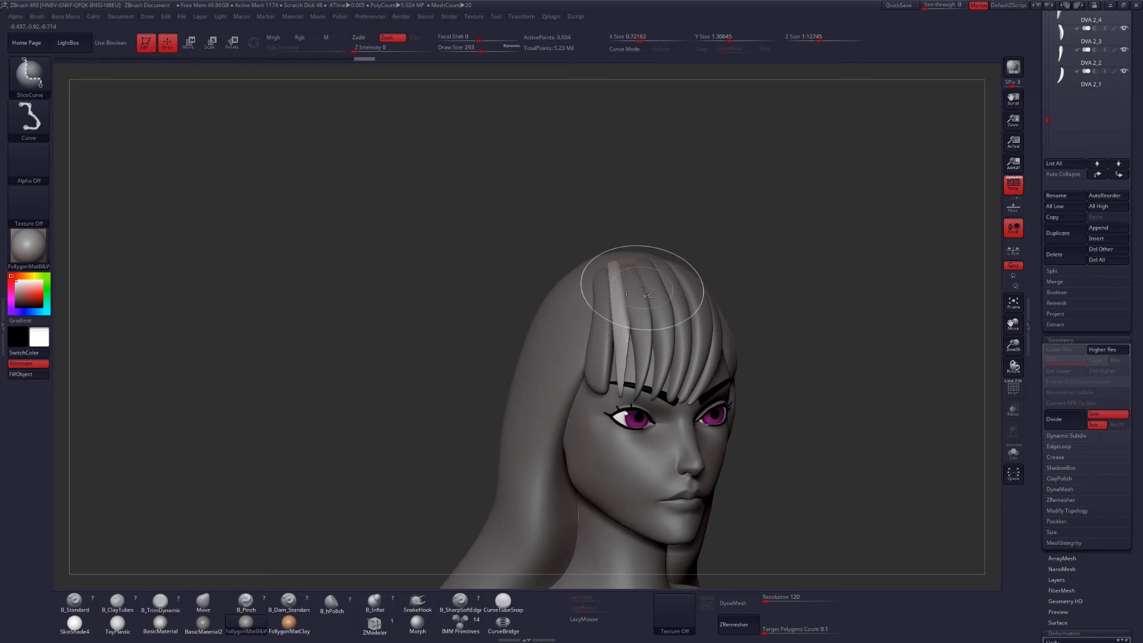
key(space)
click(660, 316)
Remesh the sliced strand with ZRemesher, subdivide it twice and adjust its lower end with the Move brush
drag(733, 225, 798, 229)
right_drag(649, 350, 572, 351)
click(738, 624)
mouse_move(703, 357)
right_down()
mouse_move(637, 351)
mouse_move(694, 328)
right_up()
key(ctrl+d)
key(ctrl+d)
drag(620, 371, 629, 373)
Delete the lower subdivision levels of the outermost DVA 2_7 strand and slice its edges into a narrower, pointed shape
mouse_move(685, 371)
right_down()
mouse_move(655, 375)
mouse_move(711, 372)
right_up()
alt+click(598, 345)
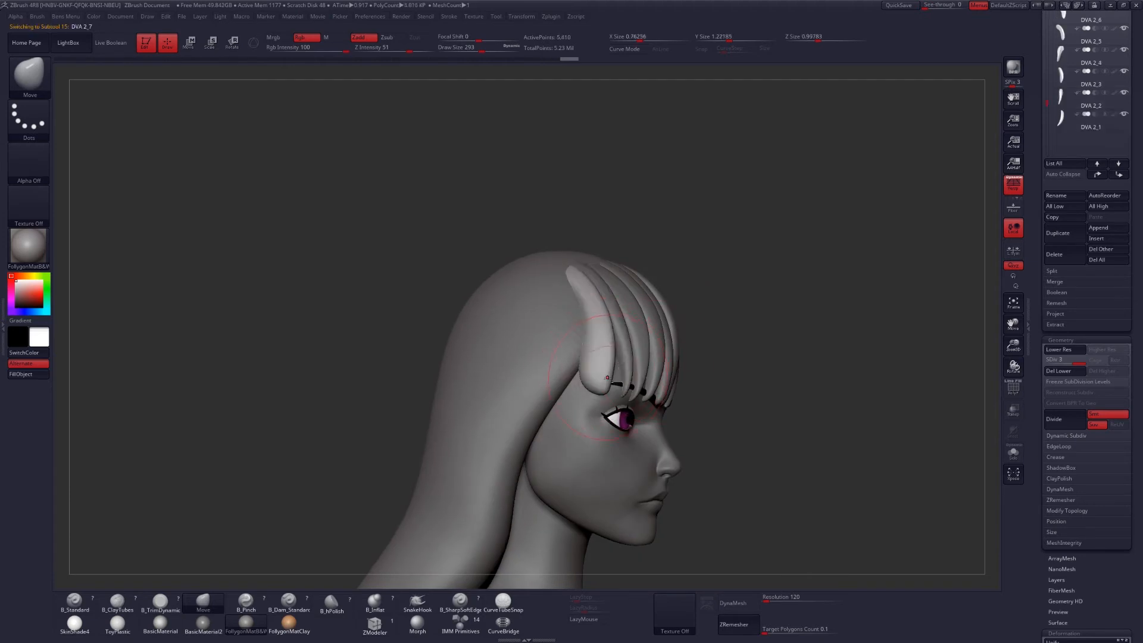
right_drag(620, 355, 581, 357)
click(1062, 371)
mouse_move(597, 287)
ctrl+shift+mouse_down()
mouse_move(607, 398)
mouse_move(583, 301)
ctrl+shift+mouse_up()
right_click(631, 305)
click(640, 311)
ctrl+drag(649, 238, 660, 247)
right_drag(587, 281, 582, 284)
ctrl+shift+drag(589, 256, 598, 405)
Remesh the DVA 2_7 strand with ZRemesher, smooth it and subdivide it twice
click(738, 624)
shift+drag(601, 325, 608, 358)
key(ctrl+d)
key(ctrl+d)
Reshape and smooth the lower part of the DVA 2_7 strand with the Move brush, and set the Draw Size to 217
right_drag(610, 352, 587, 350)
drag(618, 340, 610, 382)
mouse_move(655, 411)
ctrl+right_down()
mouse_move(688, 378)
mouse_move(670, 378)
mouse_move(708, 382)
ctrl+right_up()
ctrl+right_drag(709, 381, 685, 411)
shift+drag(624, 363, 624, 347)
mouse_move(611, 273)
right_down()
mouse_move(622, 321)
mouse_move(664, 360)
right_up()
drag(627, 372, 624, 375)
mouse_move(663, 375)
right_down()
mouse_move(625, 368)
mouse_move(673, 366)
mouse_move(631, 399)
right_up()
key(space)
drag(631, 343, 622, 343)
Select the DVA 2_1 strand at subdivision level 1, set the Draw Size to 453 and reshape it with the Move brush
ctrl+right_drag(631, 357, 661, 333)
mouse_move(887, 331)
right_down()
mouse_move(845, 324)
mouse_move(831, 357)
right_up()
alt+right_drag(831, 357, 782, 343)
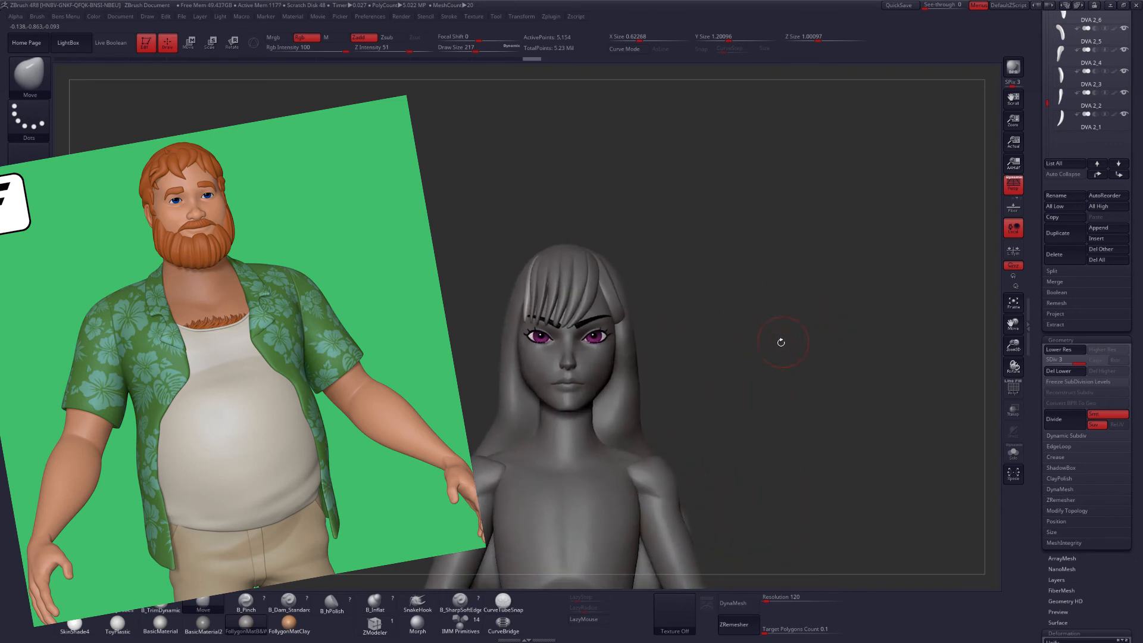
mouse_move(660, 374)
alt+right_down()
mouse_move(705, 387)
mouse_move(697, 406)
alt+right_up()
alt+click(675, 353)
key(space)
mouse_move(682, 357)
right_down()
mouse_move(631, 357)
mouse_move(646, 381)
right_up()
key(space)
drag(649, 334, 665, 334)
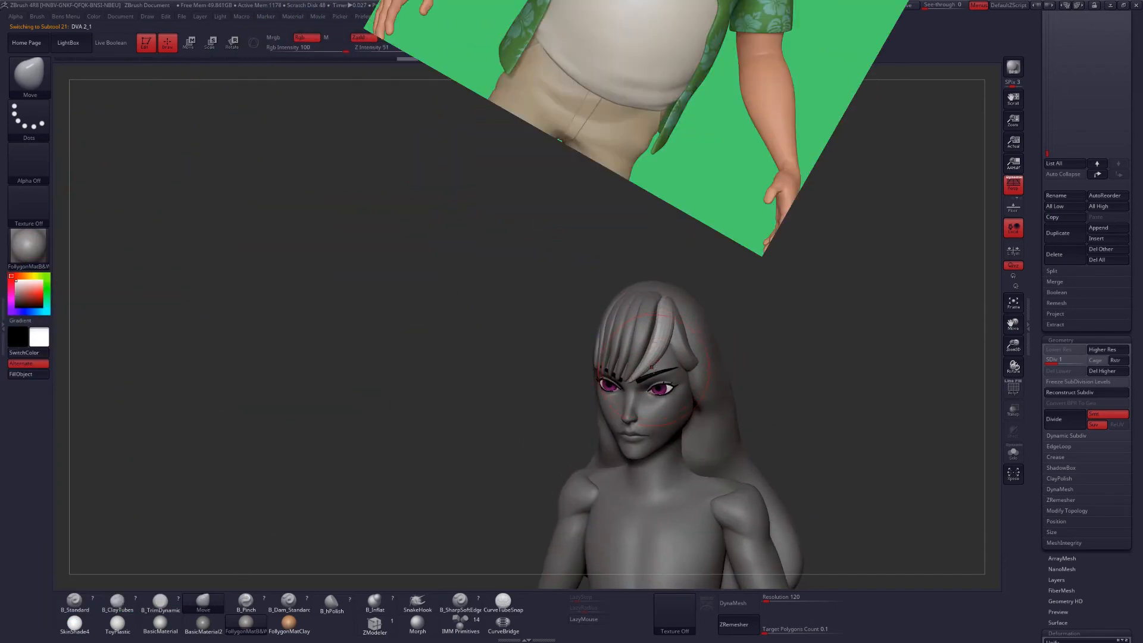
right_drag(658, 346, 639, 350)
drag(655, 348, 660, 353)
right_drag(658, 351, 703, 351)
drag(670, 351, 676, 352)
Switch to the adjacent front bang strand and bring it back up to a higher subdivision level
alt+click(649, 337)
right_drag(667, 337, 640, 333)
key(d)
key(shift+d)
right_drag(667, 354, 619, 330)
key(d)
right_drag(768, 322, 661, 303)
key(d)
Select the DVA 2_2 strand, lower it two subdivision levels and reshape its lower portion with a resized Move brush
alt+click(632, 364)
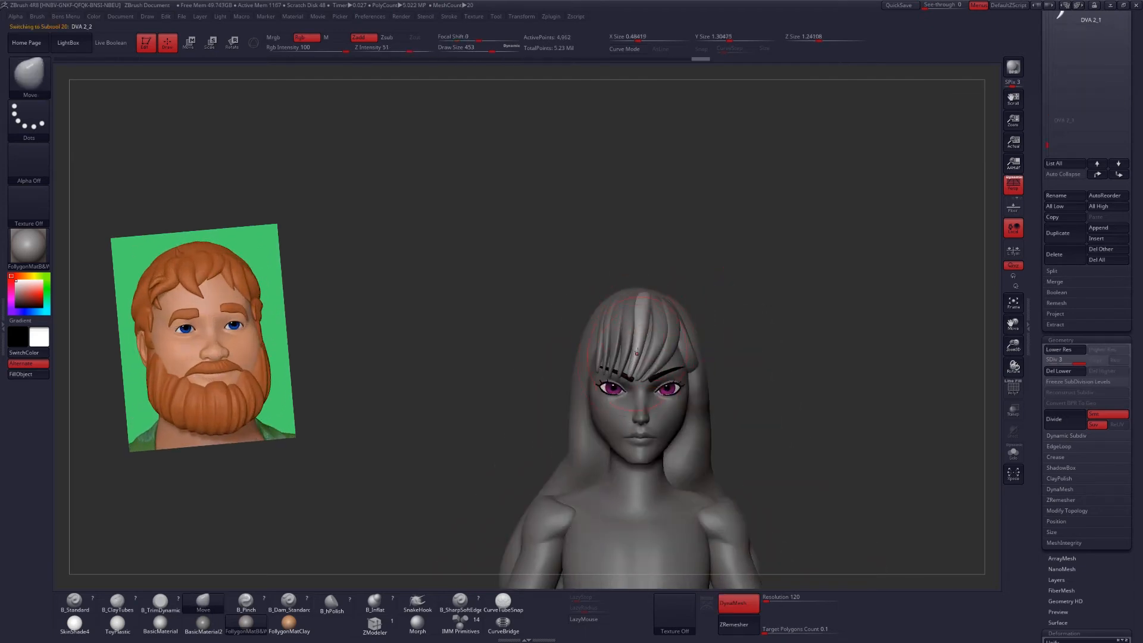
key(shift+d)
key(shift+d)
mouse_move(637, 361)
right_down()
mouse_move(670, 351)
mouse_move(577, 360)
right_up()
key(space)
click(651, 301)
drag(643, 342, 637, 353)
Raise the DVA 2_2 strand to subdivision level 2, refine its lower and upper parts, and set the Draw Size to 324
key(d)
mouse_move(625, 357)
right_down()
mouse_move(674, 356)
mouse_move(636, 352)
right_up()
drag(638, 352, 632, 358)
right_drag(625, 359, 644, 311)
drag(657, 304, 654, 311)
mouse_move(654, 310)
right_down()
mouse_move(625, 315)
mouse_move(632, 357)
right_up()
key(space)
click(654, 320)
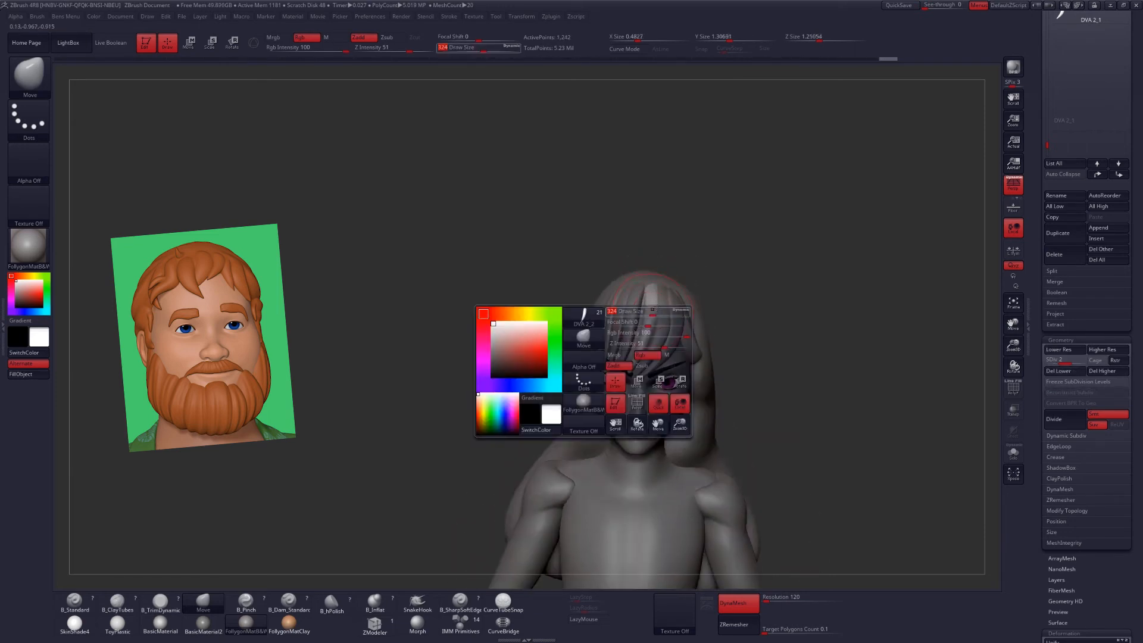
Raise the DVA 2_2 strand to subdivision level 3, smooth its middle and refine its shape with the Move brush
key(d)
shift+drag(654, 310, 659, 334)
right_drag(673, 331, 660, 330)
drag(661, 329, 655, 334)
right_drag(656, 335, 670, 333)
drag(647, 321, 642, 334)
right_drag(649, 334, 629, 365)
Select the neighbouring front bang strand and step it through its lower subdivision levels to check its shape
alt+click(623, 331)
key(shift+d)
key(shift+d)
key(d)
right_drag(631, 304, 624, 361)
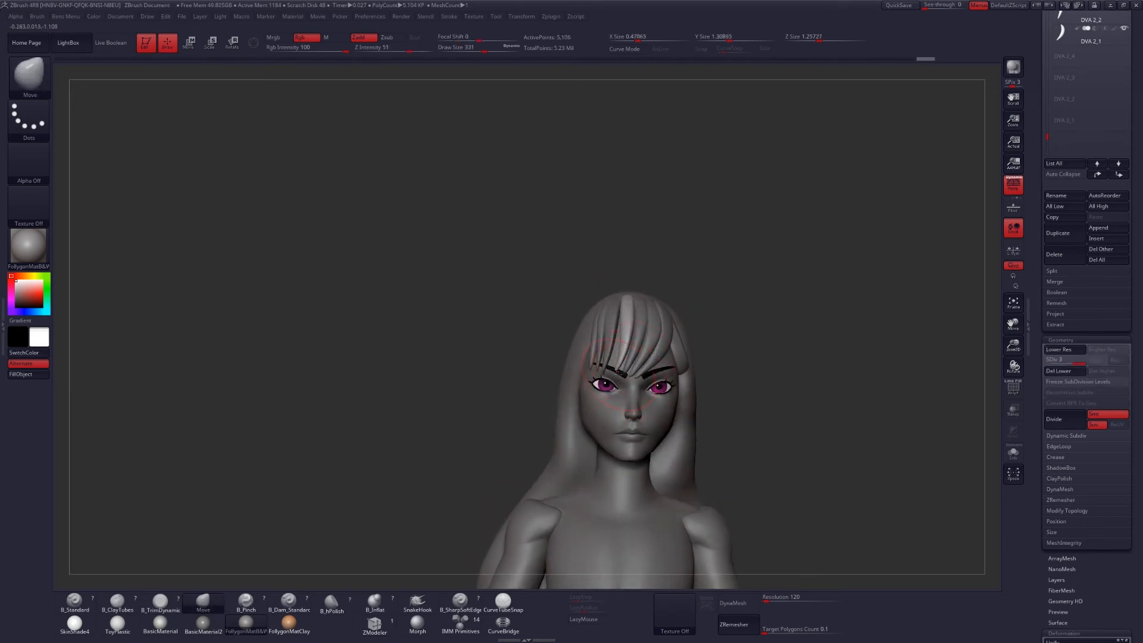
Select the bang strand nearer the side and alternate between its low and high subdivision levels while refining its form
alt+click(607, 343)
mouse_move(608, 341)
right_down()
mouse_move(654, 295)
mouse_move(604, 339)
mouse_move(615, 322)
mouse_move(617, 367)
mouse_move(597, 369)
mouse_move(603, 341)
mouse_move(613, 346)
mouse_move(604, 325)
mouse_move(645, 330)
right_up()
key(shift+d)
key(shift+d)
key(d)
key(d)
key(shift+d)
key(shift+d)
key(d)
key(d)
Select the outermost strand, DVA 2_7, and raise it two subdivision levels
alt+click(602, 355)
right_drag(641, 380, 645, 394)
key(d)
key(d)
Display the polyframe and merge DVA 2_7 down with the other bang strands into one subtool
drag(1049, 146, 1049, 344)
drag(1050, 300, 1051, 276)
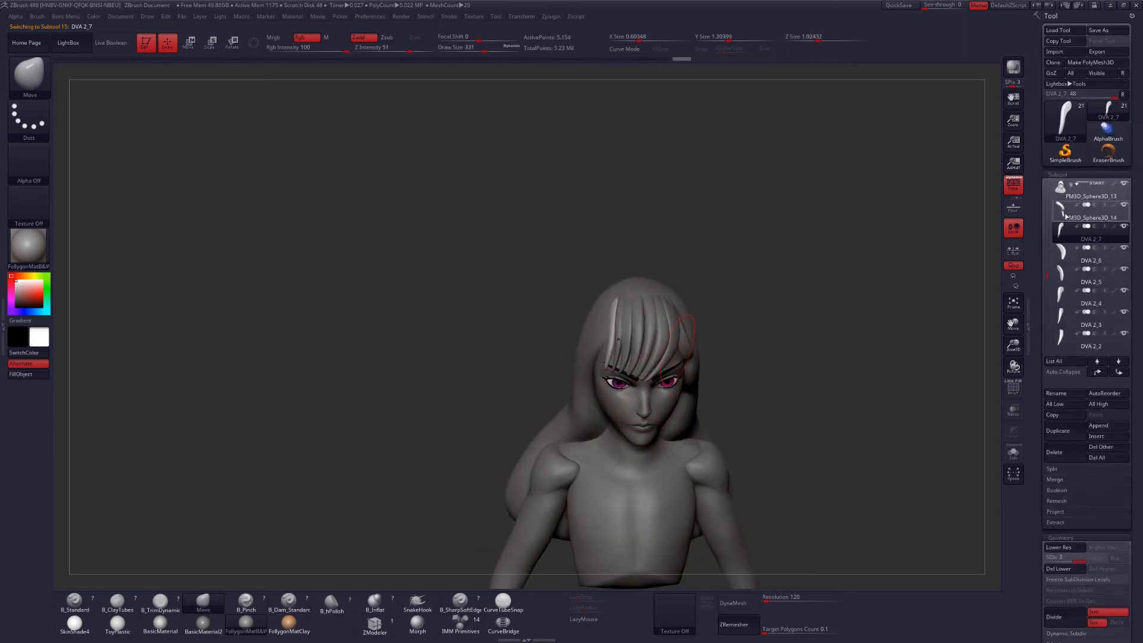
key(shift+f)
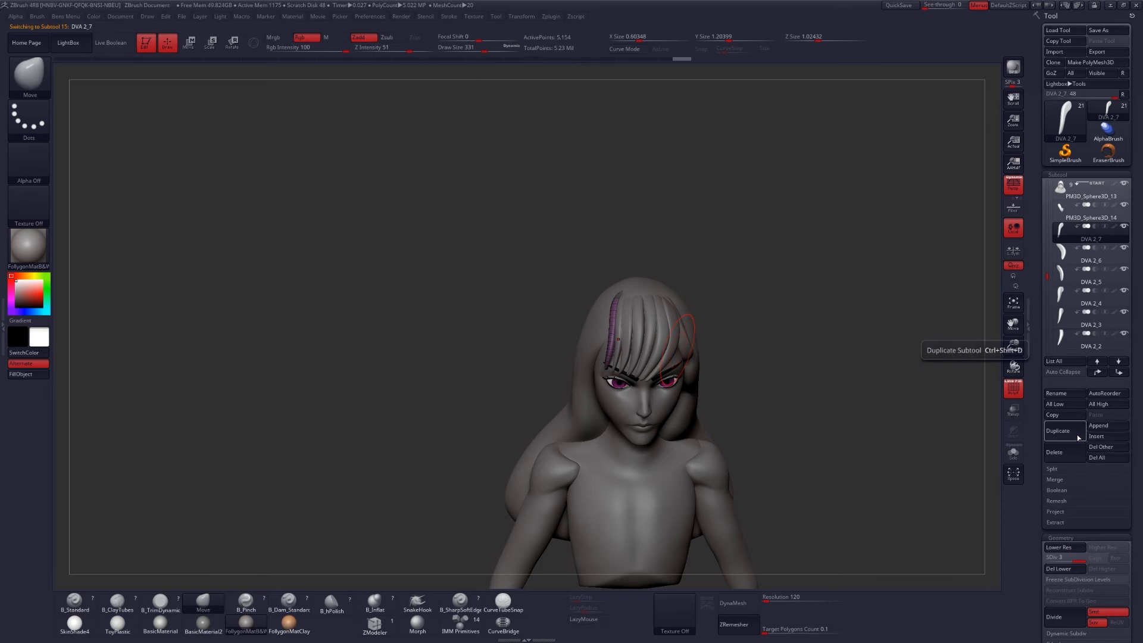
click(1055, 479)
click(1062, 500)
click(1002, 505)
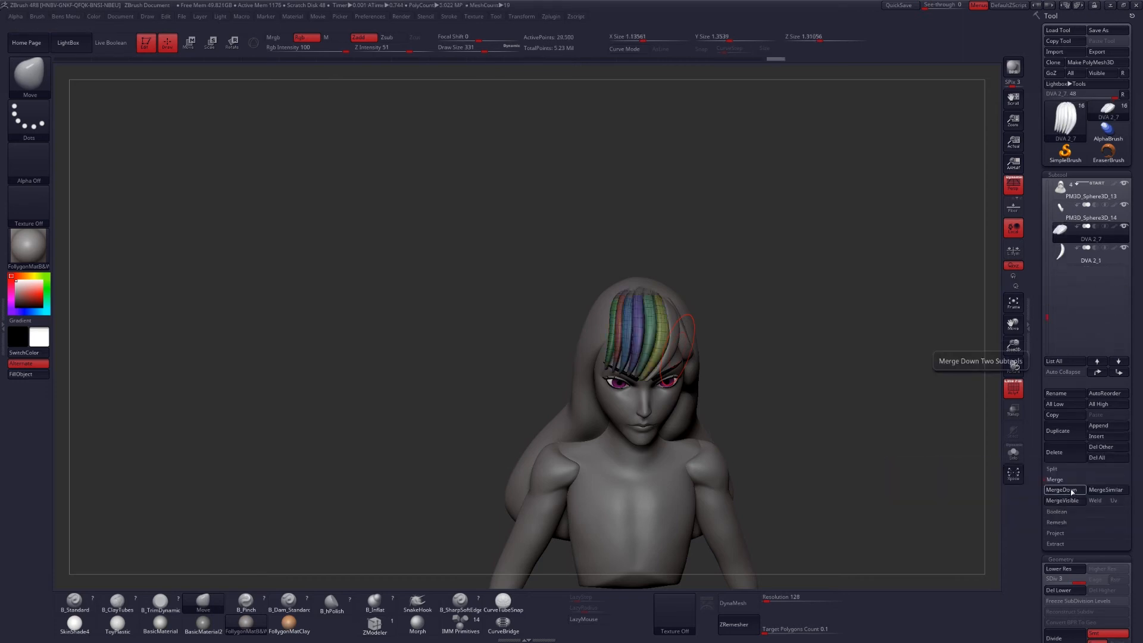
Lower the merged bangs to subdivision level 1 and turn off the polyframe display
key(shift+d)
key(shift+d)
key(shift+f)
right_drag(685, 327, 659, 378)
right_drag(612, 333, 598, 358)
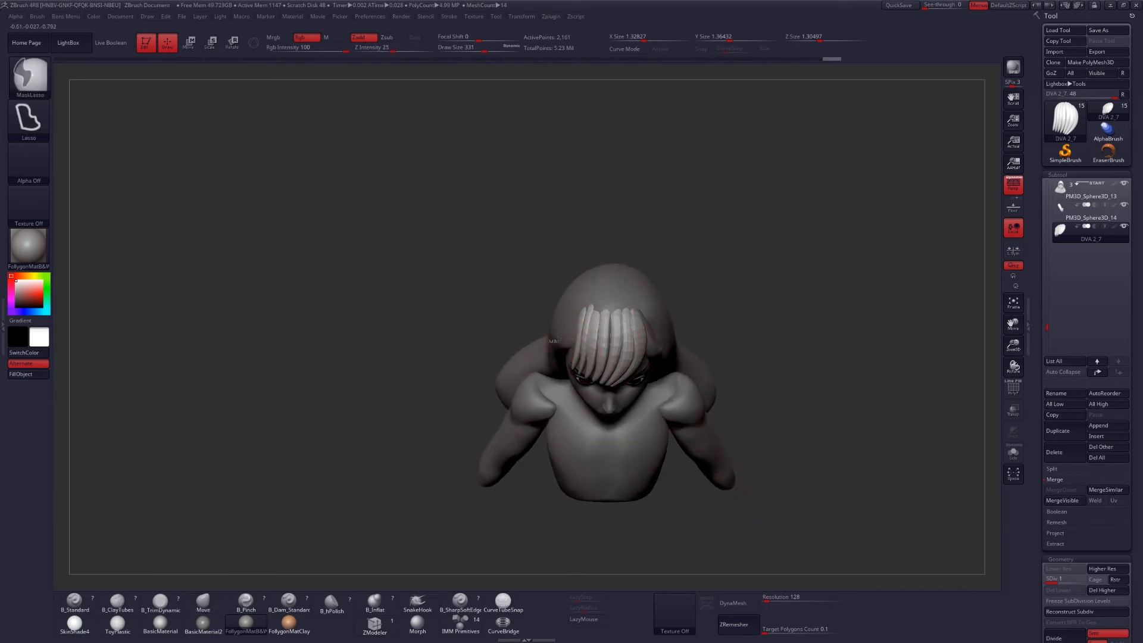
Reshape the upper ends of the merged bangs from above with the Move brush, reducing the Draw Size from 460 to 402
key(ctrl+shift+s)
key(ctrl+shift+s)
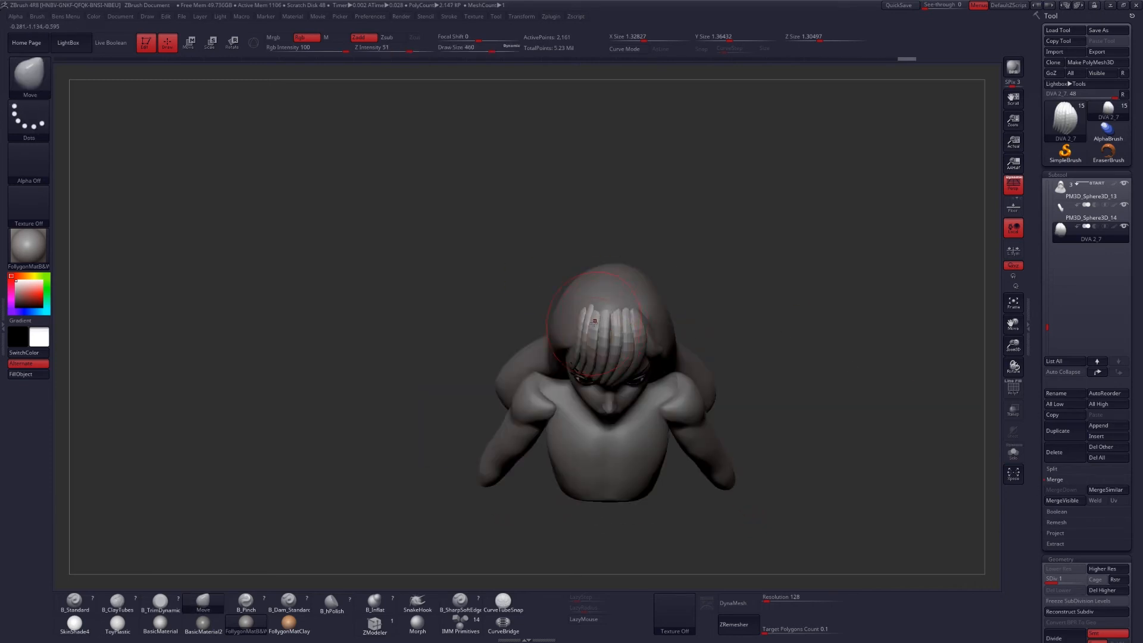
mouse_move(633, 333)
right_down()
mouse_move(685, 340)
mouse_move(631, 321)
mouse_move(636, 306)
right_up()
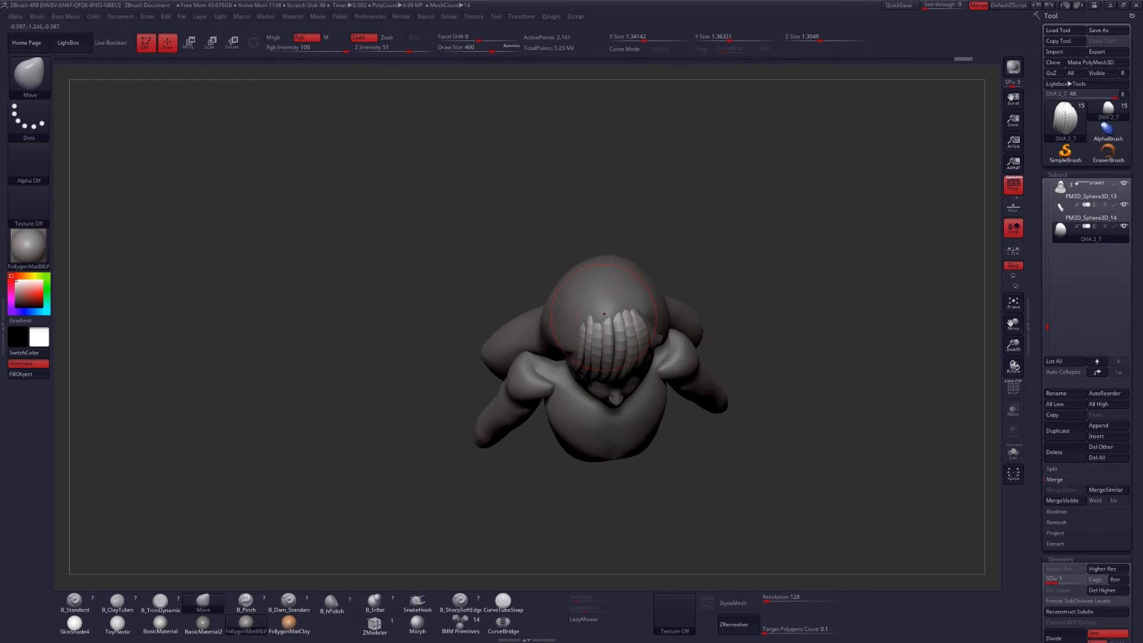
key(r)
key(ctrl+shift+s)
drag(610, 280, 600, 201)
key(ctrl+shift+s)
key(q)
right_drag(661, 399, 669, 329)
right_drag(614, 360, 579, 314)
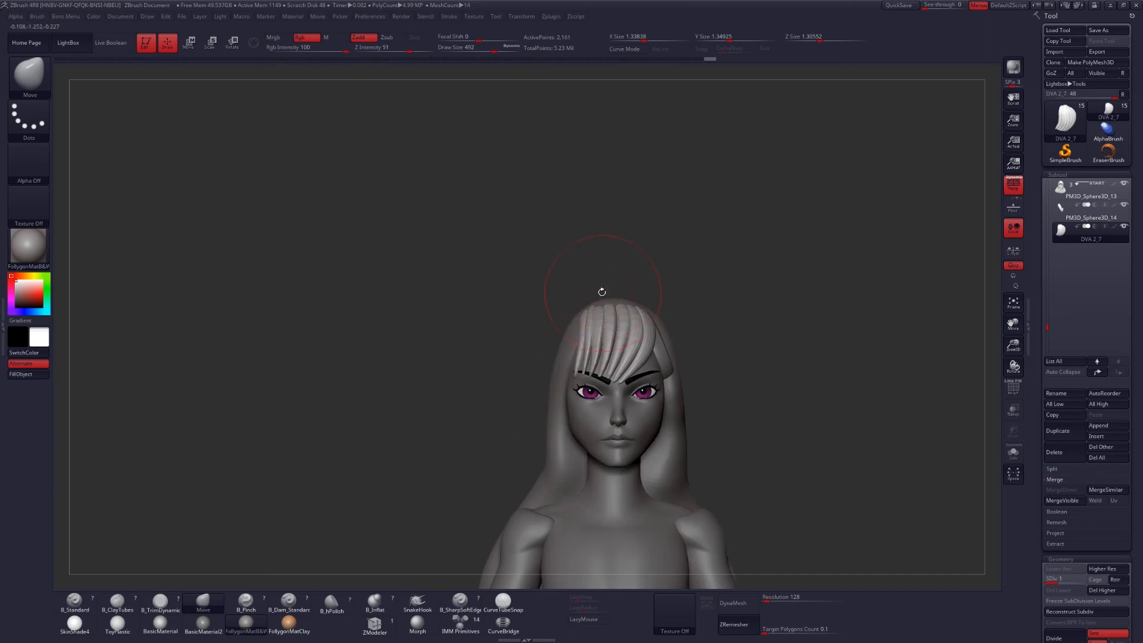
Mask the outermost strand of the bangs with Transpose and isolate the remaining strands
key(shift+f)
key(w)
ctrl+drag(589, 309, 561, 253)
key(ctrl+w)
key(q)
ctrl+shift+click(591, 318)
key(1)
click(602, 567)
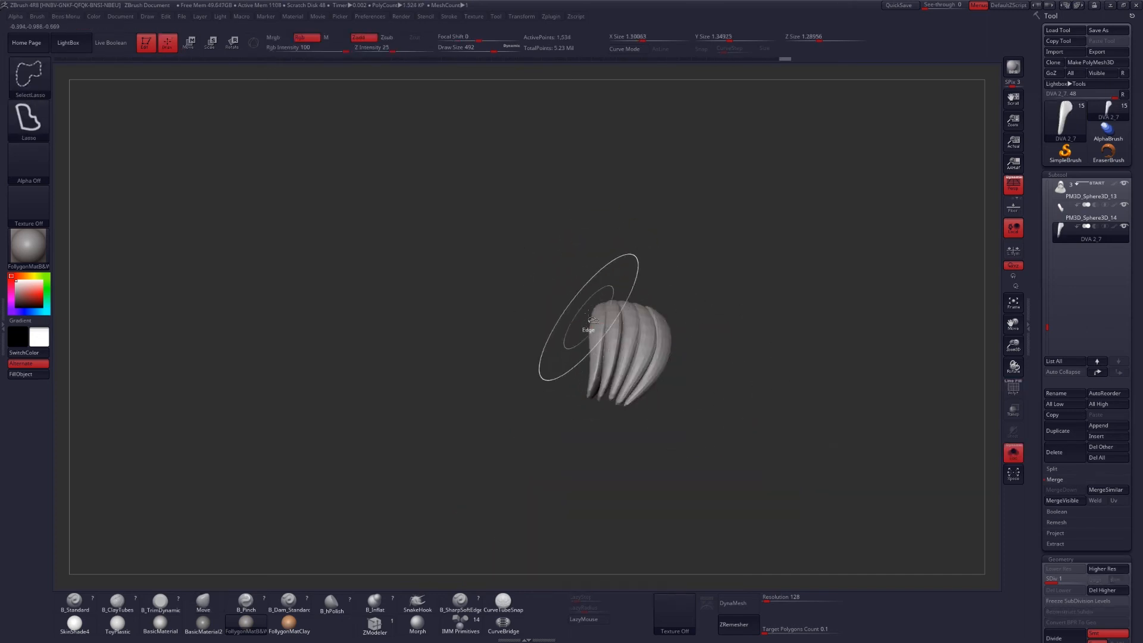
Show the whole bust and all bang strands again, and clear the mask
ctrl+shift+click(651, 269)
key(shift+f)
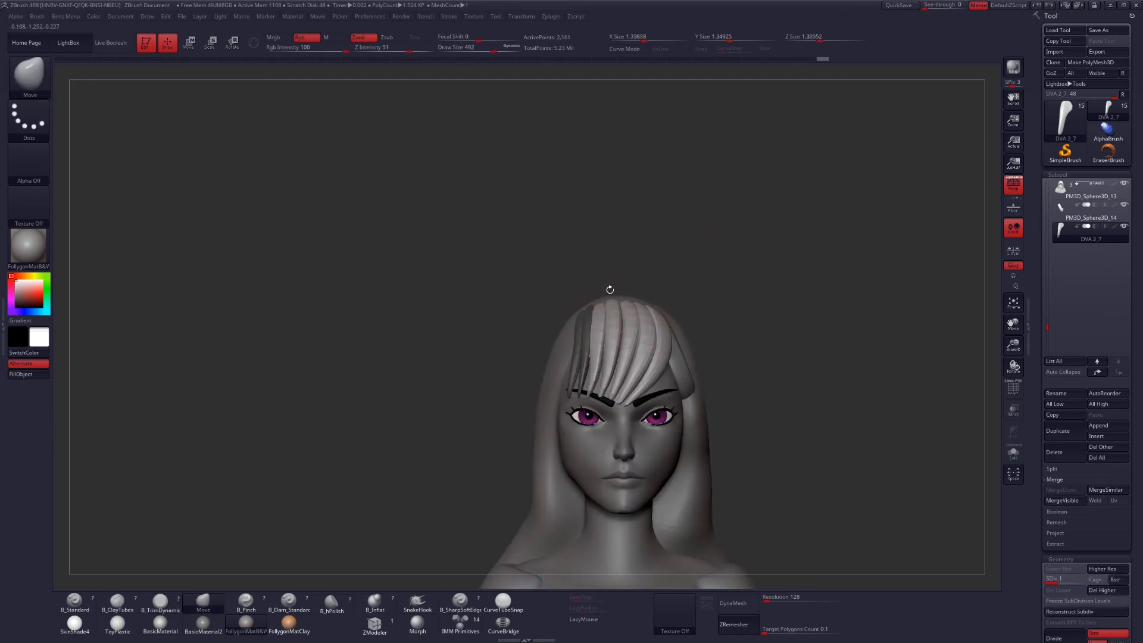
right_drag(610, 290, 631, 310)
ctrl+drag(551, 289, 442, 420)
right_drag(696, 375, 674, 289)
Raise the merged bangs back up two subdivision levels and bring up the deformation options
key(d)
key(d)
key(shift+d)
key(shift+d)
key(d)
key(d)
drag(1049, 352, 1052, 203)
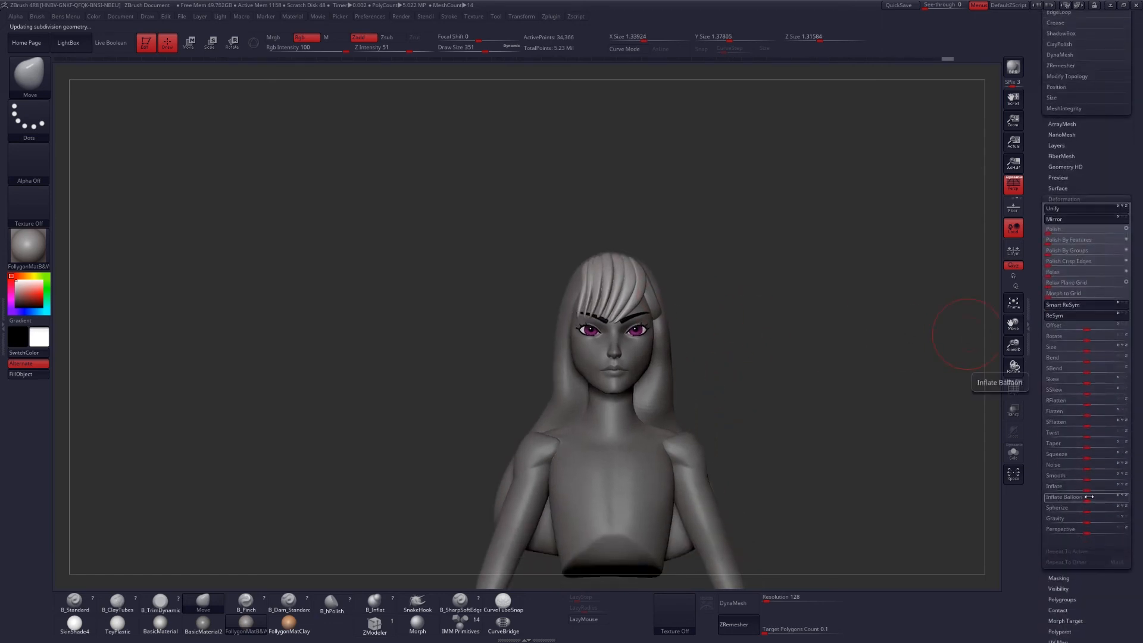
Set the Draw Size to 262 and smooth the bangs at their lowest subdivision level
ctrl+right_drag(744, 357, 761, 428)
key(ctrl)
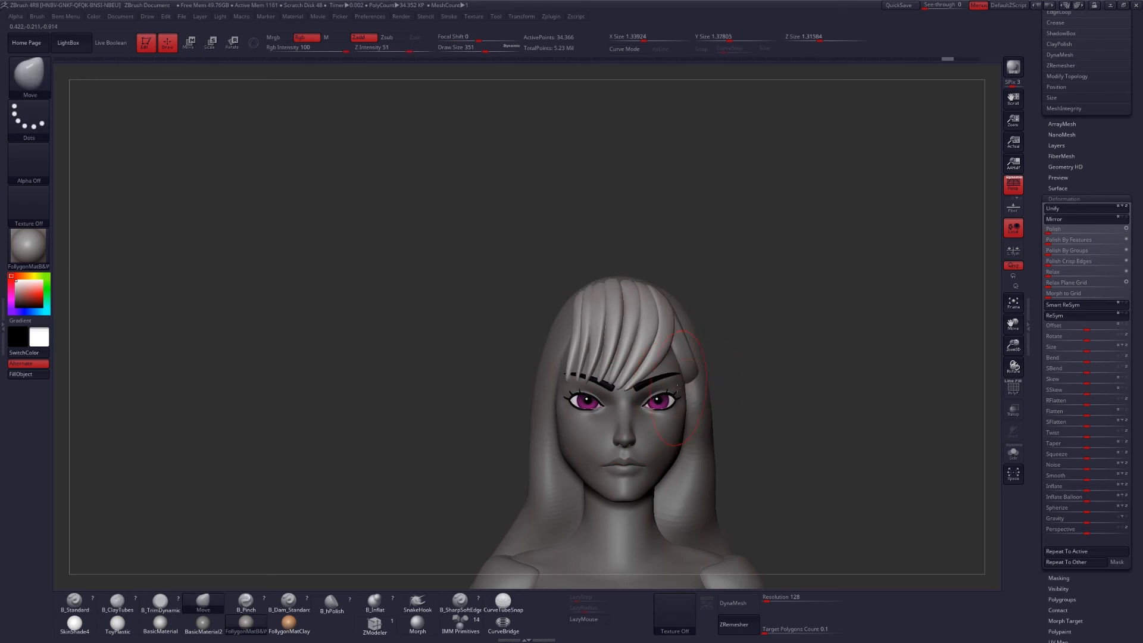
right_drag(774, 369, 804, 372)
key(space)
drag(587, 352, 576, 353)
mouse_move(476, 357)
right_down()
mouse_move(536, 373)
mouse_move(453, 351)
right_up()
alt+click(639, 337)
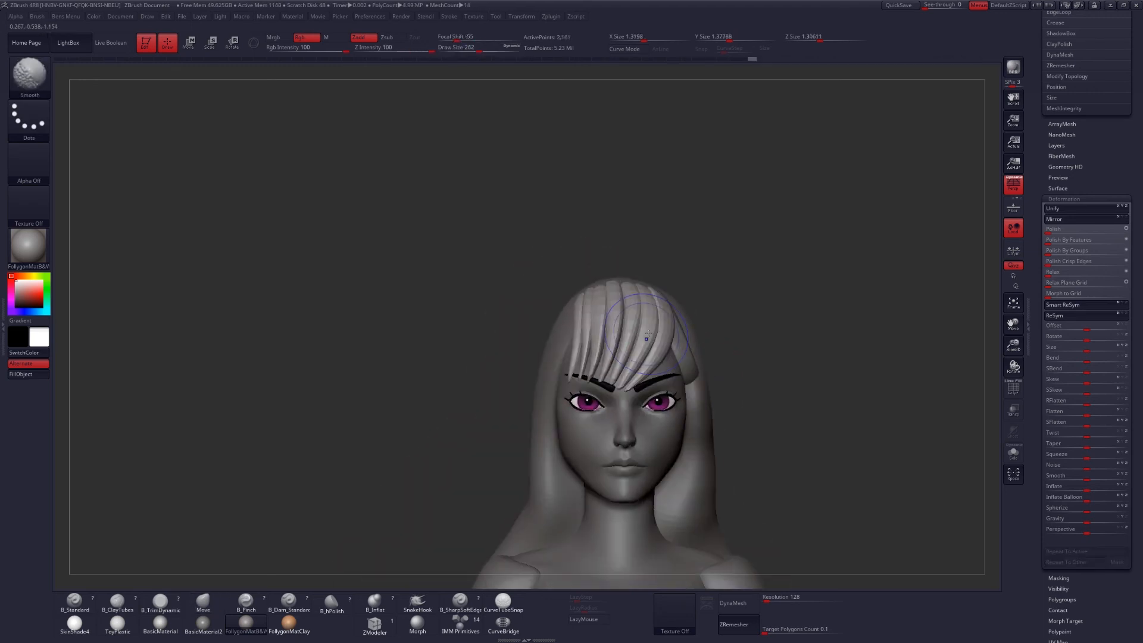
scroll(1081, 419, up, 10)
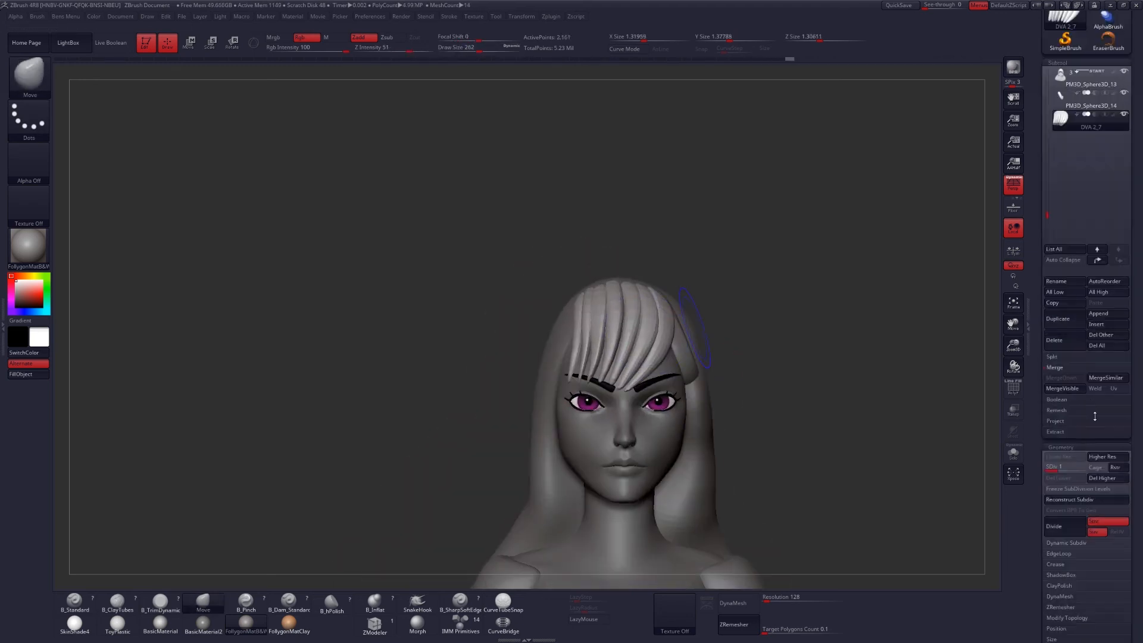
Try duplicating the bang strands sideways over the forehead with Transpose and clear the mask
key(w)
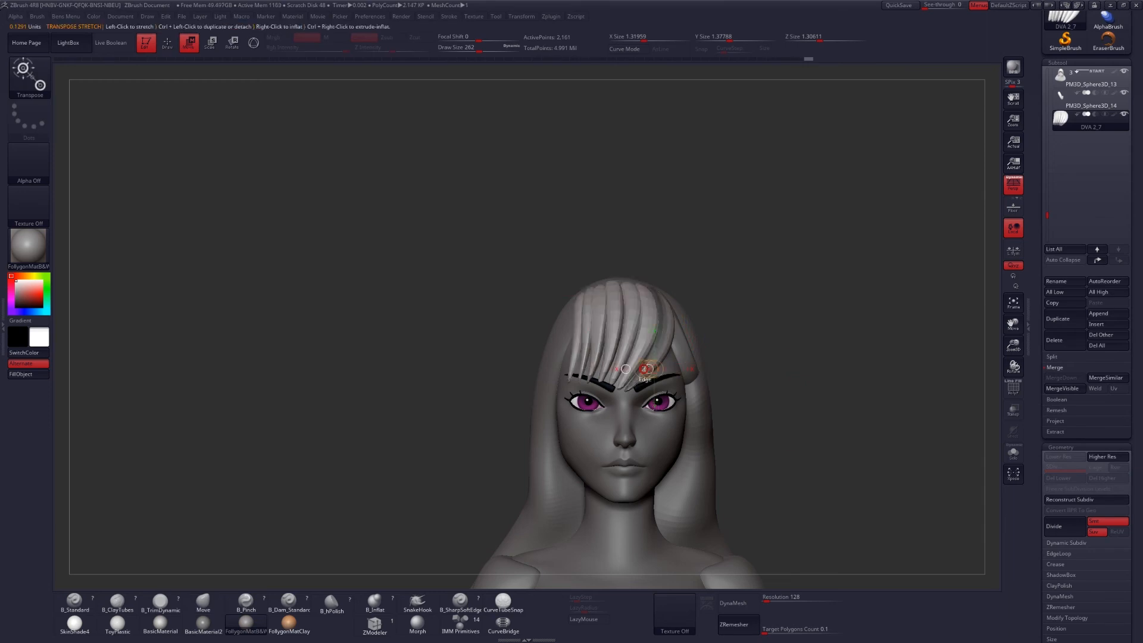
ctrl+click(667, 331)
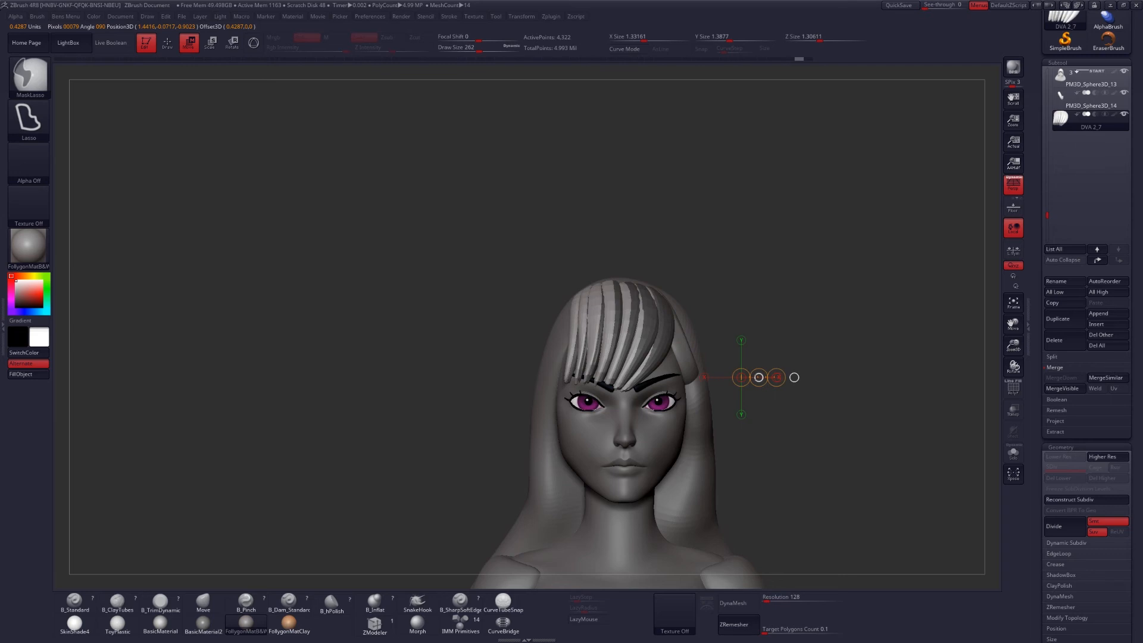
shift+drag(794, 377, 597, 366)
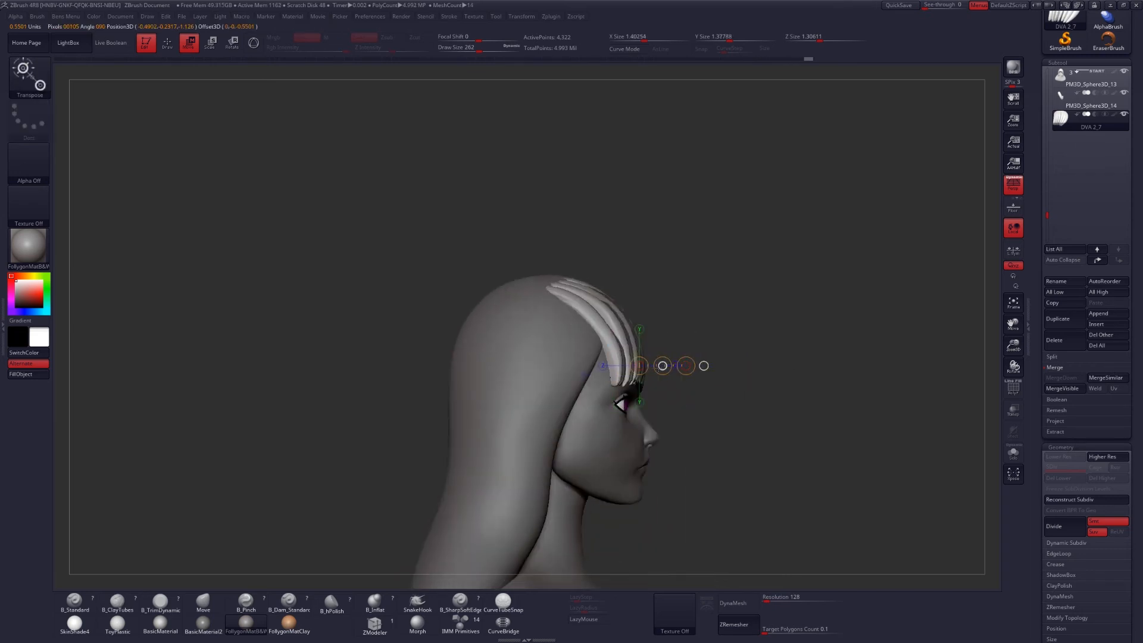
key(q)
shift+drag(822, 375, 708, 372)
ctrl+drag(780, 343, 758, 353)
Enlarge the Move brush to Draw Size 743, try it on the duplicated bangs and step the subdivision levels
key(space)
drag(672, 327, 672, 322)
key(space)
drag(560, 303, 640, 312)
drag(887, 310, 795, 375)
key(d)
click(614, 201)
mouse_move(795, 375)
alt+mouse_down()
mouse_move(790, 358)
mouse_move(754, 341)
mouse_move(701, 434)
alt+mouse_up()
key(shift+d)
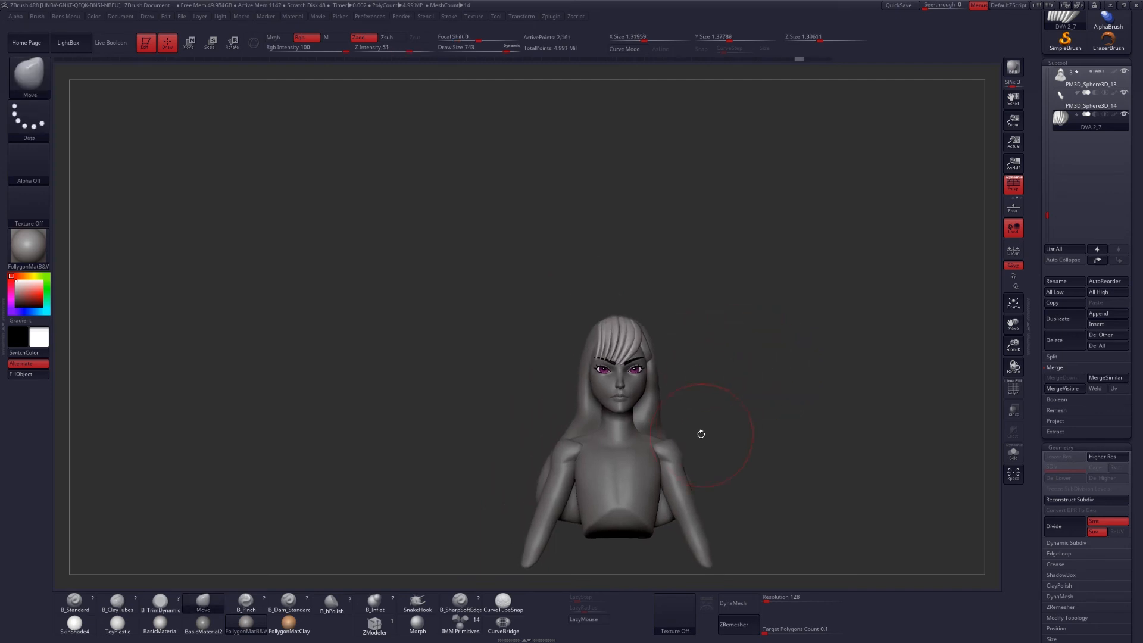
Reduce the Draw Size to 324 and adjust the side of the bangs with the Move brush
mouse_move(744, 381)
alt+mouse_down()
mouse_move(782, 422)
mouse_move(834, 423)
mouse_move(750, 405)
alt+mouse_up()
key(space)
drag(644, 369, 634, 369)
mouse_move(750, 405)
mouse_down()
mouse_move(798, 411)
mouse_move(757, 387)
mouse_up()
key(space)
drag(636, 371, 629, 370)
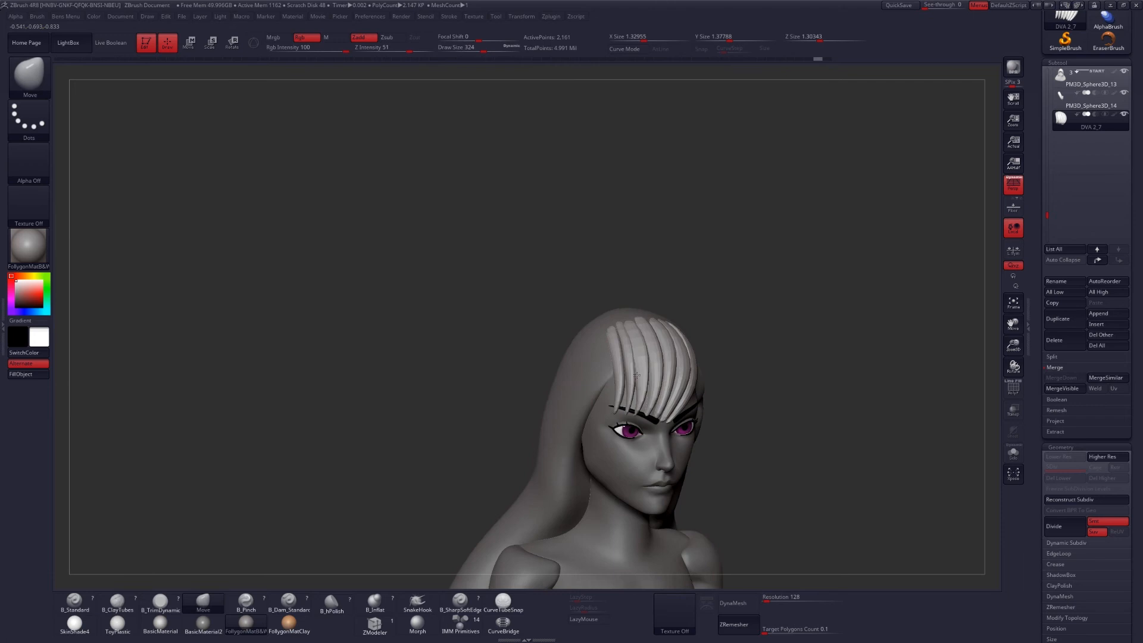
Set the Draw Size to 223 and try duplicating the outermost bang strand beside the others with Transpose
alt+drag(763, 399, 774, 429)
key(space)
mouse_move(622, 385)
mouse_down()
mouse_move(647, 420)
mouse_move(617, 381)
mouse_up()
key(w)
ctrl+click(615, 372)
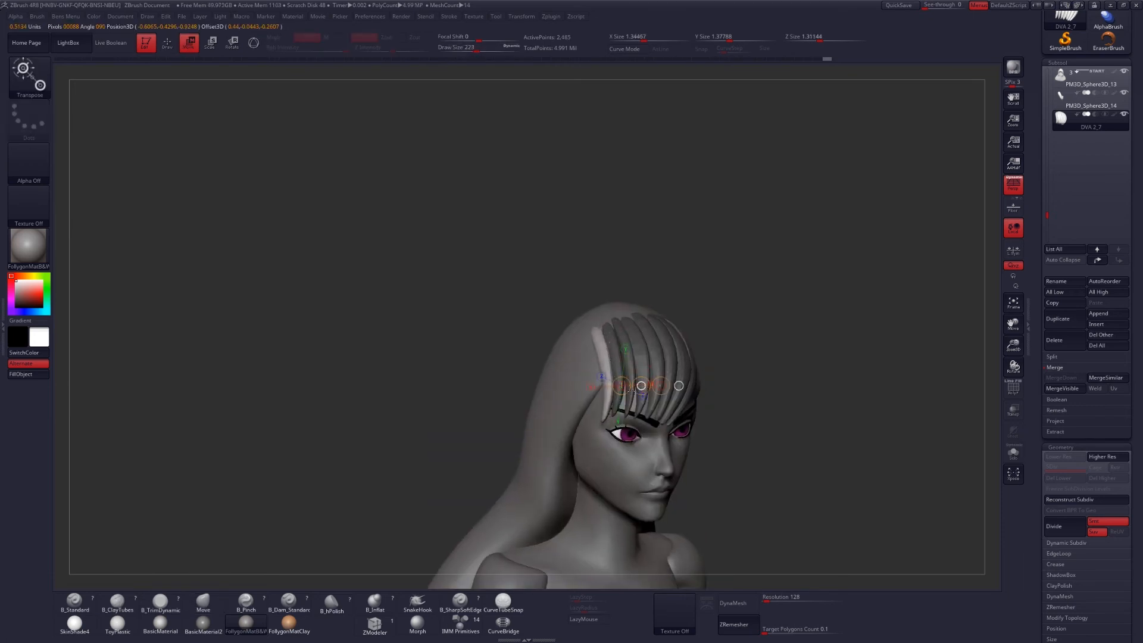
Reshape the duplicated side strand with the Move brush at Draw Size 305 and clear the mask
key(q)
right_drag(606, 394, 625, 396)
drag(603, 396, 607, 397)
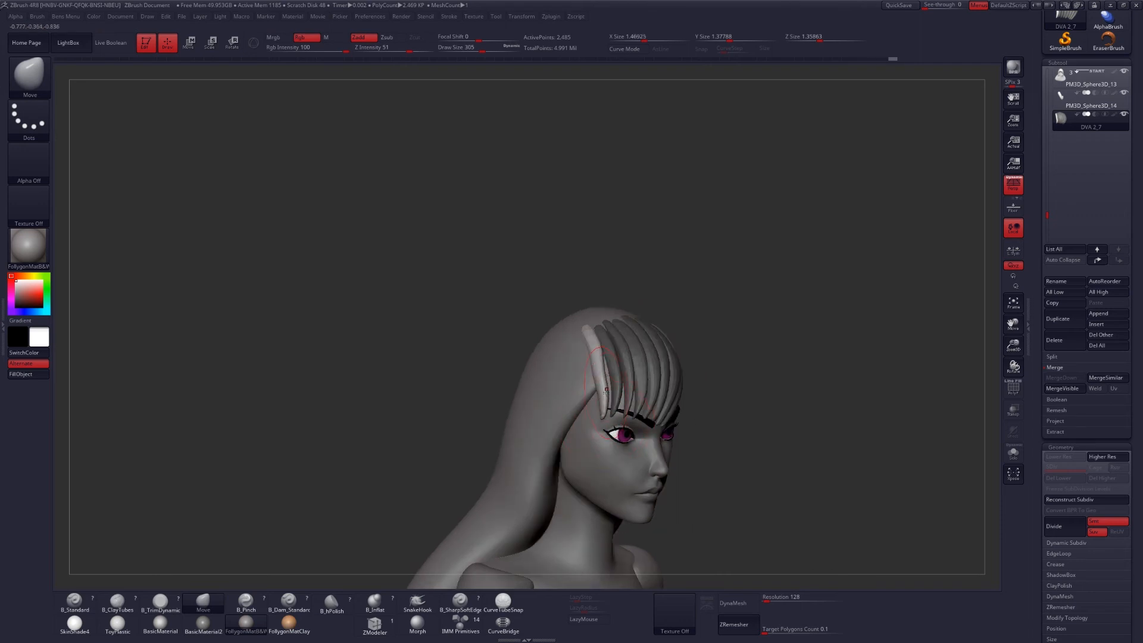
right_drag(620, 397, 668, 374)
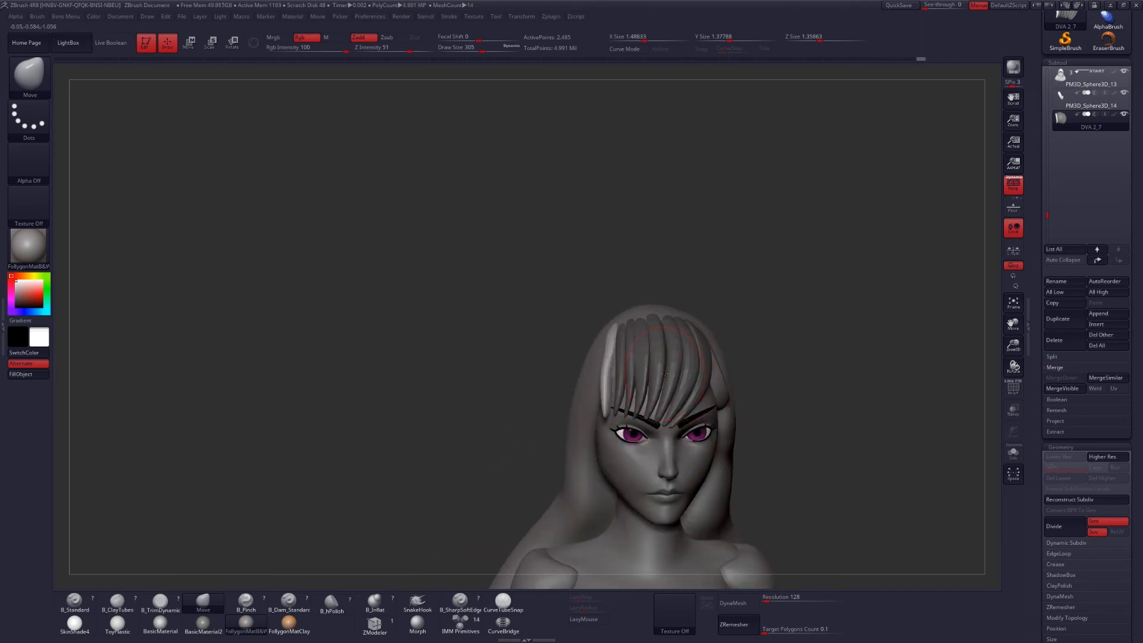
right_drag(666, 375, 656, 398)
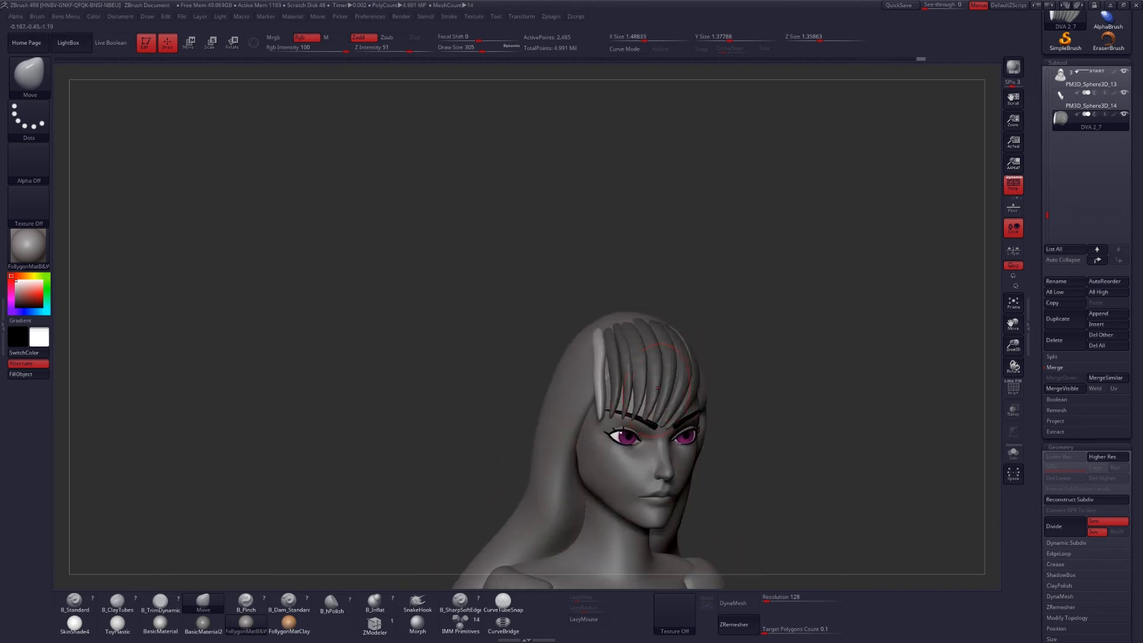
key(ctrl)
ctrl+drag(741, 425, 759, 446)
Choose the CurveTubeSnap brush, resize it and draw a tube strand from the crown down beside the outermost bang
alt+right_drag(638, 502, 614, 342)
right_click(615, 341)
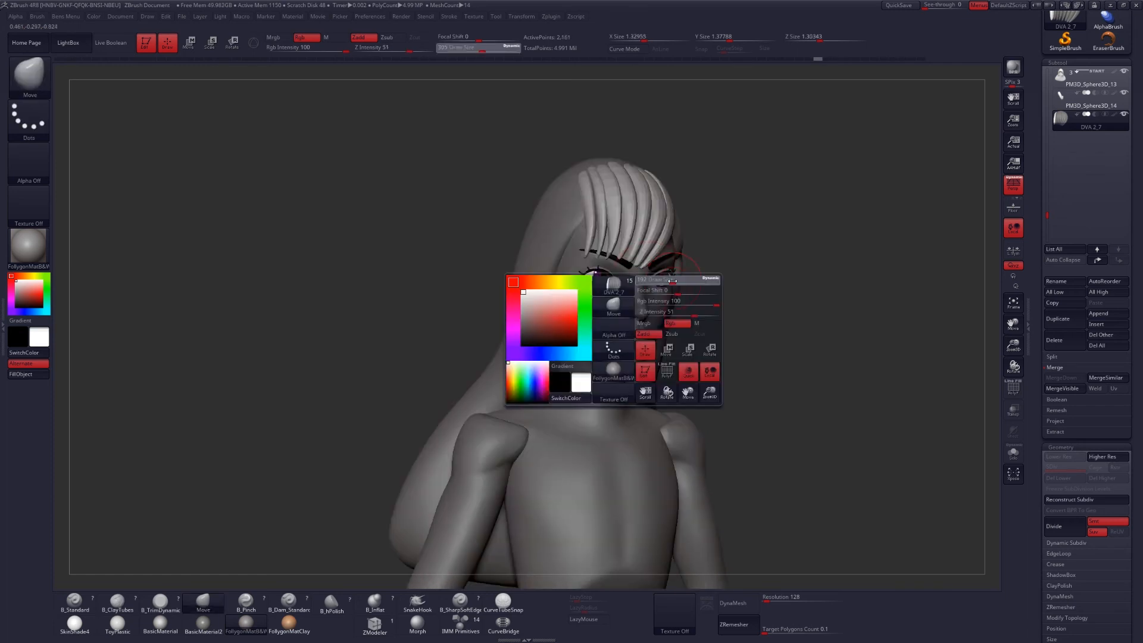
click(503, 602)
ctrl+right_drag(593, 212, 596, 238)
mouse_move(596, 238)
alt+right_down()
mouse_move(601, 262)
mouse_move(617, 233)
alt+right_up()
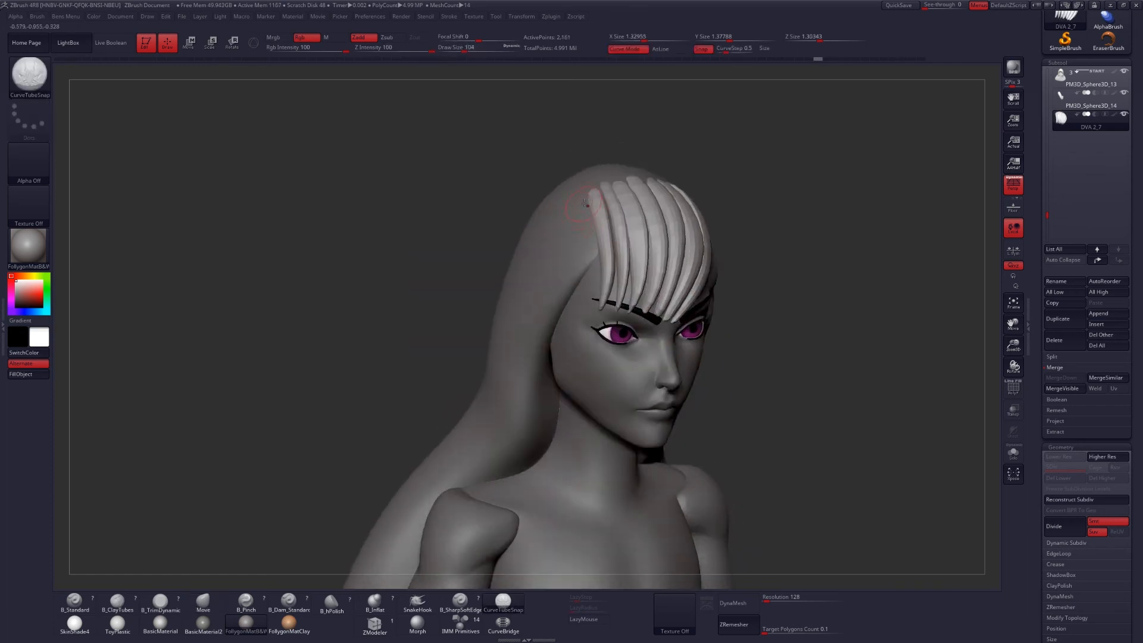
drag(593, 303, 594, 304)
Enable the Size curve modifier with a falloff, resize the brush and update the tube strand so it tapers
click(3, 326)
drag(7, 358, 7, 220)
click(77, 379)
click(56, 388)
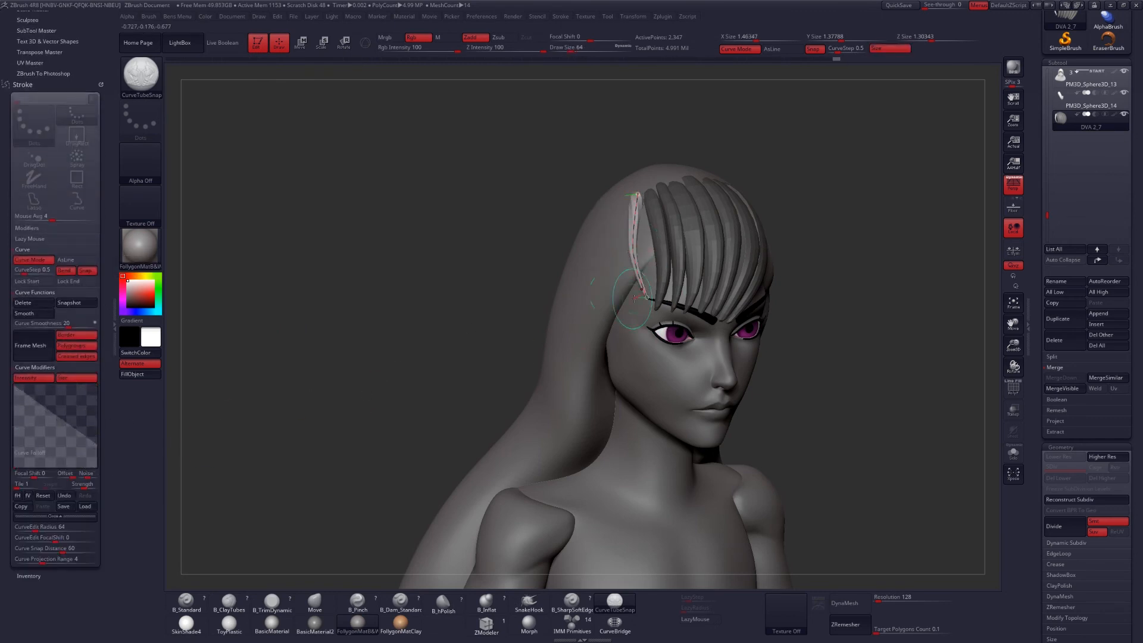
key(space)
drag(536, 280, 545, 279)
click(633, 238)
mouse_move(643, 322)
right_down()
mouse_move(664, 326)
mouse_move(632, 332)
mouse_move(622, 372)
mouse_move(596, 351)
right_up()
Switch to the Move brush at Draw Size 202 and reshape the new tube strand with the bangs isolated
key(shift+s)
key(b)
key(m)
key(v)
key(space)
drag(563, 343, 575, 342)
right_drag(575, 369, 608, 350)
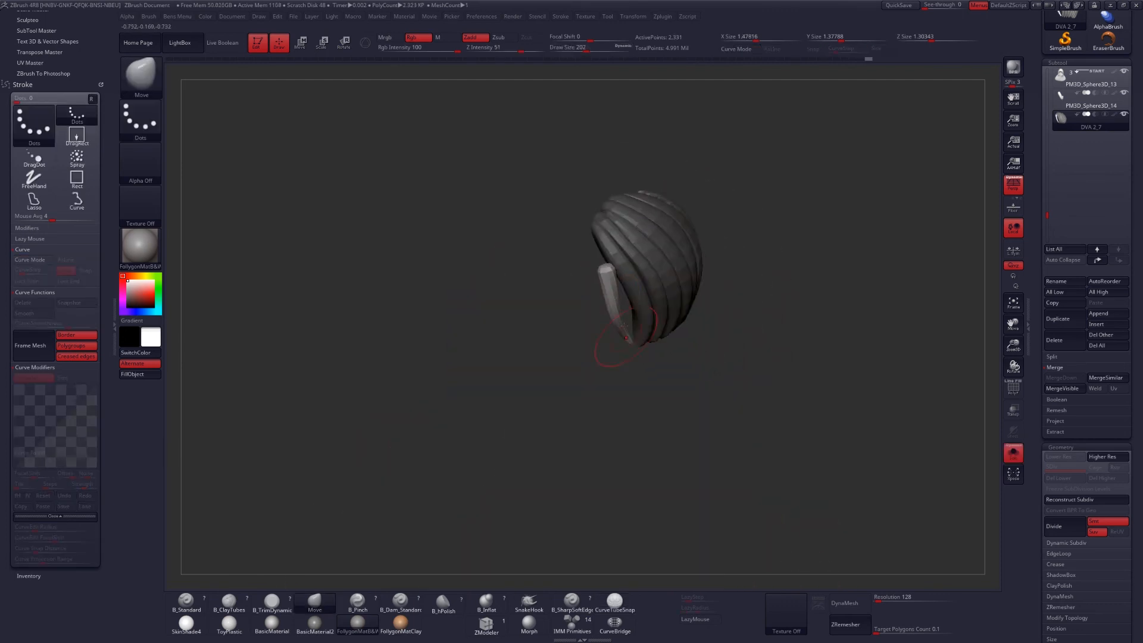
Fit the new strand to the side of the head with the Move brush, using Draw Sizes 239 and 192
right_drag(613, 303, 576, 288)
key(shift+s)
right_drag(525, 321, 562, 323)
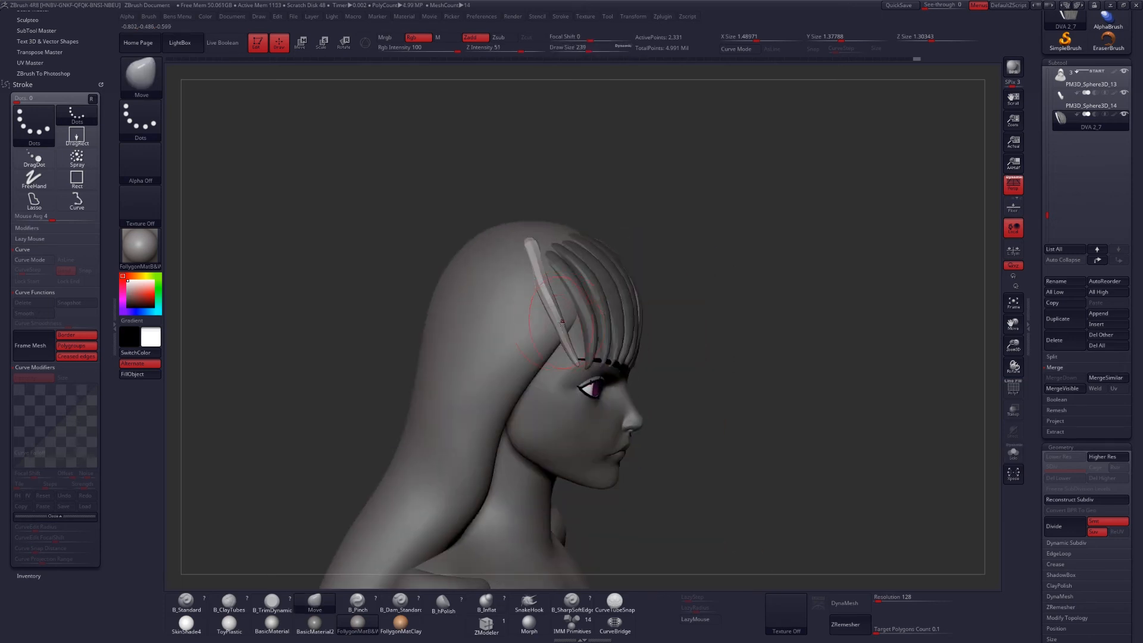
key(shift+s)
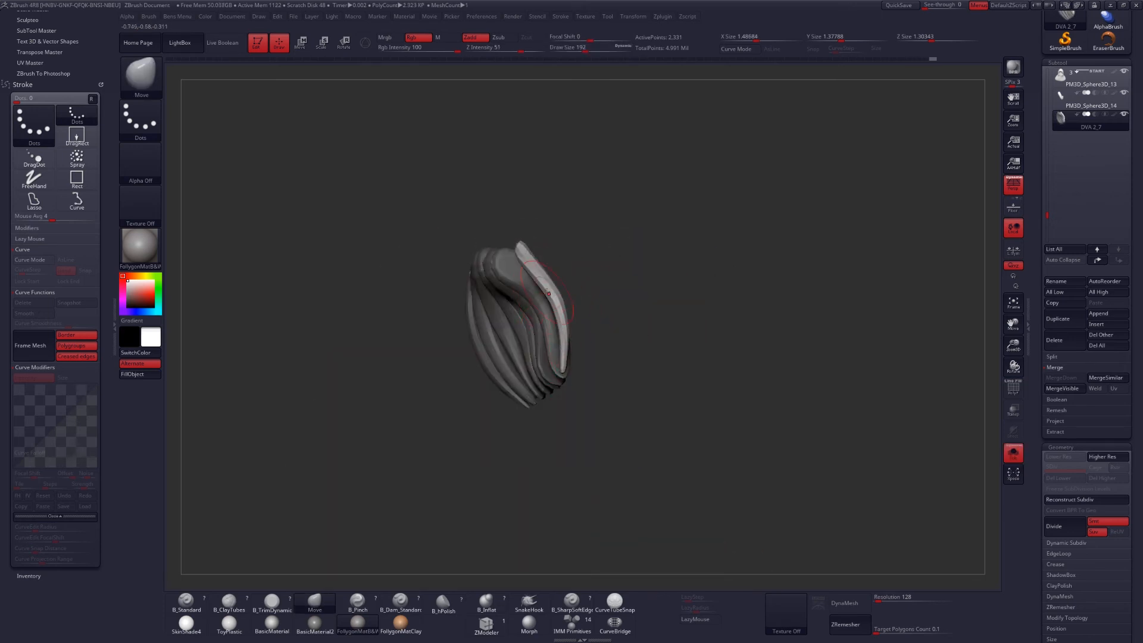
right_drag(547, 292, 618, 339)
key(shift+s)
Draw a second CurveTubeSnap strand between the new strand and the bangs, shape it with the Move brush and clear the mask
right_drag(550, 271, 502, 330)
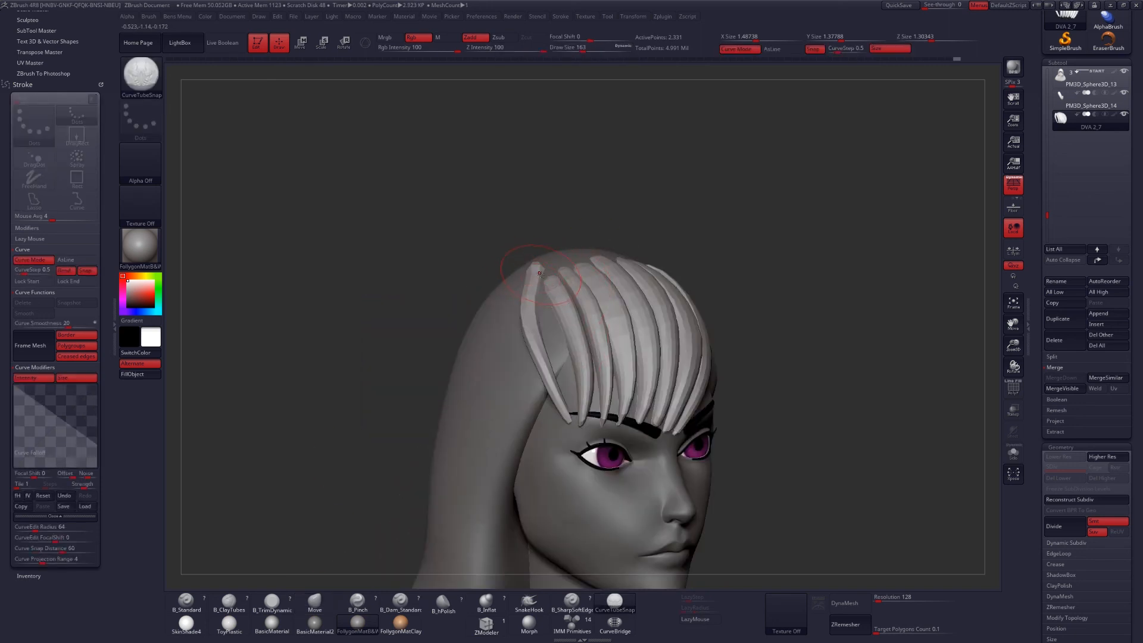
drag(574, 423, 571, 405)
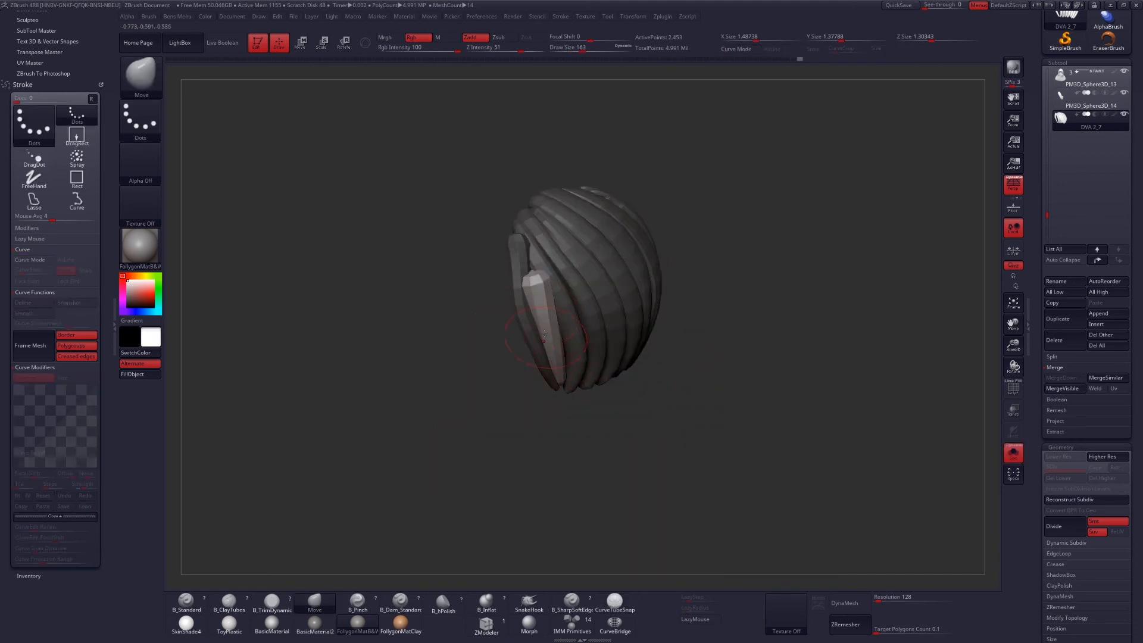
mouse_move(572, 280)
right_down()
mouse_move(540, 289)
mouse_move(570, 301)
right_up()
right_drag(547, 342, 667, 410)
ctrl+drag(732, 349, 743, 365)
key(ctrl+shift+s)
right_drag(601, 369, 564, 398)
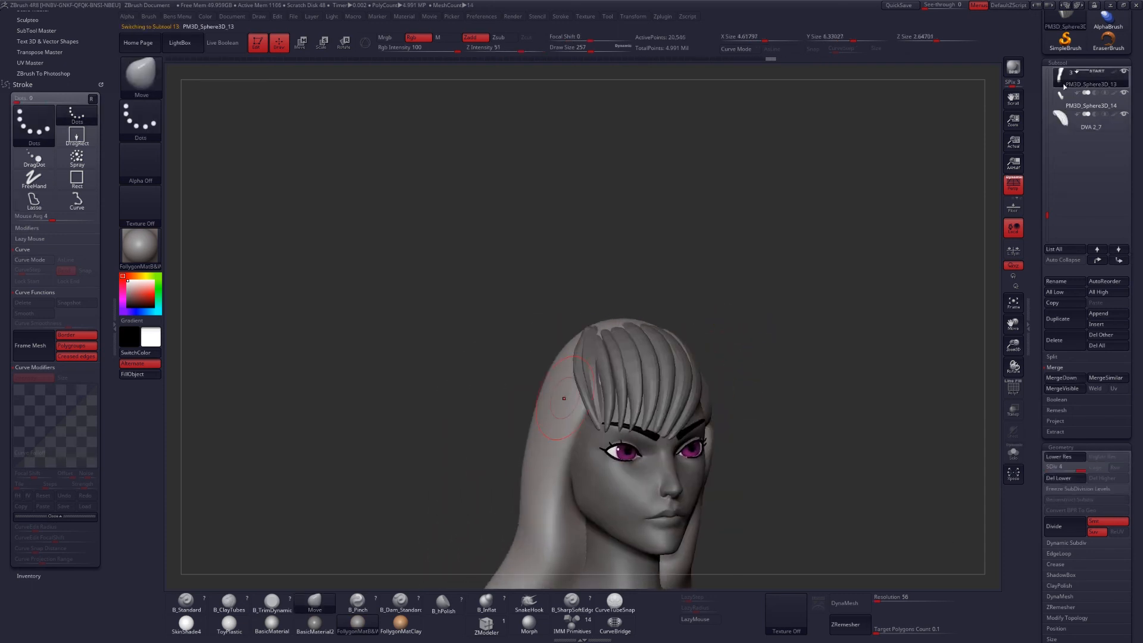
Reselect the DVA 2_7 bangs subtool and mask all but one side strand with Transpose
click(1062, 104)
click(1062, 121)
right_drag(476, 396, 598, 408)
key(w)
key(q)
Hide the main hair mass and reshape the side strands with the Move brush at Draw Size 299
right_drag(527, 346, 516, 336)
drag(592, 426, 585, 424)
mouse_move(596, 426)
right_down()
mouse_move(631, 433)
mouse_move(531, 441)
mouse_move(499, 429)
mouse_move(548, 405)
mouse_move(577, 369)
right_up()
key(w)
key(q)
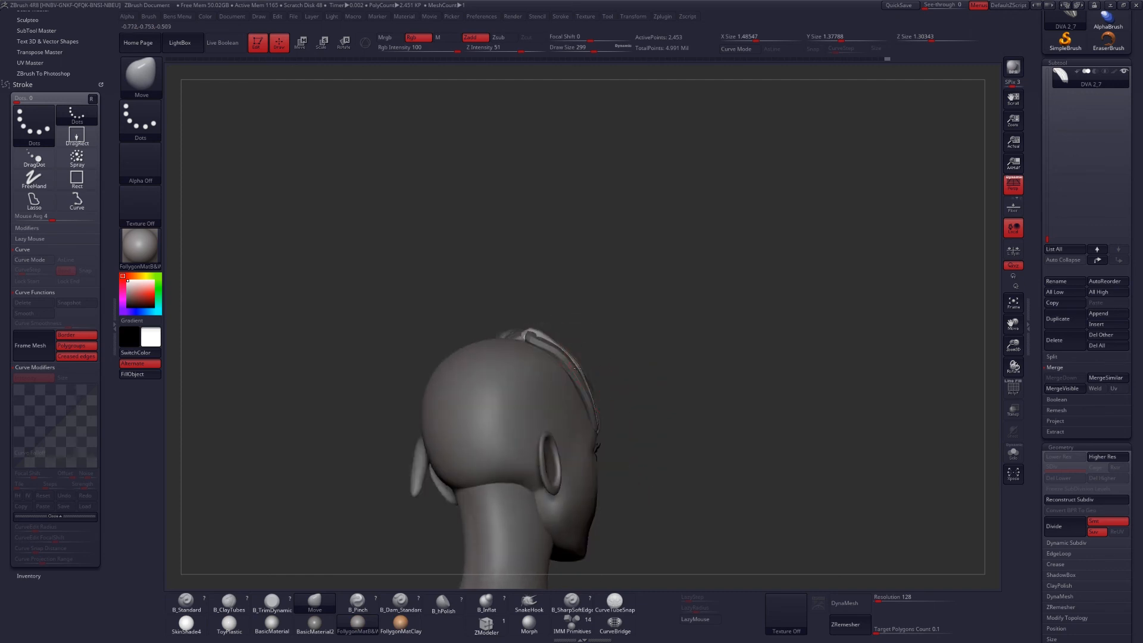
Refine the outermost strand at the side of the bangs with the Move brush from the front
right_drag(520, 337, 521, 383)
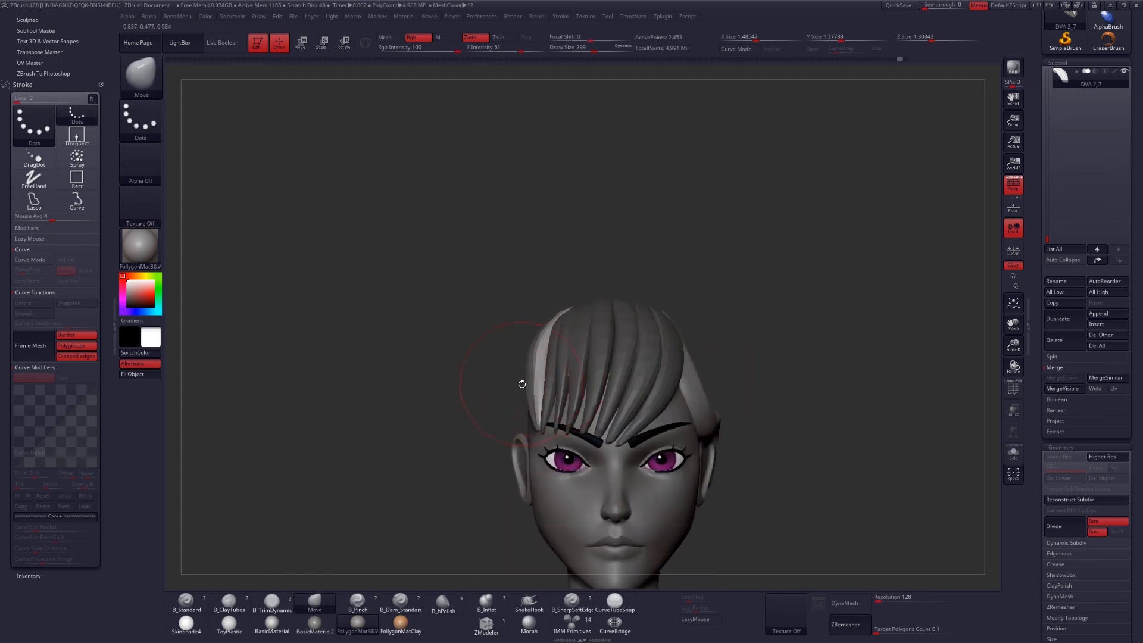
ctrl+shift+click(527, 370)
ctrl+shift+click(522, 381)
ctrl+click(511, 403)
ctrl+shift+click(511, 405)
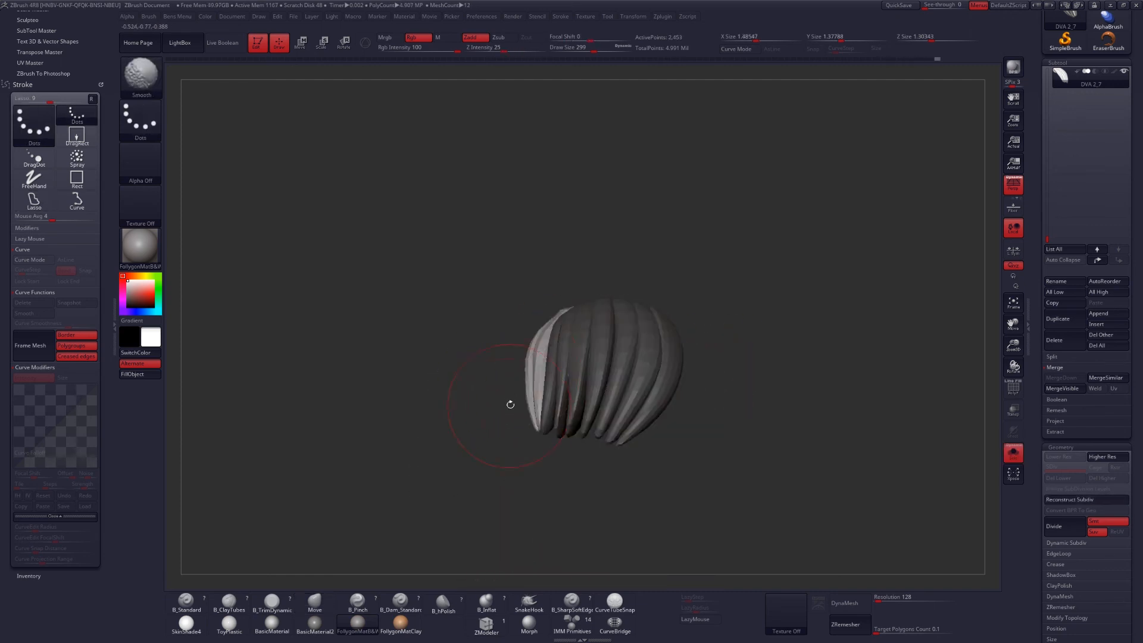
key(alt+s)
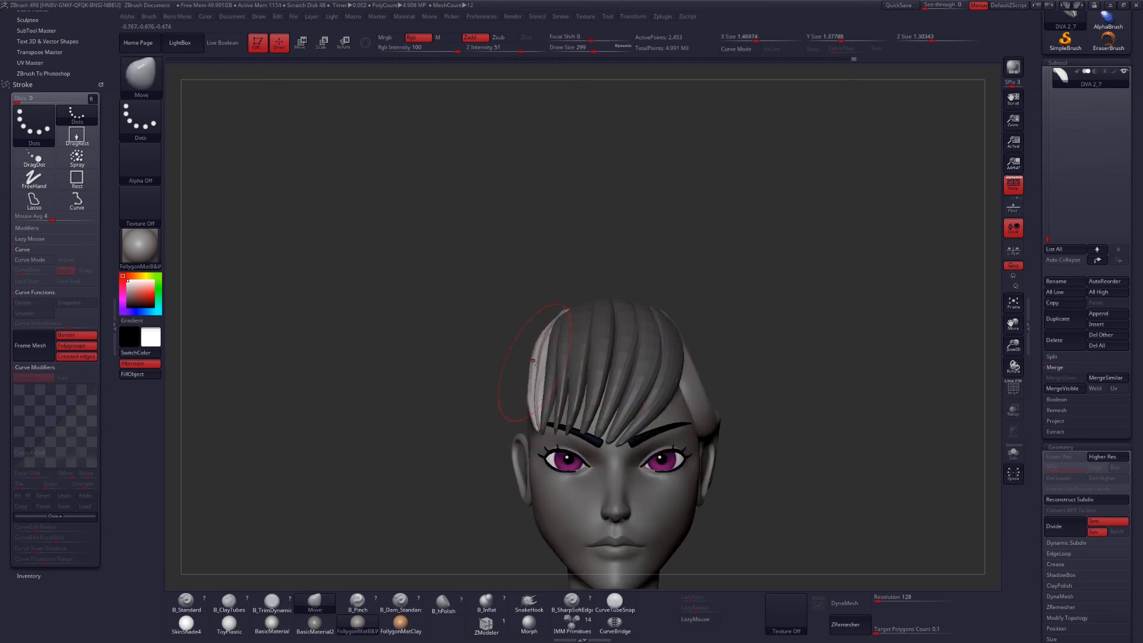
right_drag(543, 413, 673, 404)
drag(569, 396, 563, 390)
right_drag(620, 369, 554, 334)
Mask all but one side strand with Transpose, reshape it with the Move brush, clear the mask and enable the dynamic subdivision preview
key(w)
ctrl+click(539, 304)
key(q)
mouse_move(614, 417)
right_down()
mouse_move(572, 420)
mouse_move(607, 411)
right_up()
drag(539, 357, 533, 352)
mouse_move(506, 333)
right_down()
mouse_move(541, 328)
mouse_move(560, 352)
right_up()
drag(569, 334, 575, 327)
ctrl+drag(702, 357, 727, 381)
key(d)
Select and show the long hair subtool PM3D_Sphere3D_13 and adjust its shape around the head with the Move brush
mouse_move(809, 390)
shift+right_down()
mouse_move(751, 384)
mouse_move(614, 414)
shift+right_up()
alt+right_drag(613, 414, 682, 446)
alt+click(647, 384)
drag(1048, 228, 1048, 191)
click(1092, 122)
right_drag(566, 411, 661, 408)
drag(601, 384, 617, 386)
right_drag(622, 396, 610, 420)
mouse_move(736, 451)
shift+right_down()
mouse_move(668, 427)
mouse_move(648, 382)
mouse_move(653, 418)
shift+right_up()
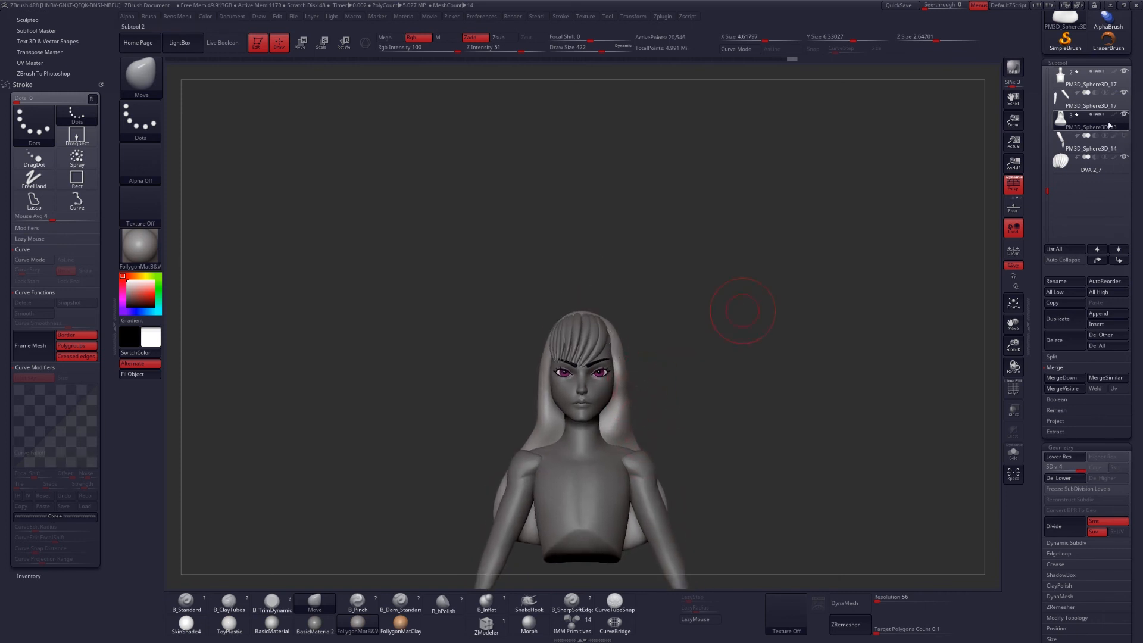
Reselect the DVA 2_7 bangs subtool, hide the long hair and mask all but one side strand with Transpose
click(1102, 165)
click(1124, 114)
mouse_move(650, 358)
ctrl+right_down()
mouse_move(673, 396)
mouse_move(714, 393)
ctrl+right_up()
key(w)
ctrl+click(509, 318)
key(q)
Reshape the unmasked side strand against the head with the Move brush, ending at Draw Size 192
key(space)
drag(481, 299, 474, 299)
mouse_move(595, 358)
right_down()
mouse_move(714, 361)
mouse_move(613, 340)
right_up()
drag(494, 301, 485, 294)
mouse_move(715, 357)
right_down()
mouse_move(596, 358)
mouse_move(643, 358)
right_up()
key(space)
drag(512, 305, 502, 305)
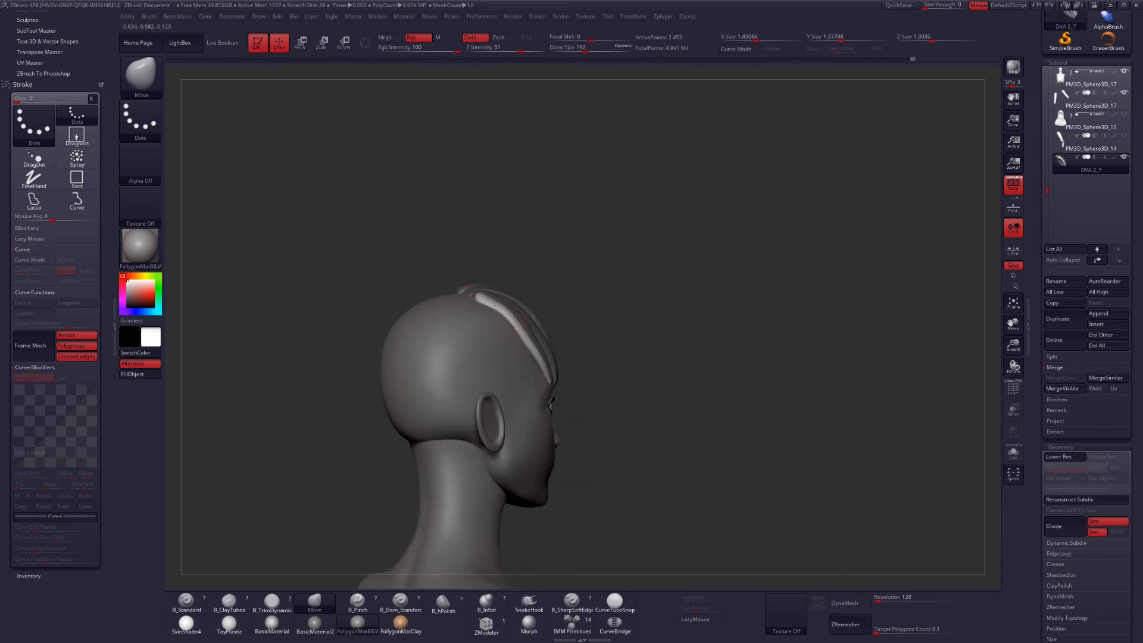
ZRemesh the bangs with Target Polygons Count 0.1, with dynamic subdivision turned off and PolyFrame shown to inspect the mesh
mouse_move(519, 326)
right_down()
mouse_move(702, 365)
mouse_move(683, 393)
right_up()
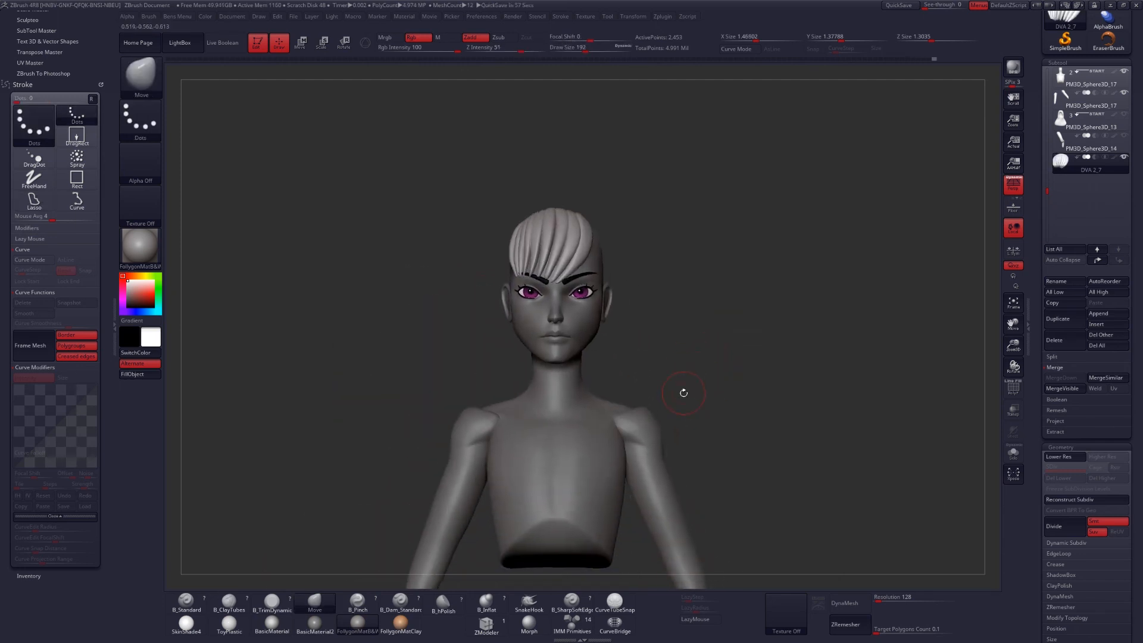
click(861, 632)
right_drag(614, 381, 640, 400)
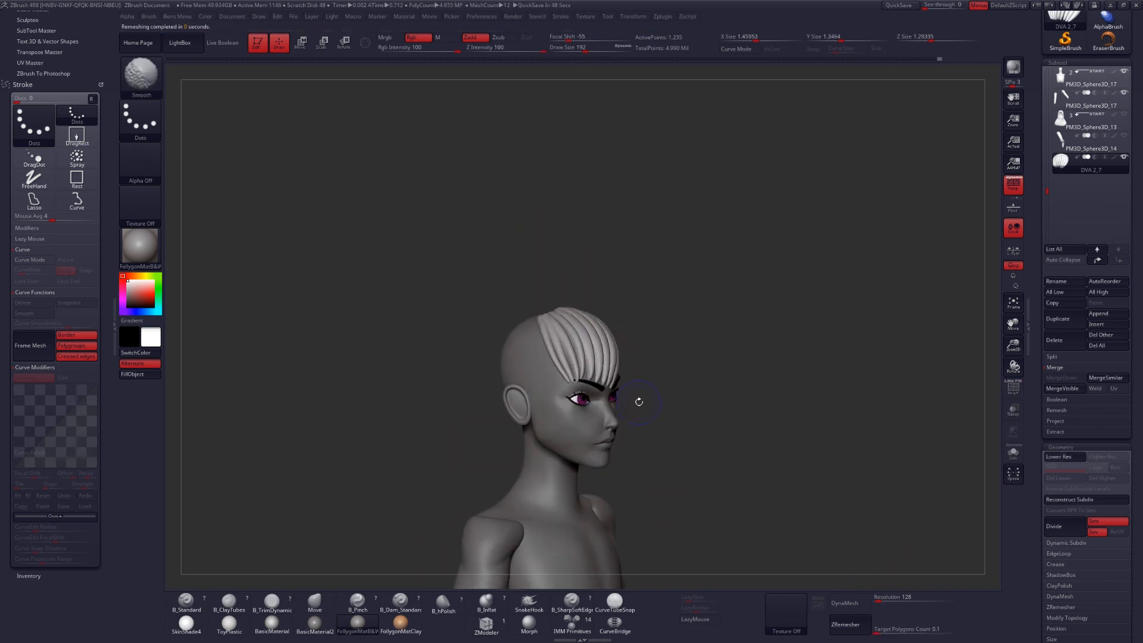
key(shift+d)
mouse_move(580, 373)
right_down()
mouse_move(557, 381)
mouse_move(572, 369)
right_up()
key(shift+f)
Mask all but one side strand, hide PolyFrame, turn dynamic subdivision on and nudge the strand's upper end with the Move brush
key(w)
ctrl+click(554, 338)
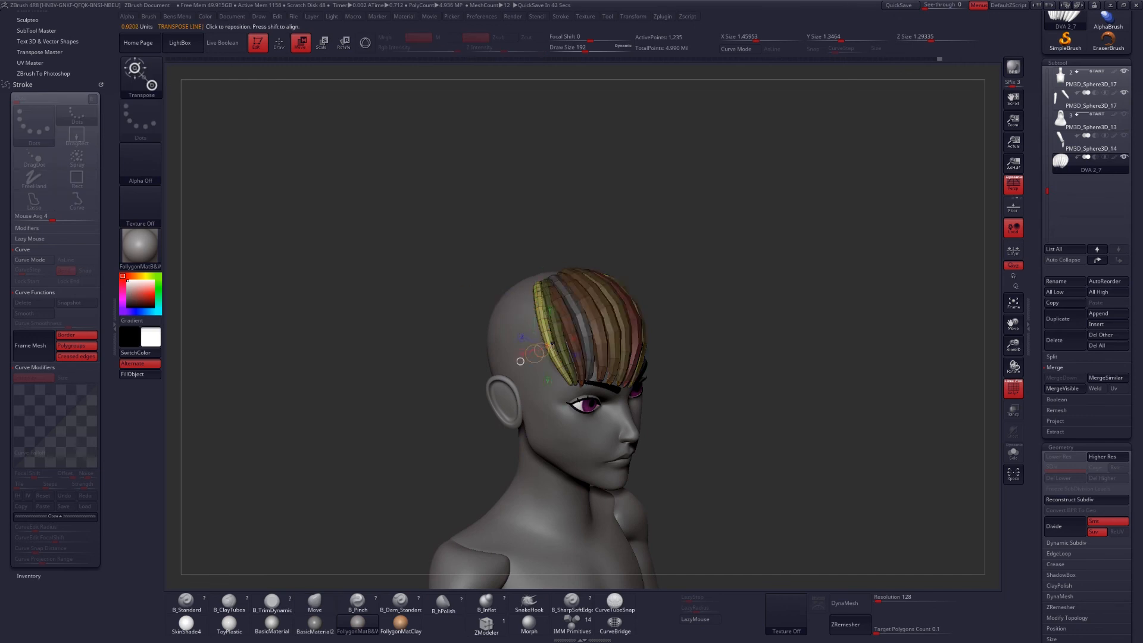
key(shift+f)
key(q)
key(d)
right_drag(381, 333, 513, 339)
drag(555, 273, 544, 279)
mouse_move(381, 334)
right_down()
mouse_move(477, 339)
mouse_move(417, 369)
right_up()
Isolate a strand of the bangs by masking the others with Transpose and return to the Move brush
key(space)
alt+right_drag(542, 244, 577, 362)
mouse_move(453, 369)
right_down()
mouse_move(536, 334)
mouse_move(459, 369)
mouse_move(471, 381)
right_up()
key(w)
mouse_move(591, 355)
ctrl+mouse_down()
mouse_move(600, 227)
mouse_move(582, 265)
ctrl+mouse_up()
mouse_move(578, 238)
right_down()
mouse_move(570, 301)
mouse_move(582, 391)
mouse_move(670, 366)
mouse_move(706, 381)
right_up()
key(q)
key(w)
key(q)
Reshape the unmasked strand and its root on the scalp with the Move brush at Draw Size 124
mouse_move(566, 352)
right_down()
mouse_move(712, 360)
mouse_move(699, 376)
mouse_move(643, 390)
mouse_move(562, 393)
right_up()
key(w)
key(q)
key(space)
drag(594, 368, 602, 368)
drag(578, 414, 570, 424)
mouse_move(570, 424)
right_down()
mouse_move(643, 397)
mouse_move(605, 391)
right_up()
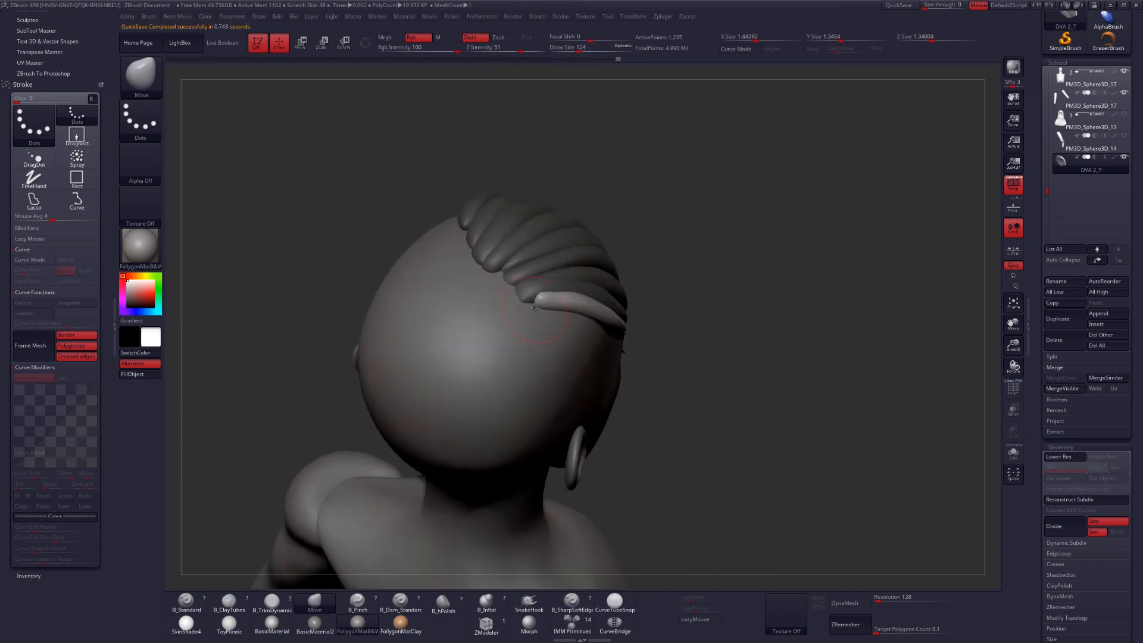
drag(548, 298, 574, 278)
Mask all but one forehead strand with Transpose from the side profile
mouse_move(815, 399)
shift+mouse_down()
mouse_move(738, 366)
mouse_move(768, 369)
shift+mouse_up()
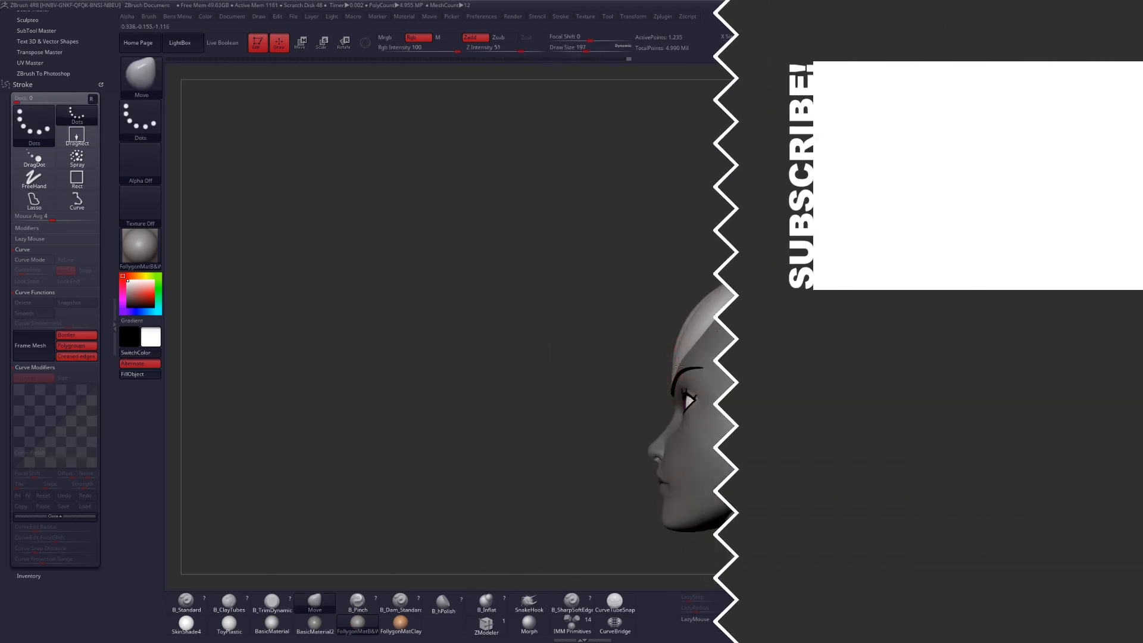
alt+drag(672, 397, 637, 450)
key(w)
ctrl+click(699, 355)
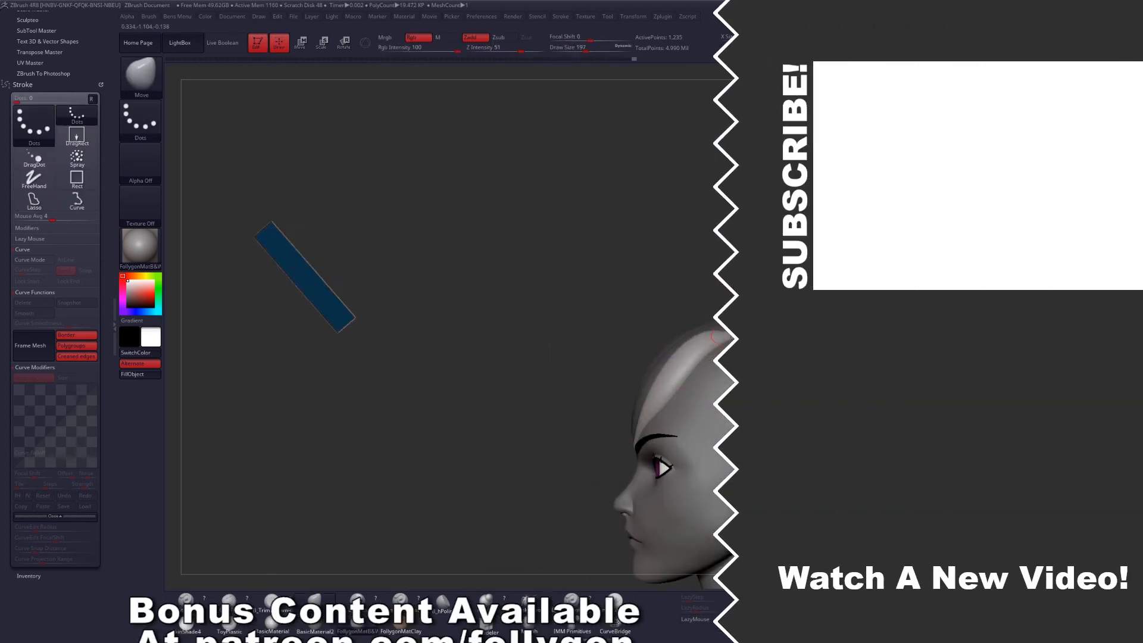